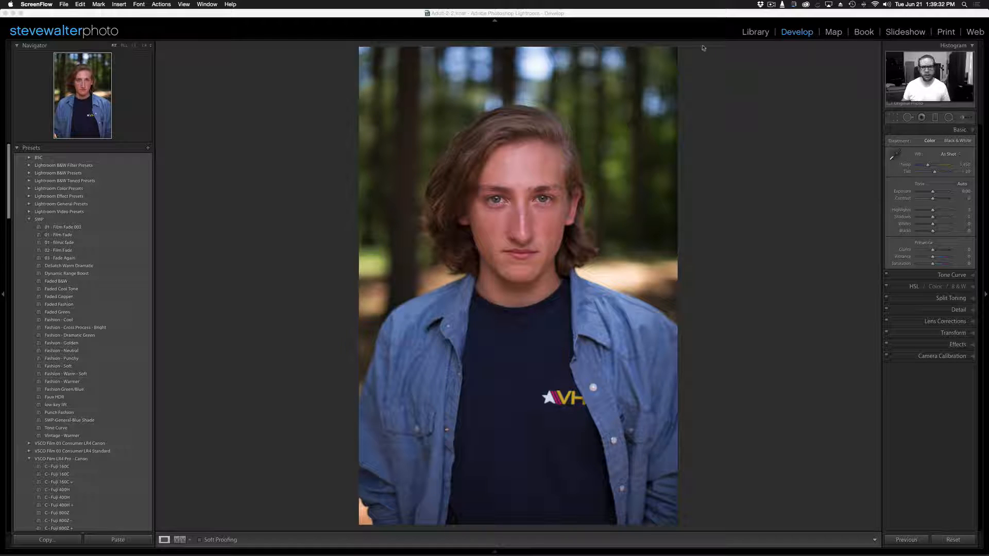
Show the photo's file name and exposure info overlay, and hide it again
click(715, 91)
key(i)
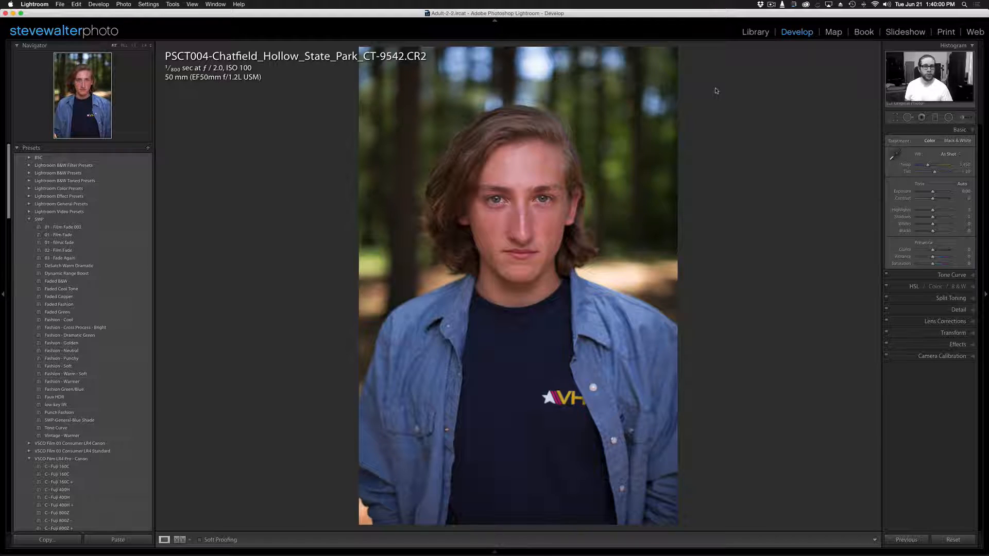
key(i)
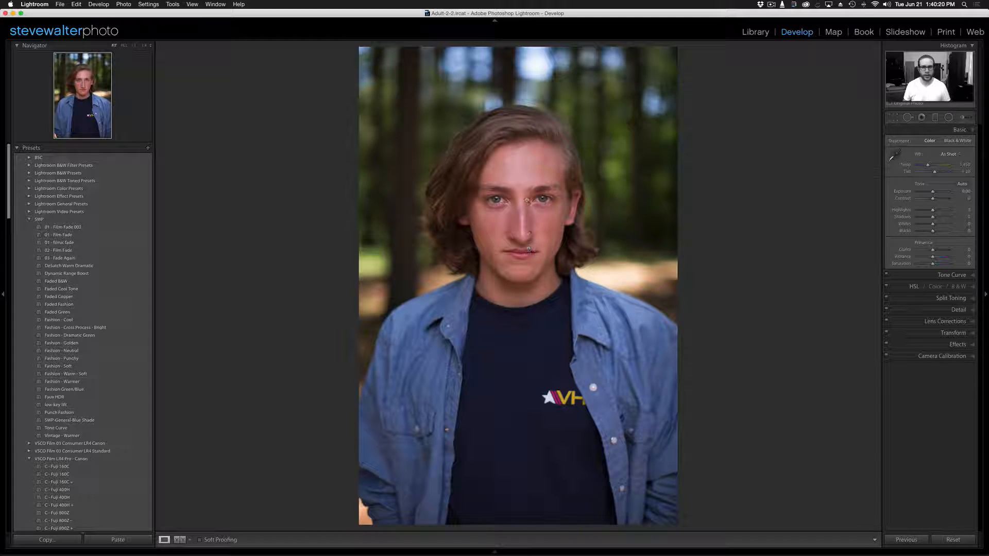
Set the portrait's white balance to Daylight and lower Contrast to -49
click(948, 154)
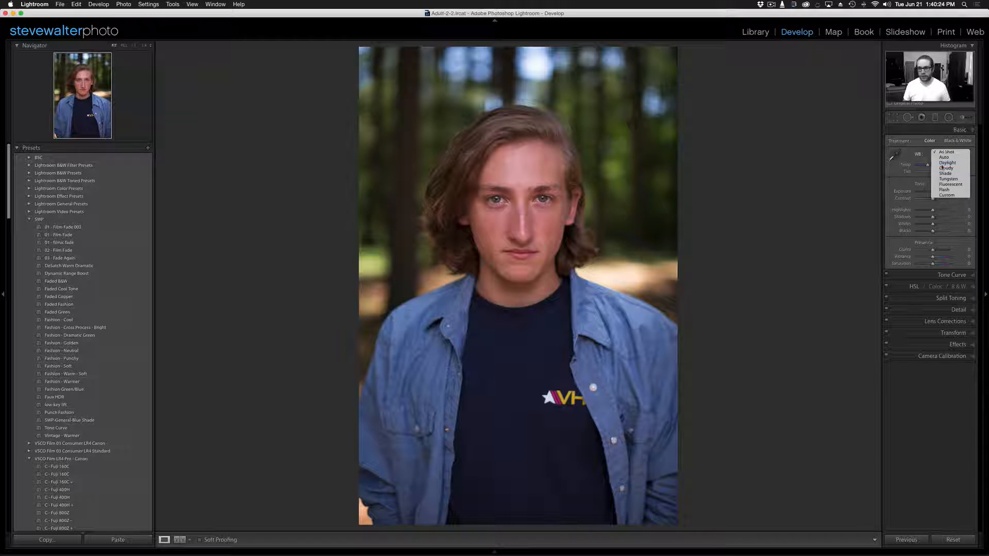
click(942, 163)
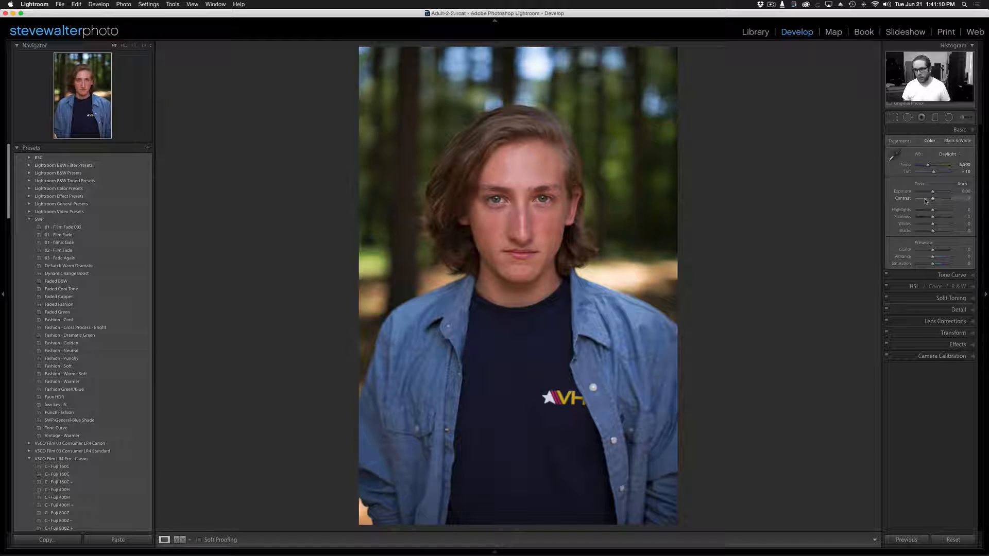
click(926, 199)
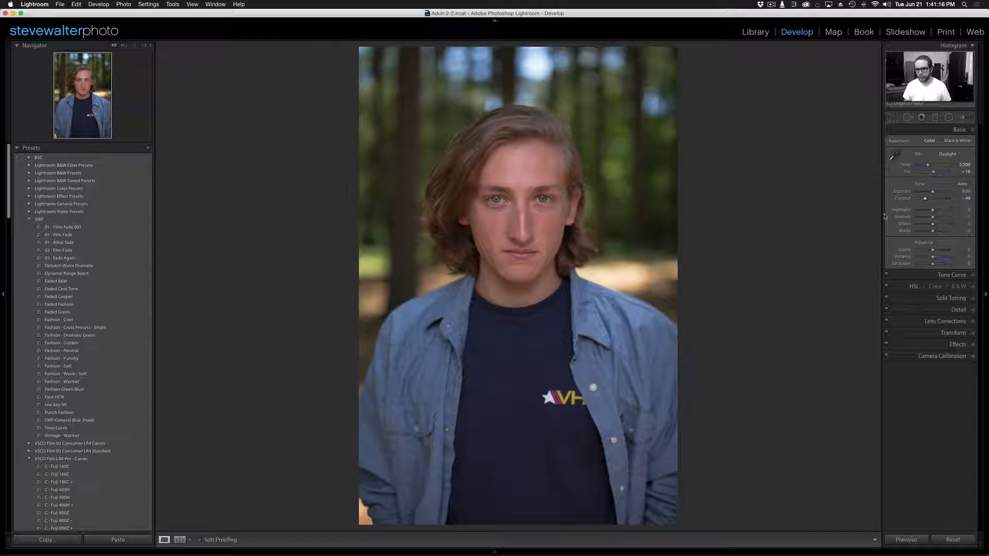
Raise the portrait's Shadows to +20, stepping the value up and down to compare the effect
key(shift+Up)
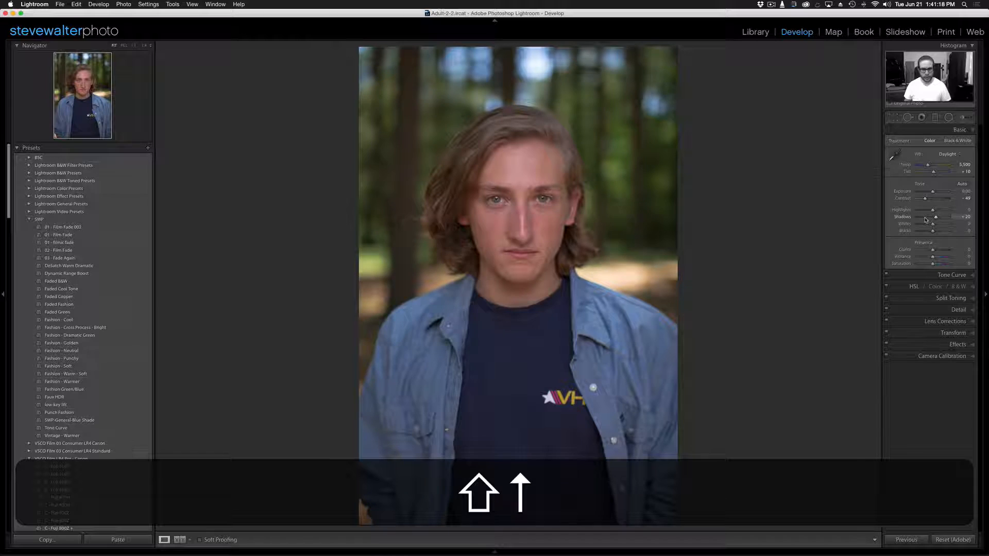
key(shift)
key(shift+Down)
key(shift+Up)
key(shift+Down)
key(shift+Up)
key(Up)
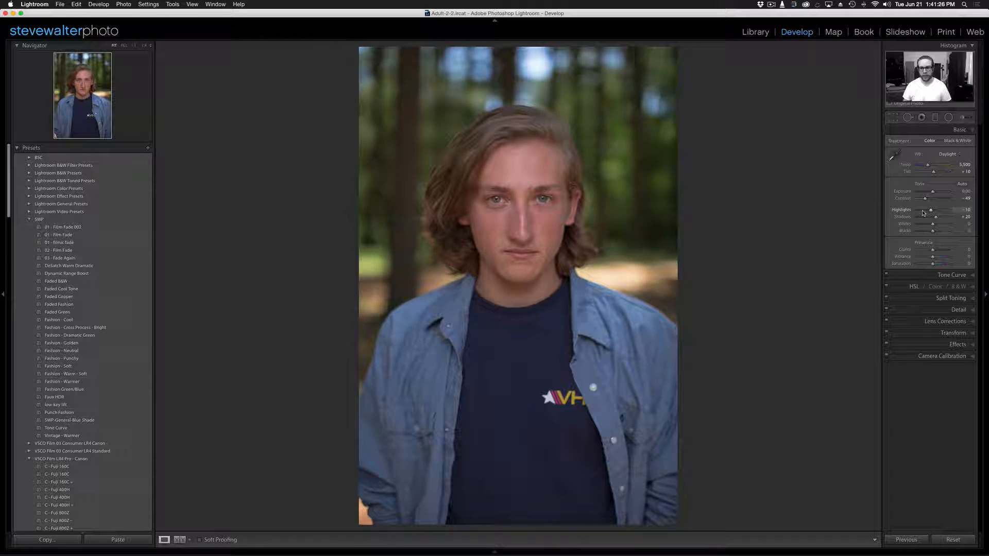
Try Highlights at -100, reset the value, and set Highlights to about -9
drag(924, 213, 909, 212)
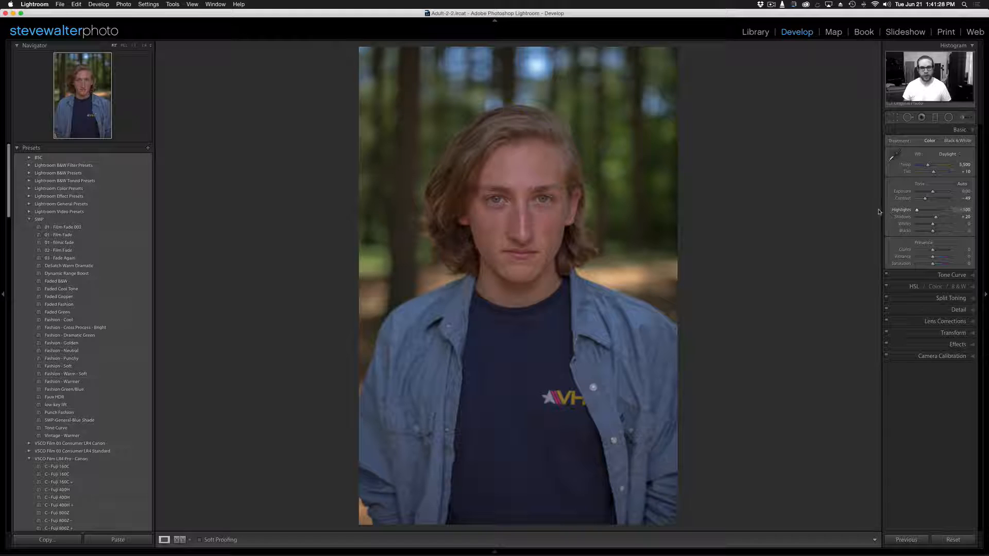
double_click(904, 210)
drag(932, 211, 929, 211)
key(shift+Up)
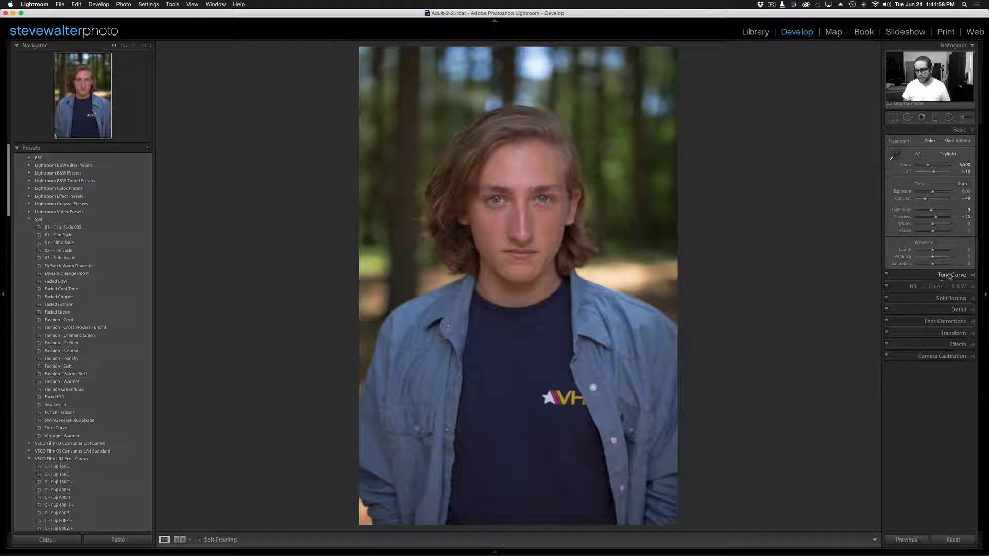
Shift the Red hue in the HSL adjustments to +10
click(914, 287)
click(894, 165)
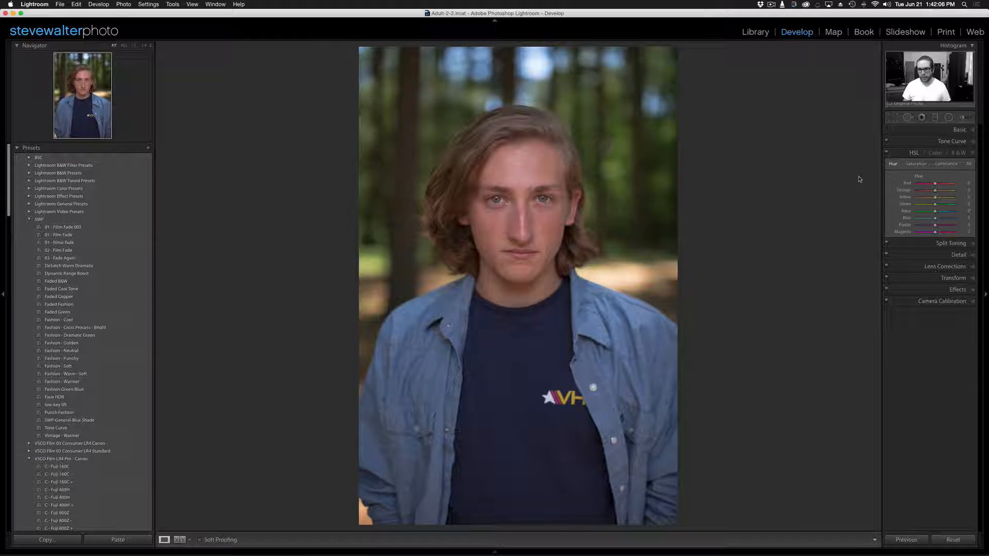
key(Up)
key(Up)
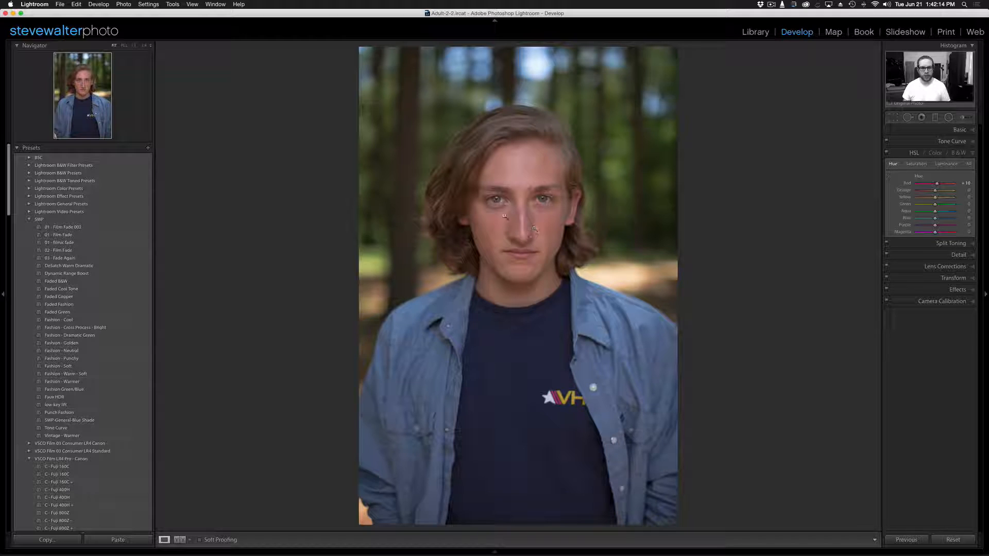
Raise the Red luminance in the HSL adjustments to +10 and return to the hue settings
click(946, 165)
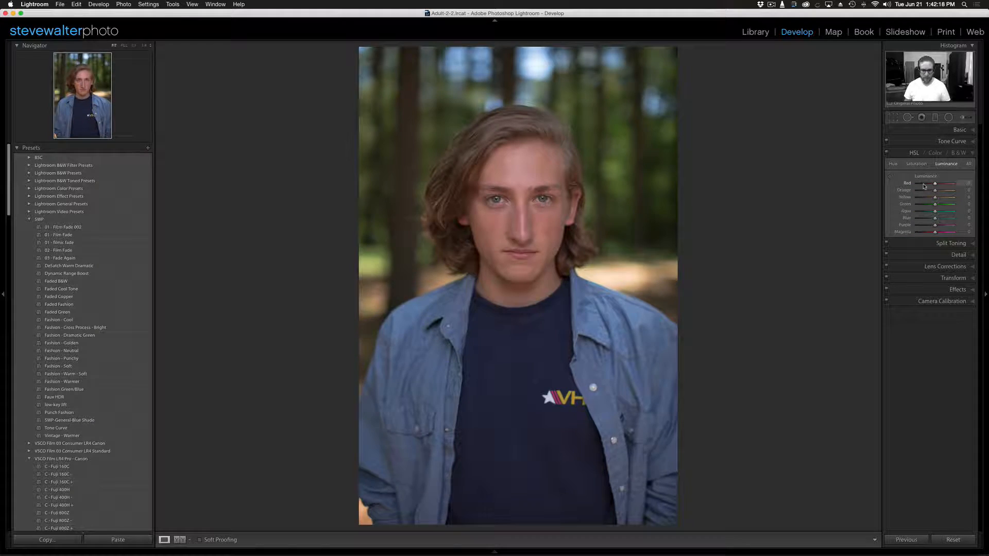
key(shift+Up)
key(shift+Down)
key(shift+Up)
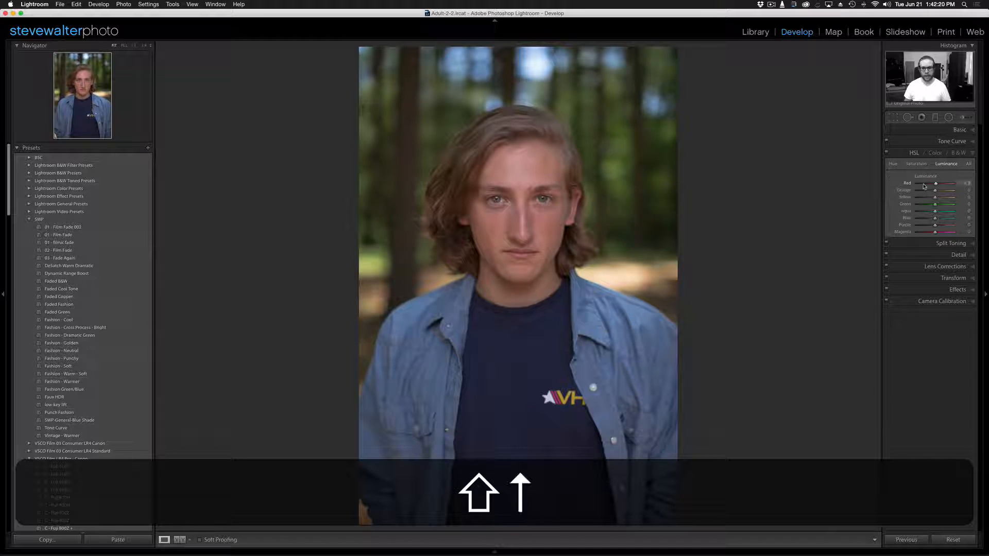
key(Up)
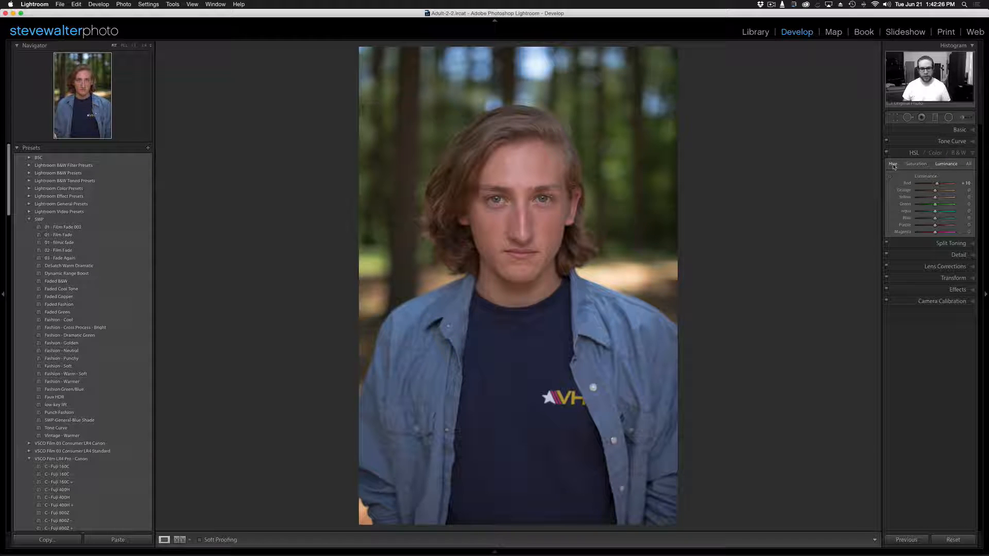
click(893, 165)
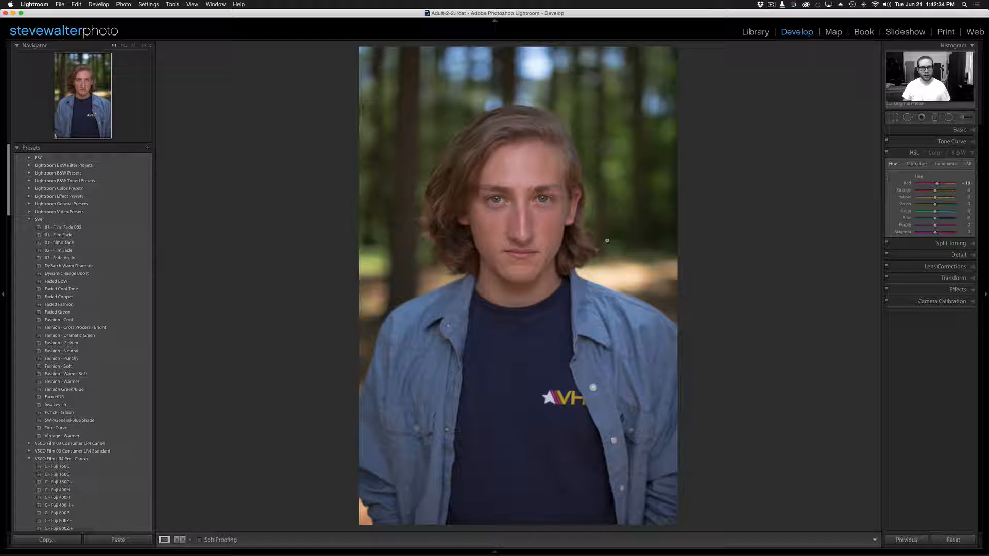
Try a Sharpening Amount of 124, and lower it to 0 to turn off sharpening
click(956, 256)
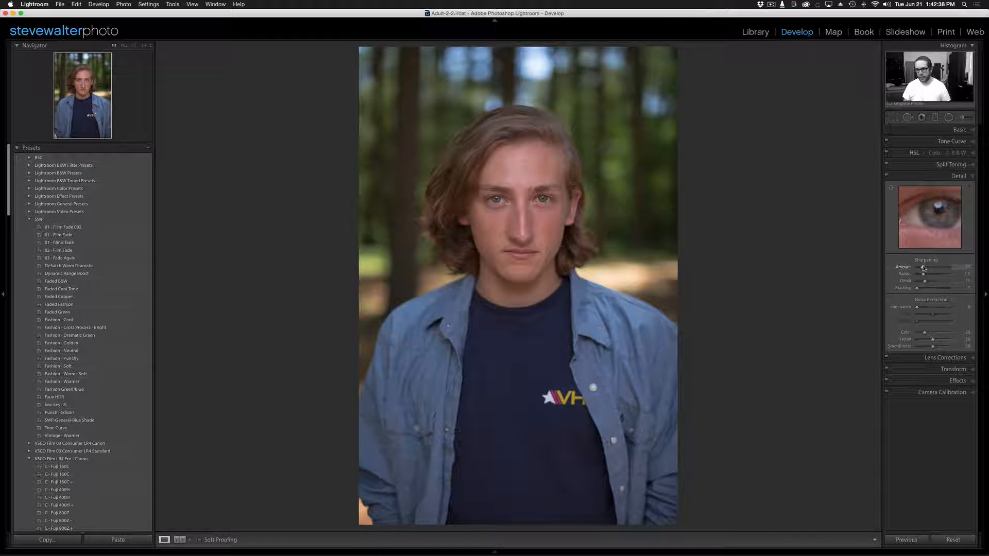
drag(927, 267, 943, 267)
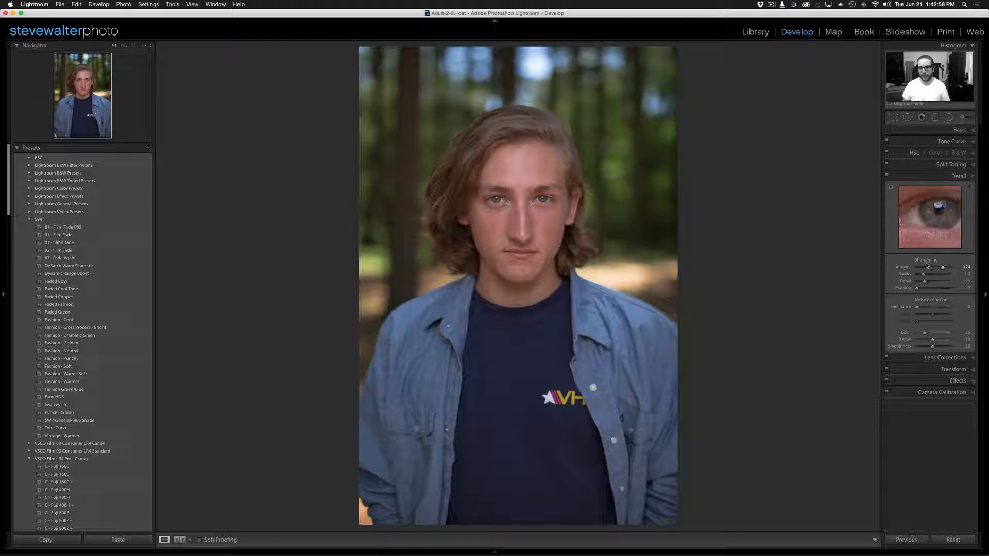
drag(927, 265, 883, 271)
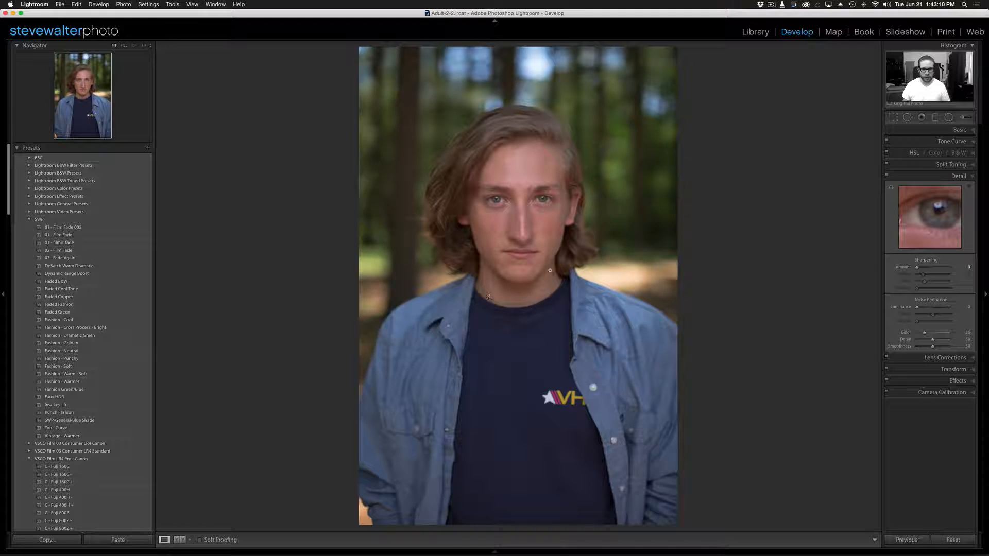
Enable Remove Chromatic Aberration and Profile Corrections for the lens, switching the profile corrections off and on to compare the effect
click(934, 358)
click(914, 211)
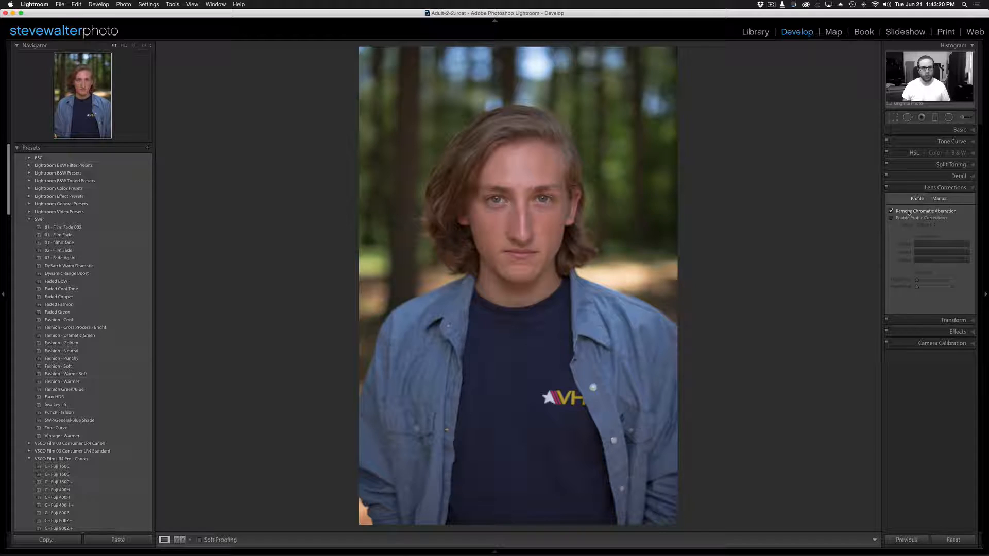
click(910, 219)
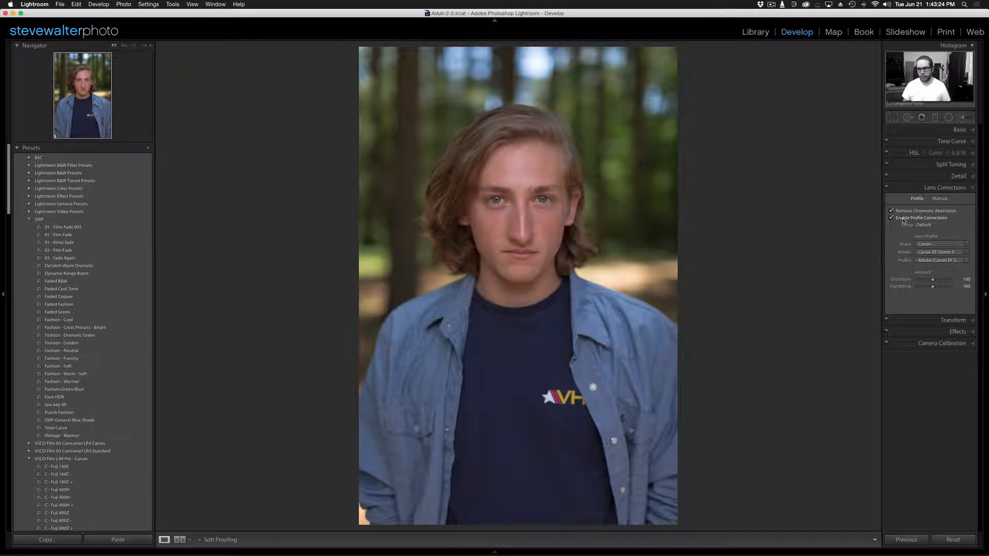
click(904, 219)
click(903, 219)
click(903, 219)
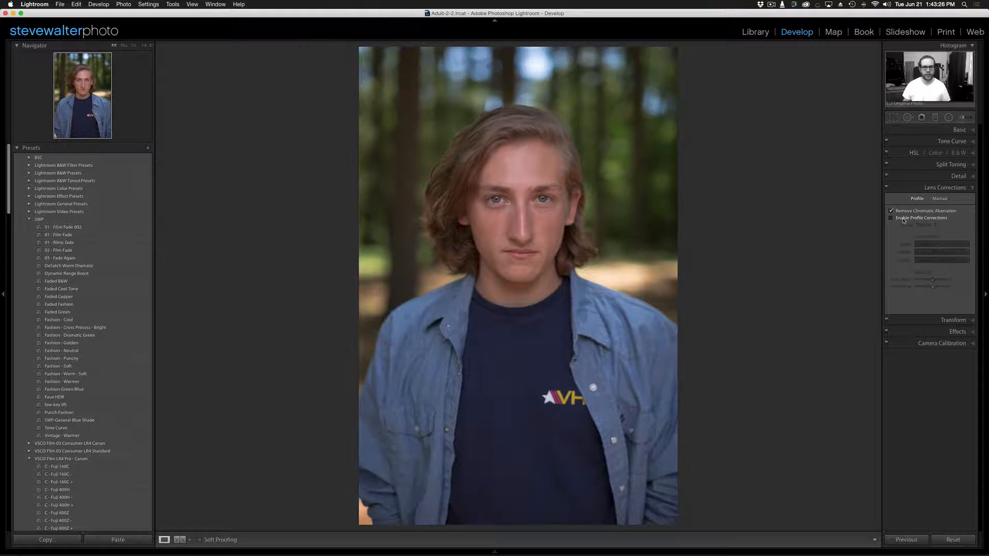
click(903, 219)
click(903, 219)
click(903, 219)
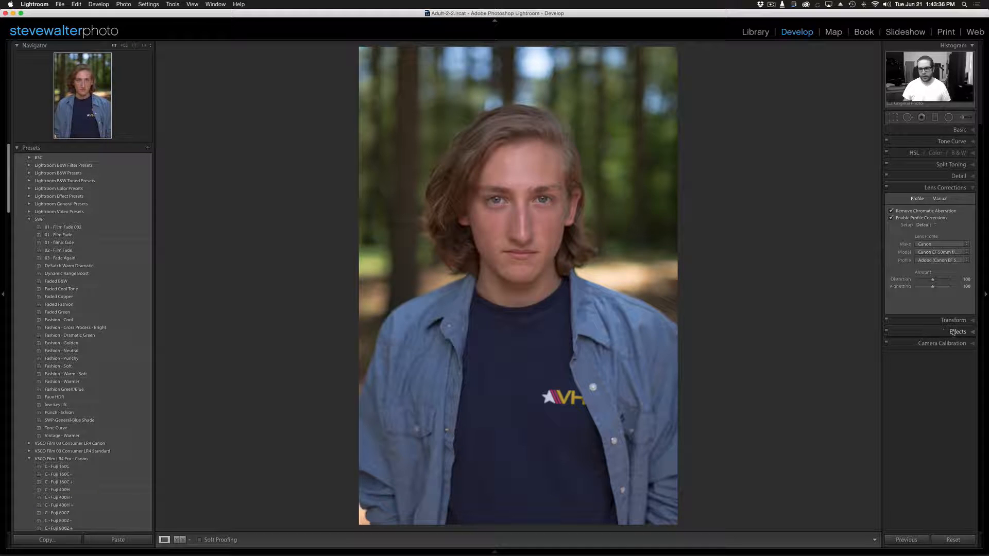
Set the Blue Primary Saturation in Camera Calibration to +20, stepping it up and down to compare
click(937, 344)
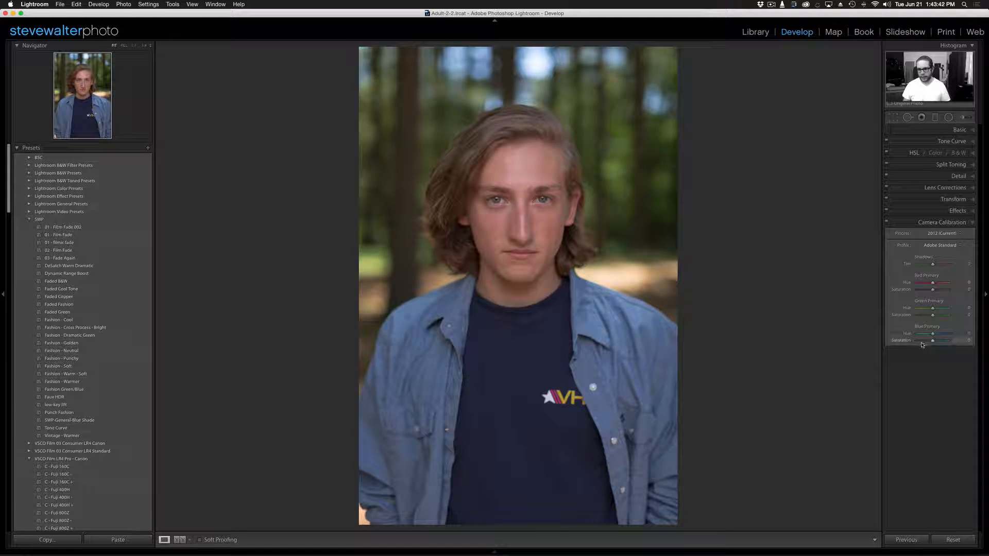
key(shift+Up)
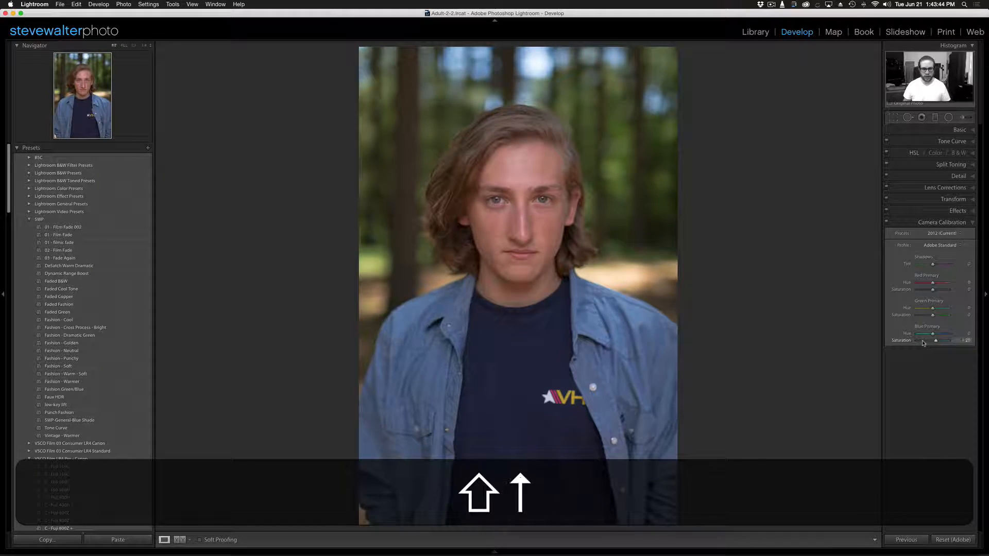
key(shift+Down)
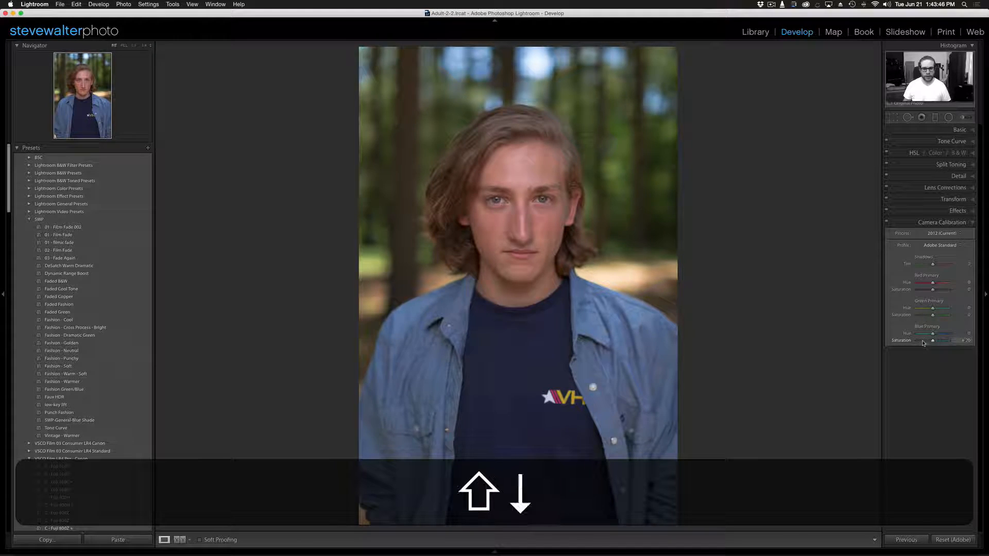
key(shift+Up)
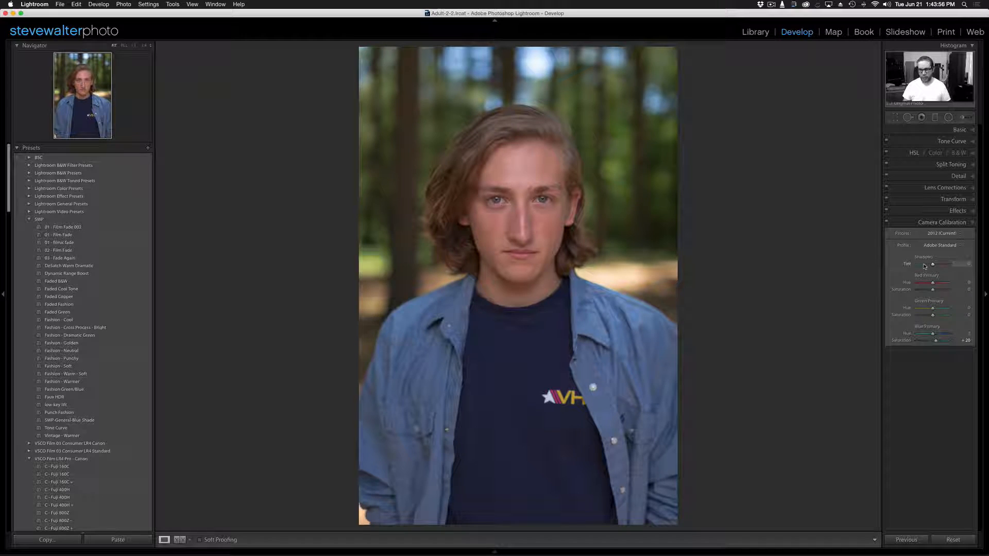
Undo the -20 calibration shadow tint and set the Shadows Tint to -10 instead
key(shift)
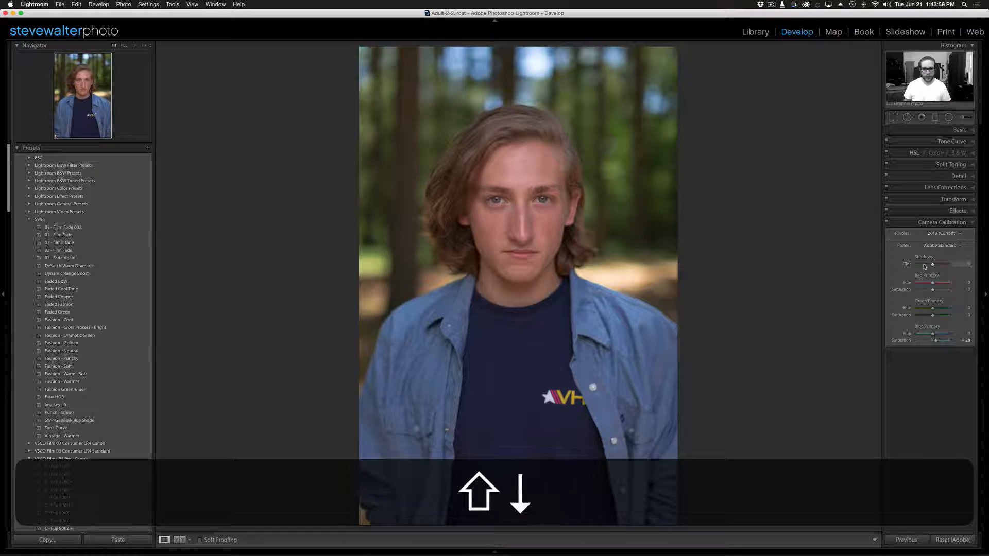
key(shift+super+z)
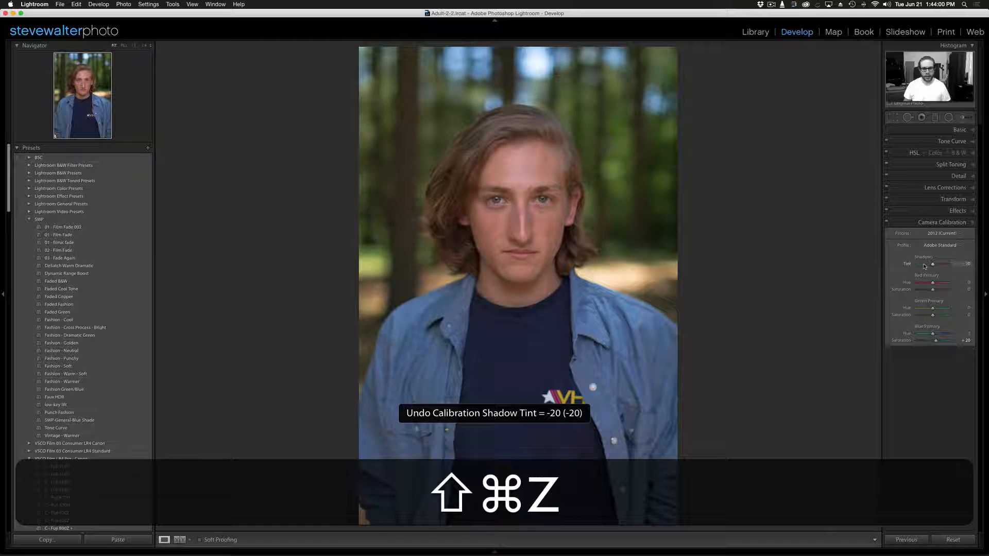
key(Down)
key(Down)
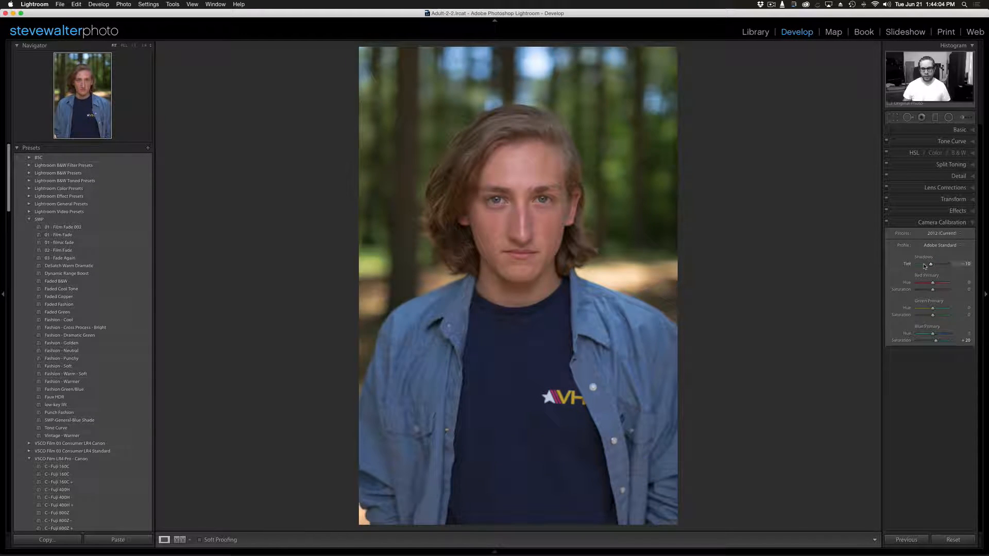
Compare the portrait without and with the Camera Calibration adjustments, and view the unedited version against the current edit
click(887, 224)
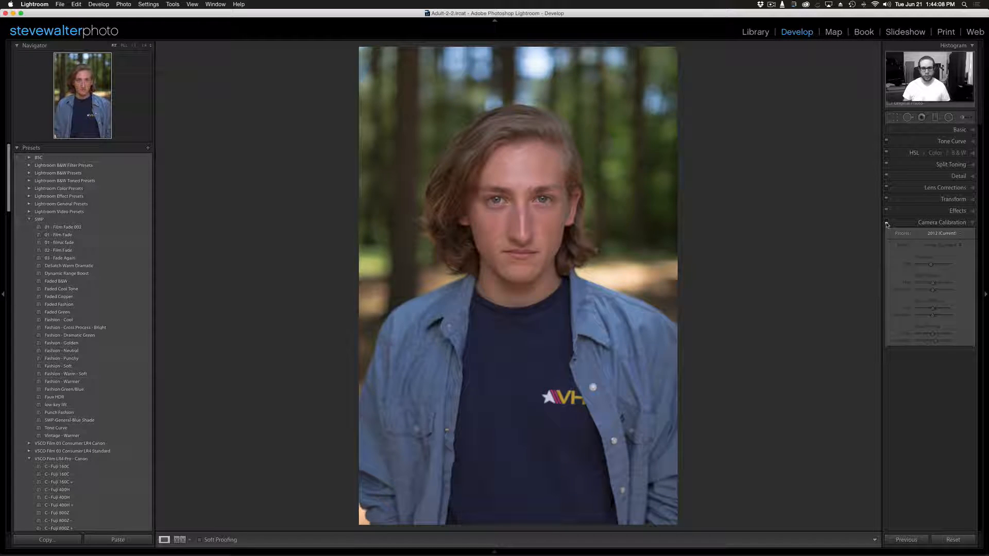
click(886, 224)
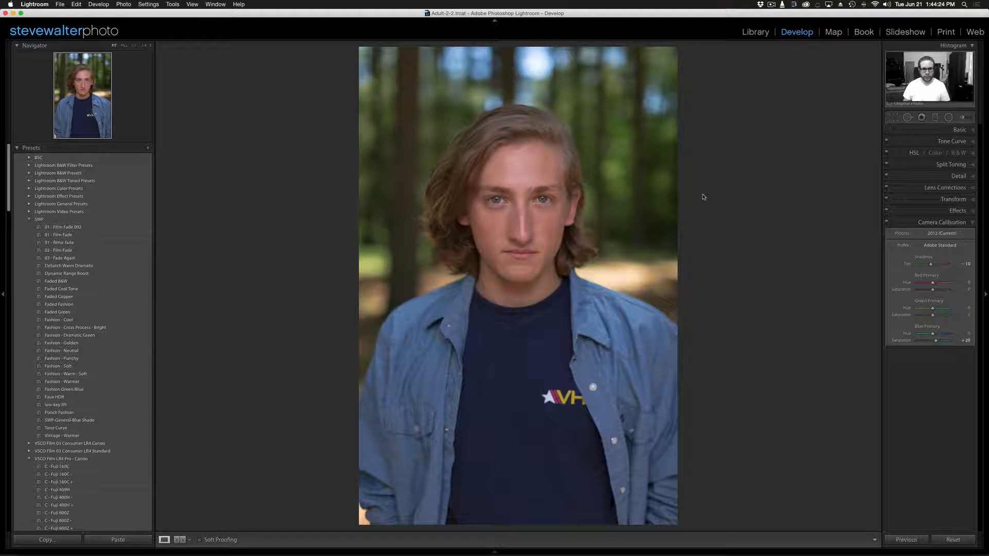
key(backslash)
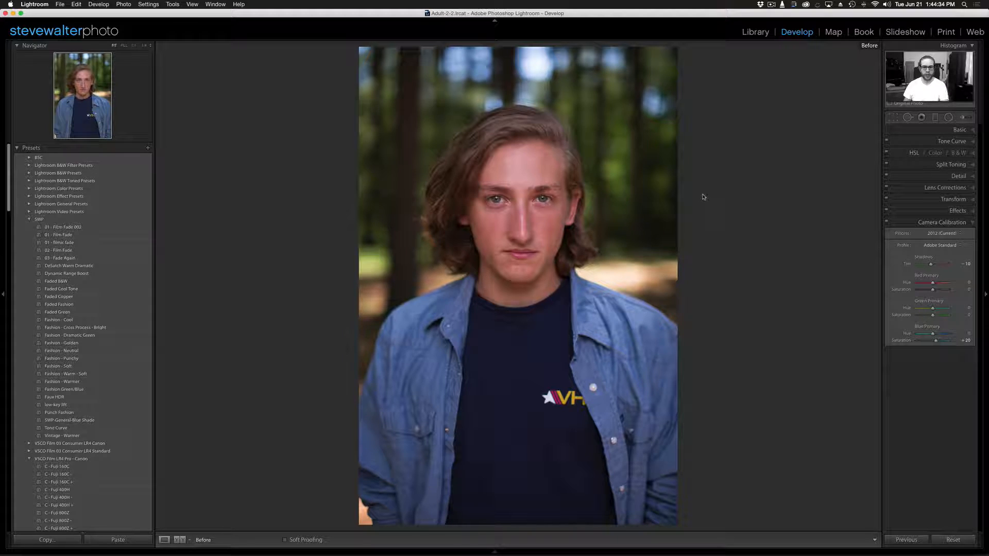
key(backslash)
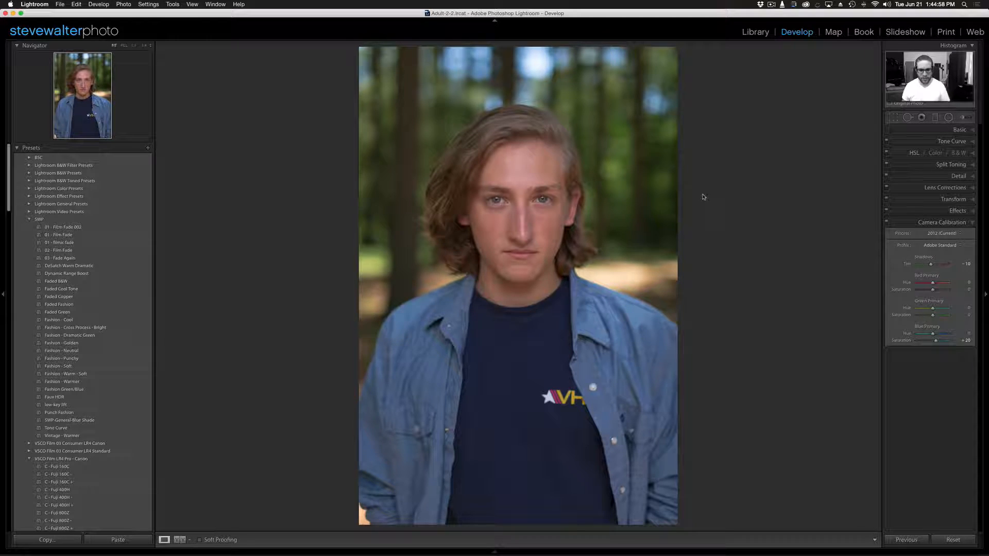
Open the edited portrait as a Smart Object in Photoshop
right_click(520, 191)
mouse_move(558, 237)
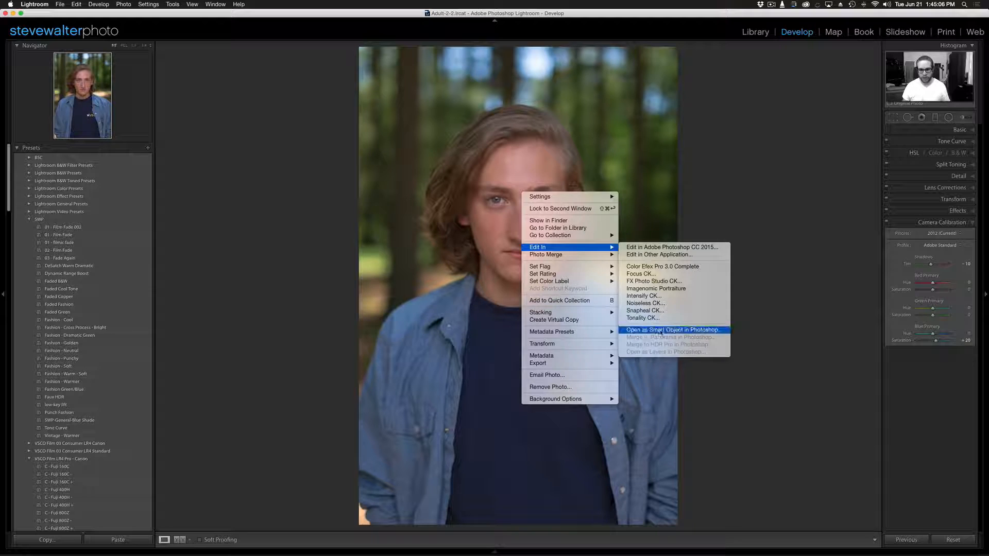
click(669, 330)
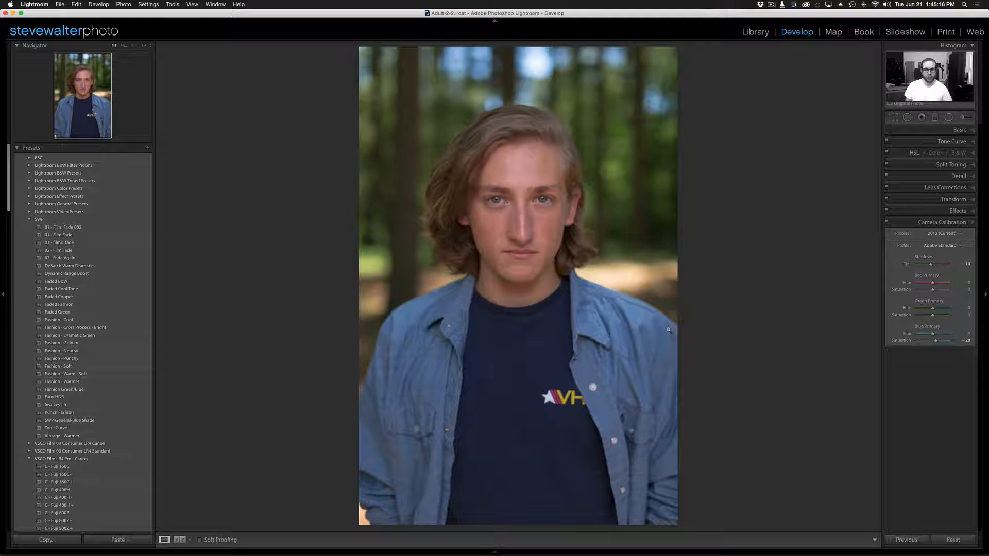
Send the portrait to Photoshop, fit it to the window and add a new layer named "clean" above the Smart Object
key(super+e)
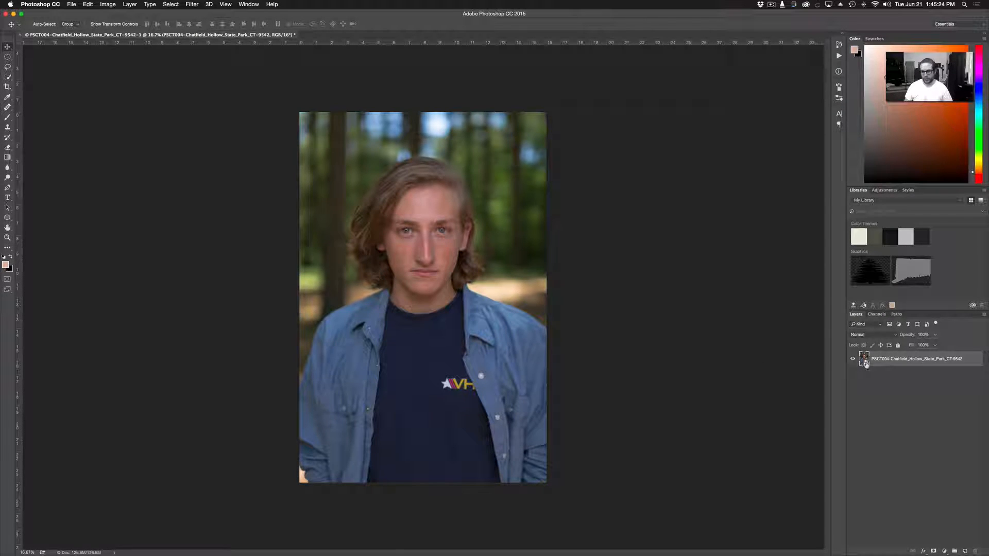
key(super+0)
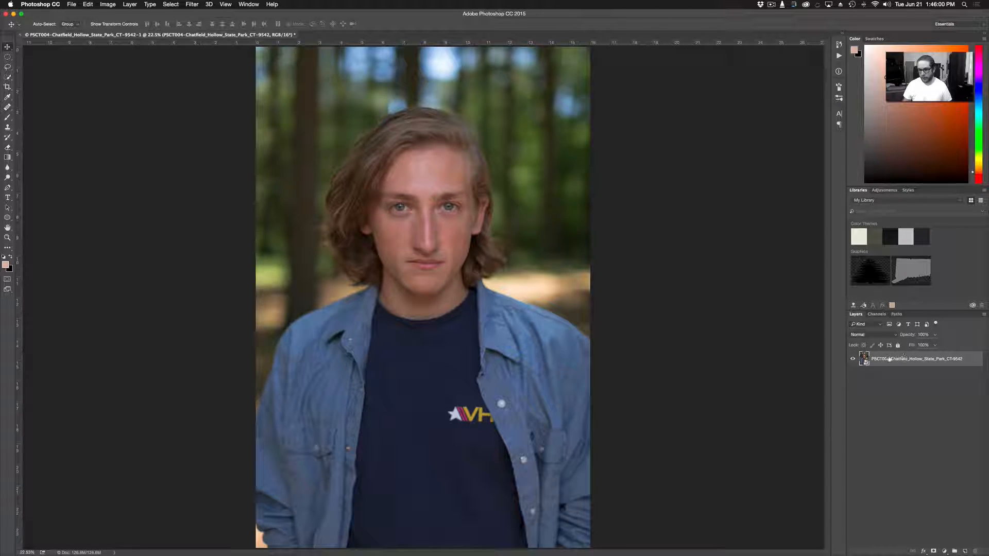
key(super)
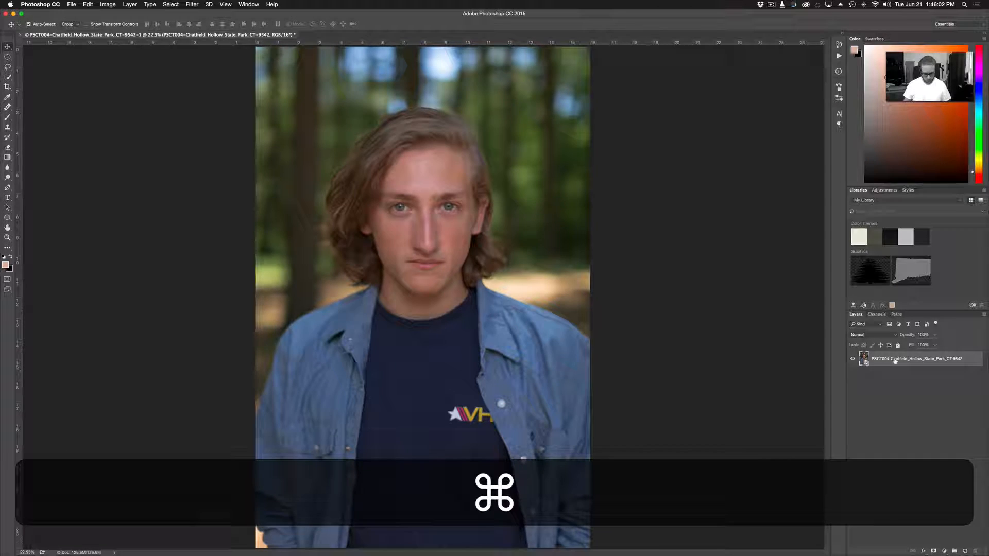
key(super+shift+n)
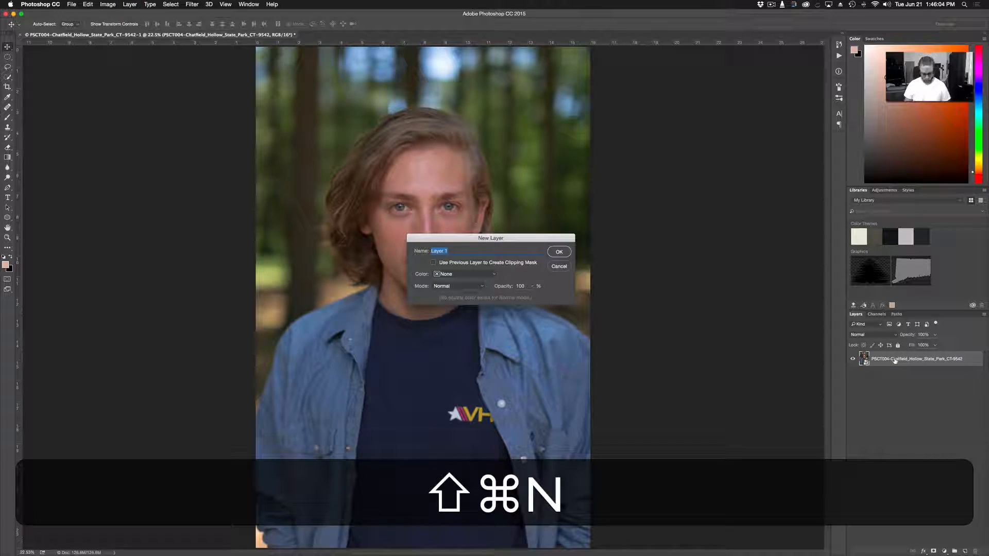
text(clean)
key(Return)
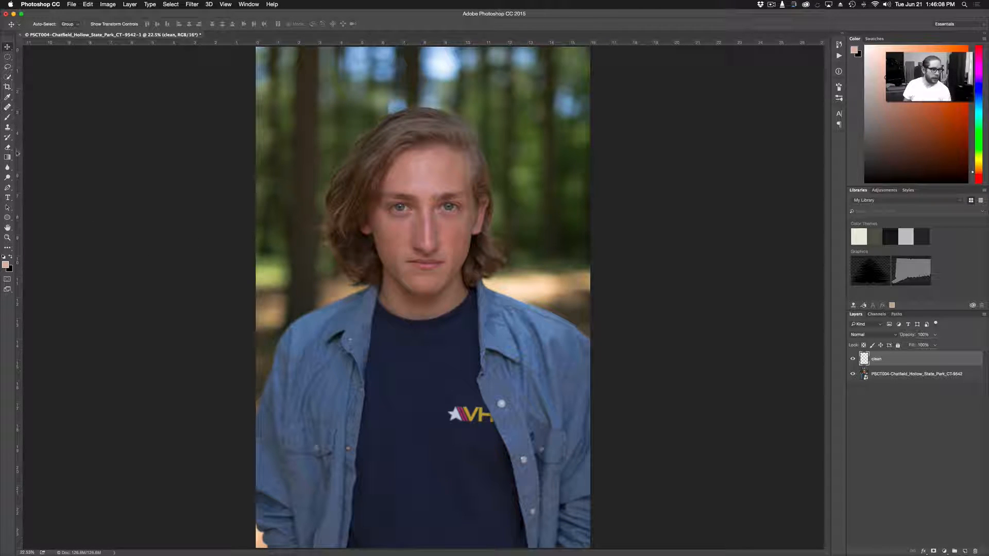
Heal a blemish on the forehead with a small Healing Brush, sampling clean skin beside it
mouse_move(8, 108)
mouse_down()
mouse_move(42, 122)
mouse_move(34, 115)
mouse_up()
key(super+equal)
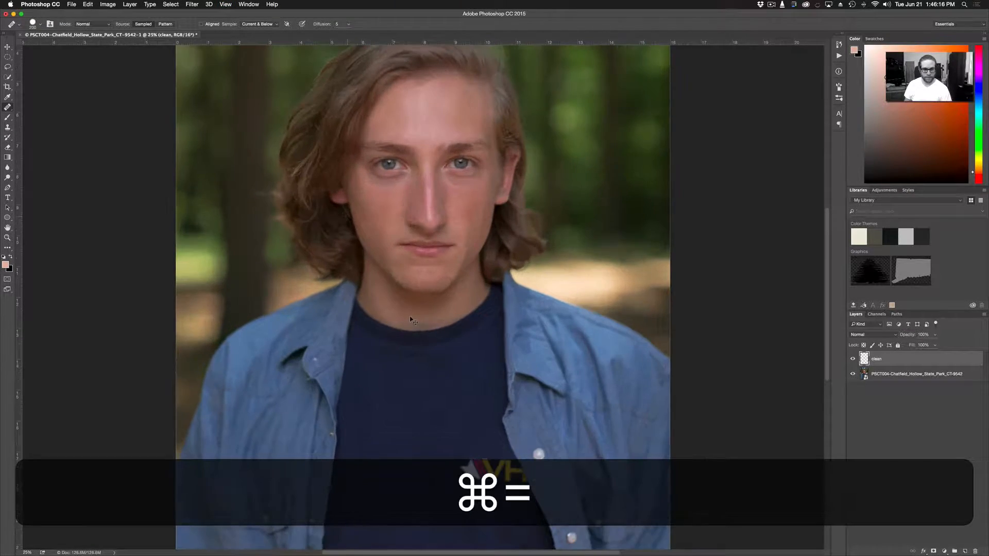
key(super+equal)
key(super+equal)
key(super+equal)
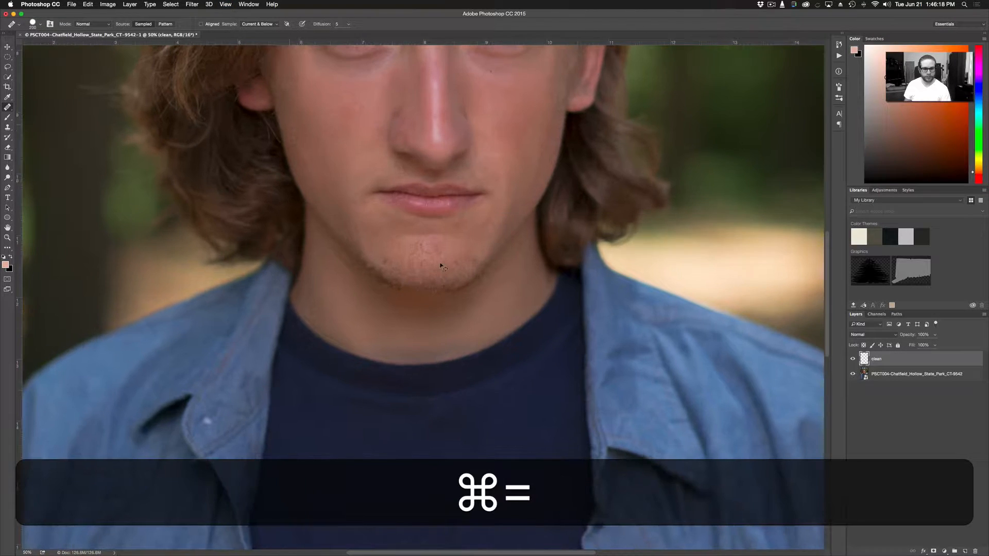
key(super+space)
drag(446, 172, 444, 383)
key(bracketleft)
key(bracketleft)
key(bracketleft)
key(bracketleft)
key(bracketleft)
key(bracketleft)
key(bracketleft)
key(bracketleft)
key(bracketleft)
key(bracketleft)
key(alt+bracketleft)
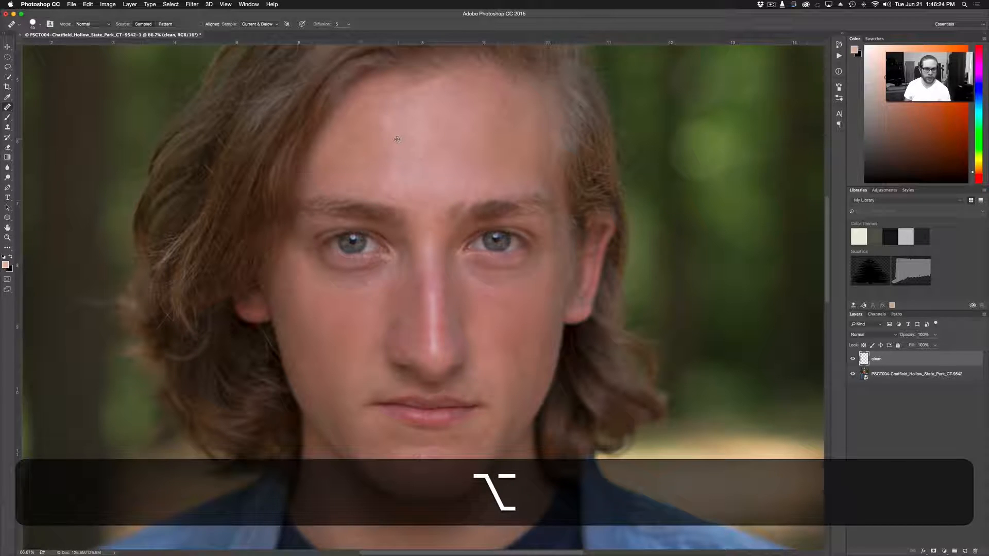
alt+click(398, 139)
click(374, 132)
Heal small blemishes around the mouth and chin, adjusting the Healing Brush size to suit each spot
key(bracketleft)
key(bracketleft)
key(bracketleft)
key(bracketright)
key(alt+bracketright)
key(alt+bracketleft)
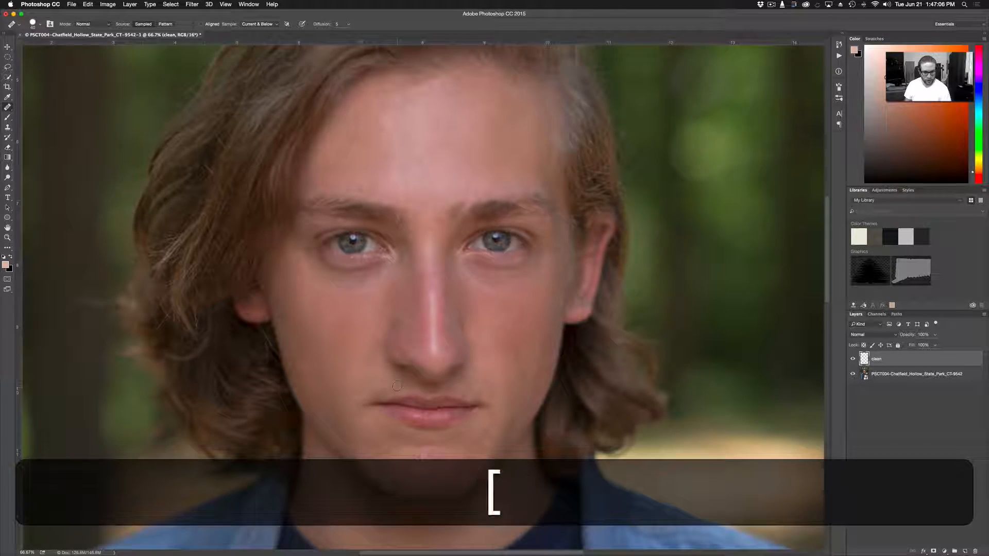
key(alt+bracketleft)
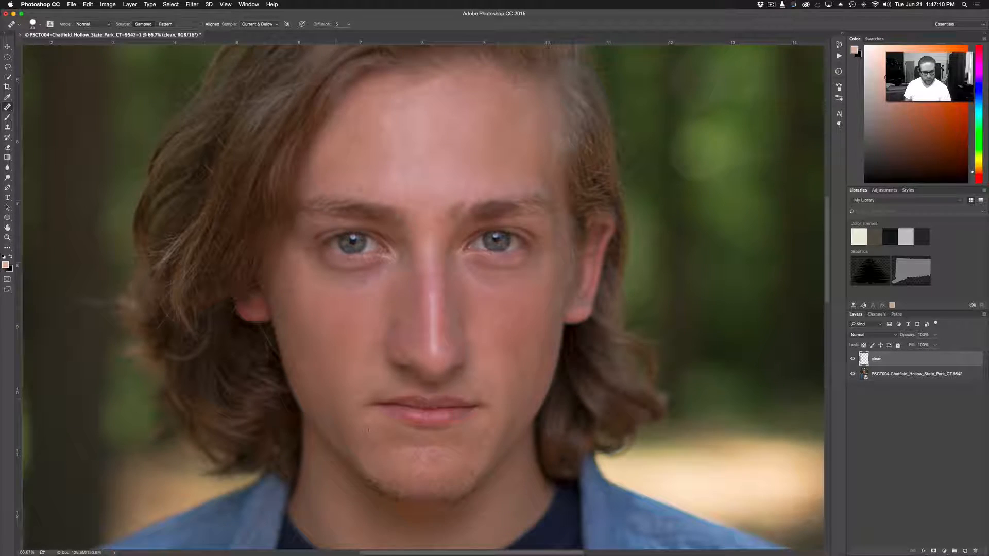
key(bracketright)
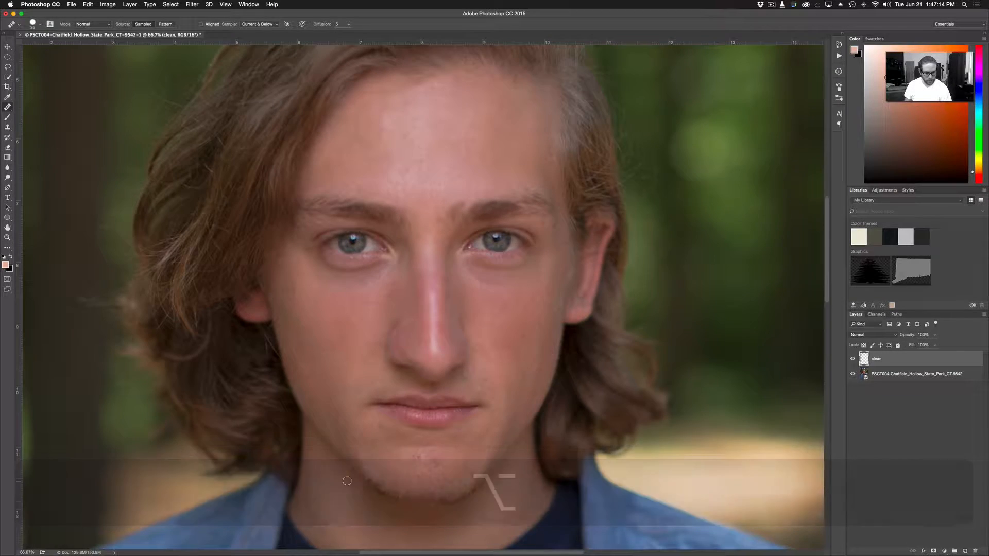
Heal the uneven skin on the neck beneath the chin and jaw, resampling nearby skin for each stroke
key(space)
drag(343, 473, 315, 359)
key(bracketright)
alt+click(344, 393)
drag(363, 404, 427, 398)
alt+click(400, 408)
alt+click(471, 393)
drag(486, 355, 456, 387)
alt+click(492, 366)
drag(489, 358, 468, 376)
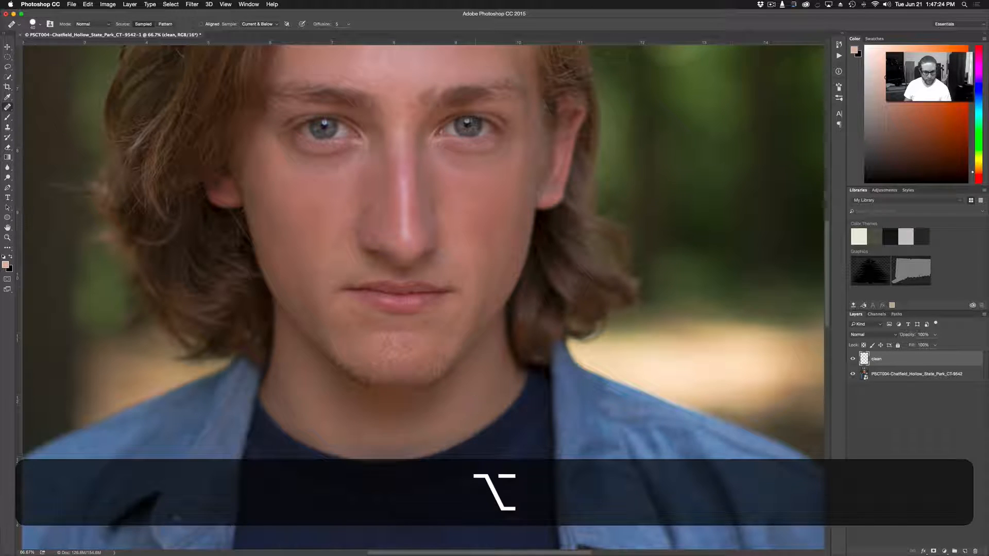
Heal the remaining small marks across the forehead with a smaller Healing Brush and freshly sampled skin
key(alt+space)
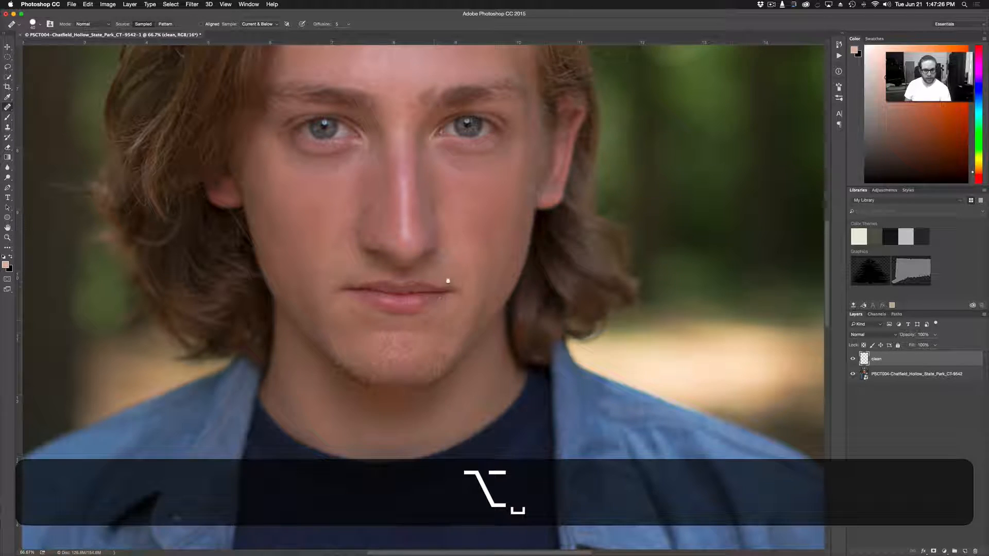
mouse_move(331, 225)
mouse_down()
mouse_move(334, 319)
mouse_move(324, 338)
mouse_move(334, 351)
mouse_move(338, 342)
mouse_up()
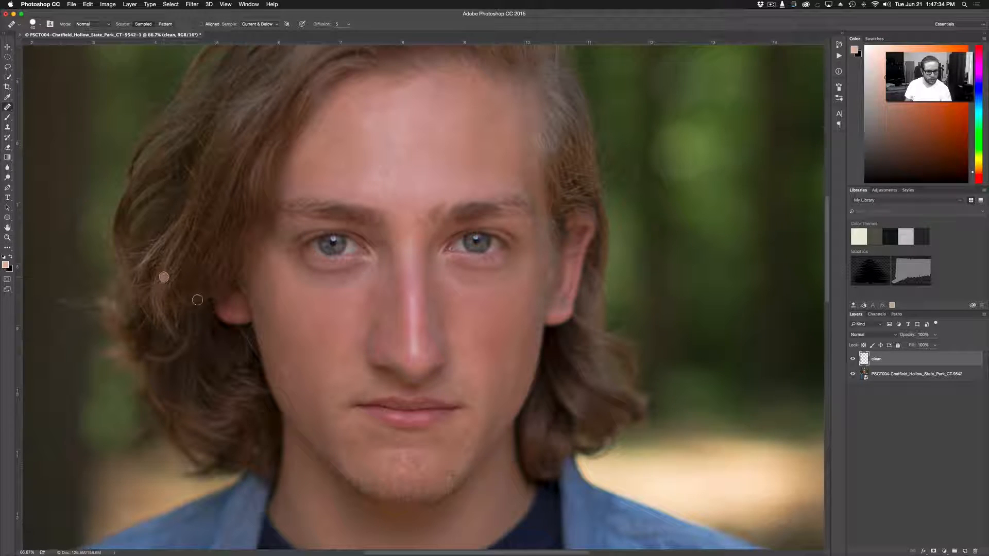
key(space)
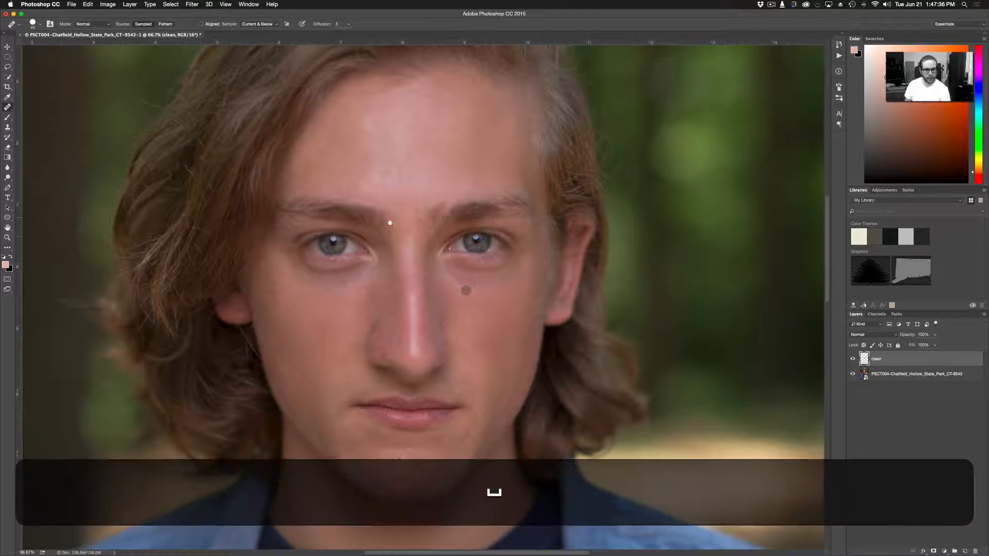
drag(390, 227, 394, 257)
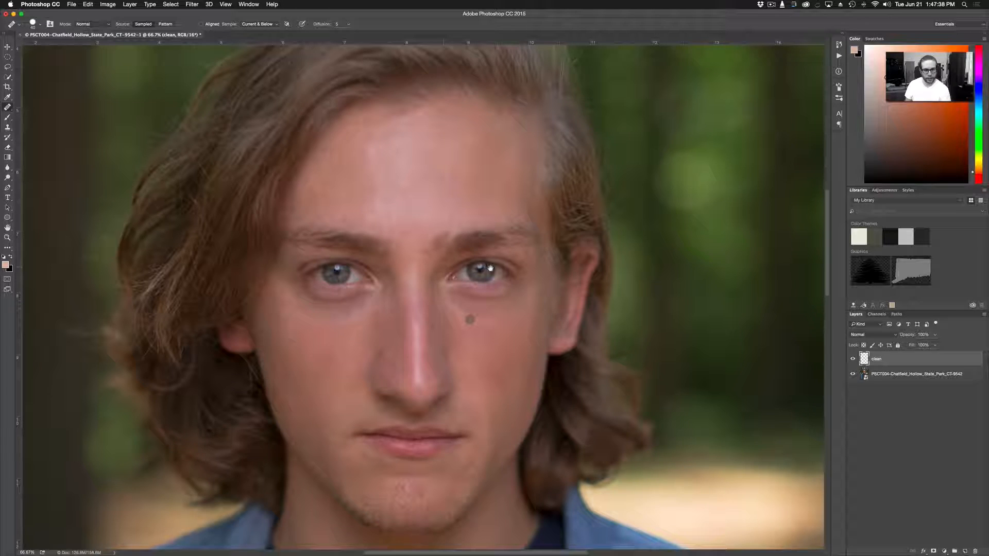
drag(471, 185, 470, 289)
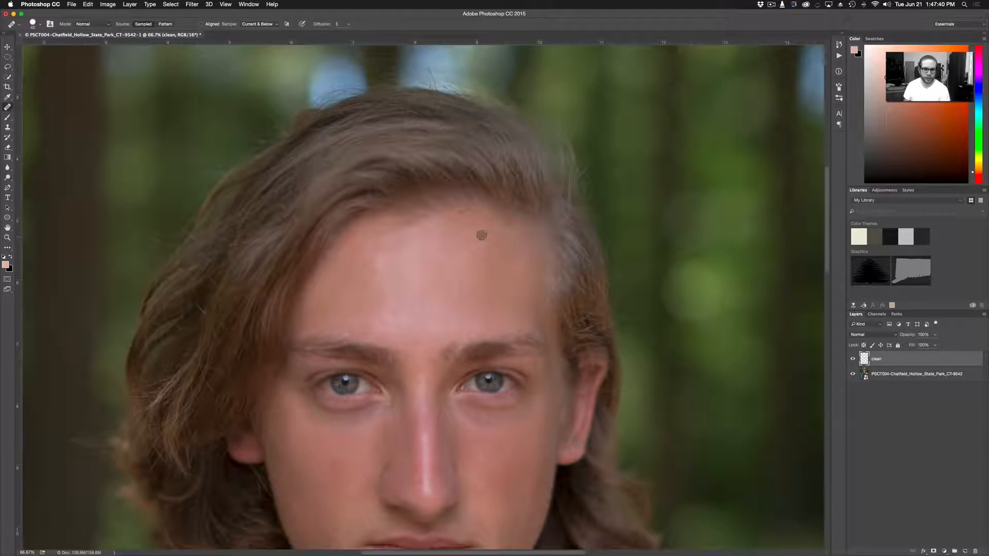
key(alt)
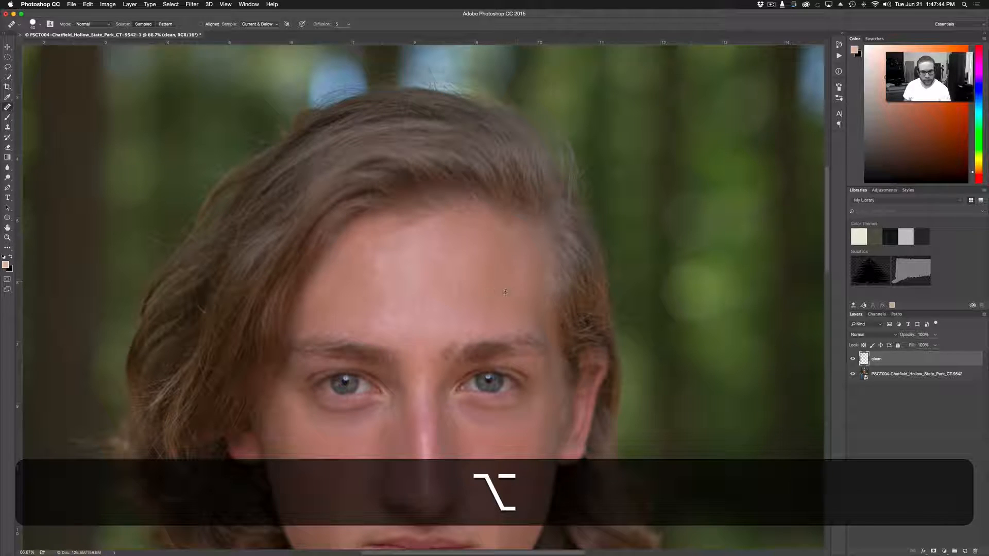
key(bracketleft)
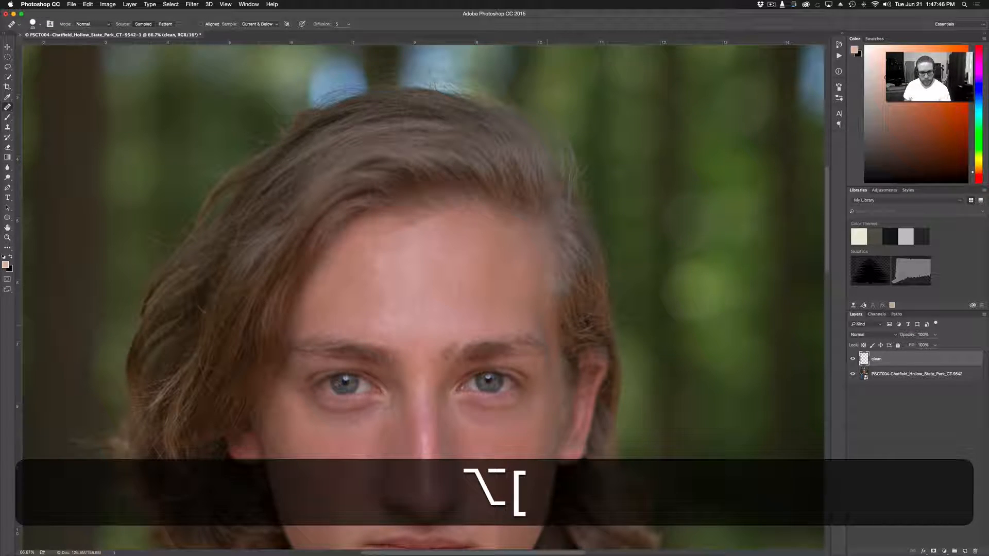
key(alt)
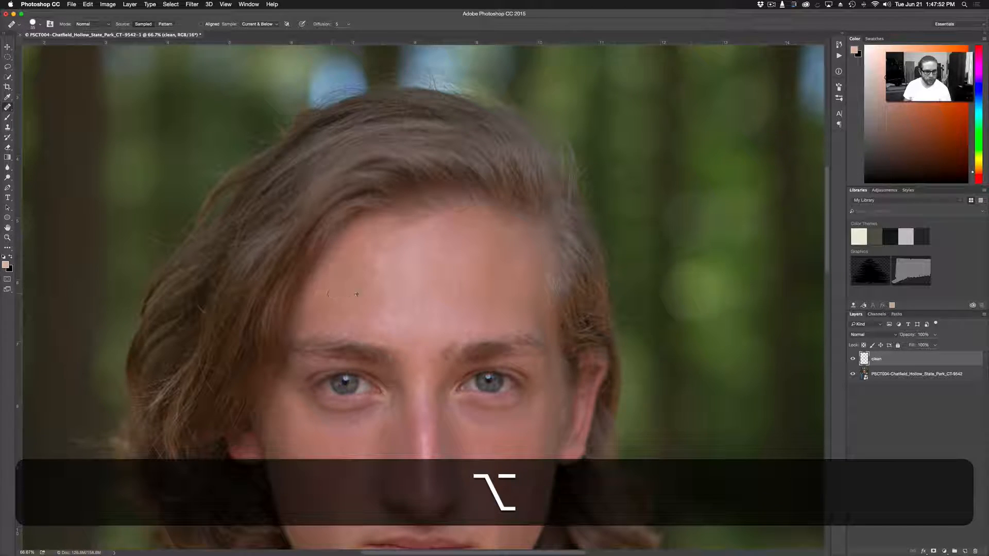
Heal the stray hairs beside the ear lobe at the cheek's edge at 100% zoom, using a smaller brush
key(space)
drag(186, 287, 254, 166)
drag(258, 358, 203, 307)
key(super+equal)
key(super+bracketleft)
key(bracketleft)
key(bracketleft)
click(248, 277)
alt+click(231, 271)
click(248, 279)
drag(251, 312, 251, 285)
key(alt)
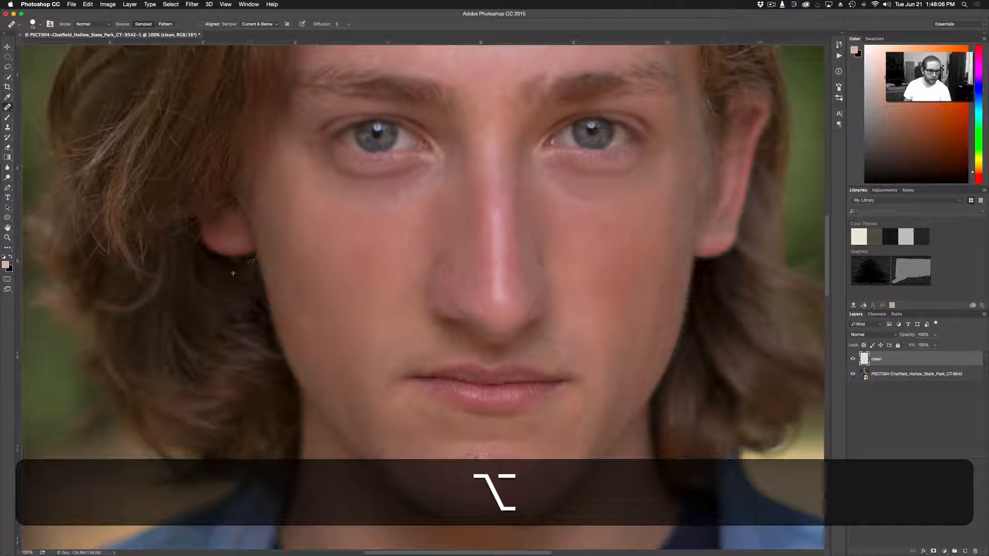
Examine the star and "VH" logo on the T-shirt up close at 66.7% zoom
key(super+0)
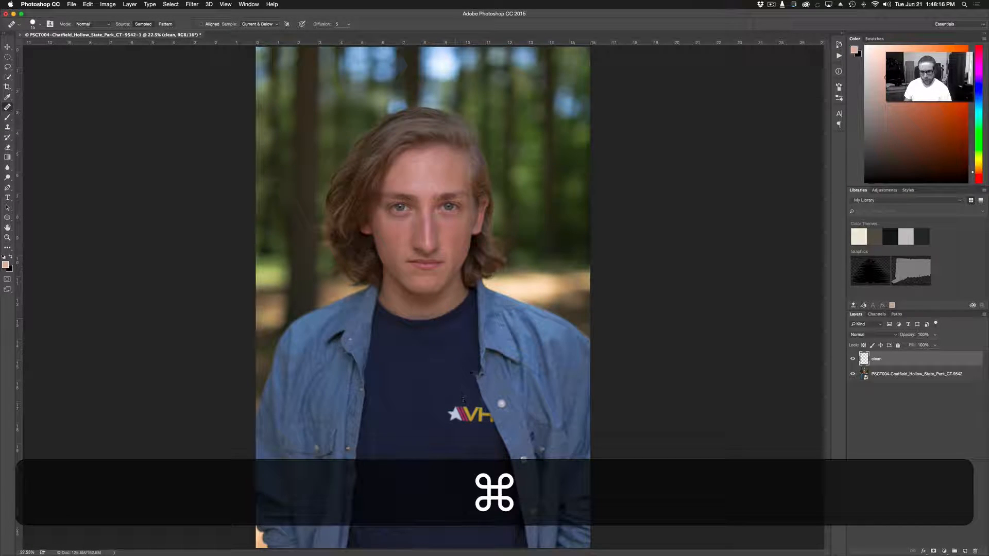
key(super+equal)
key(super+equal)
key(super+equal)
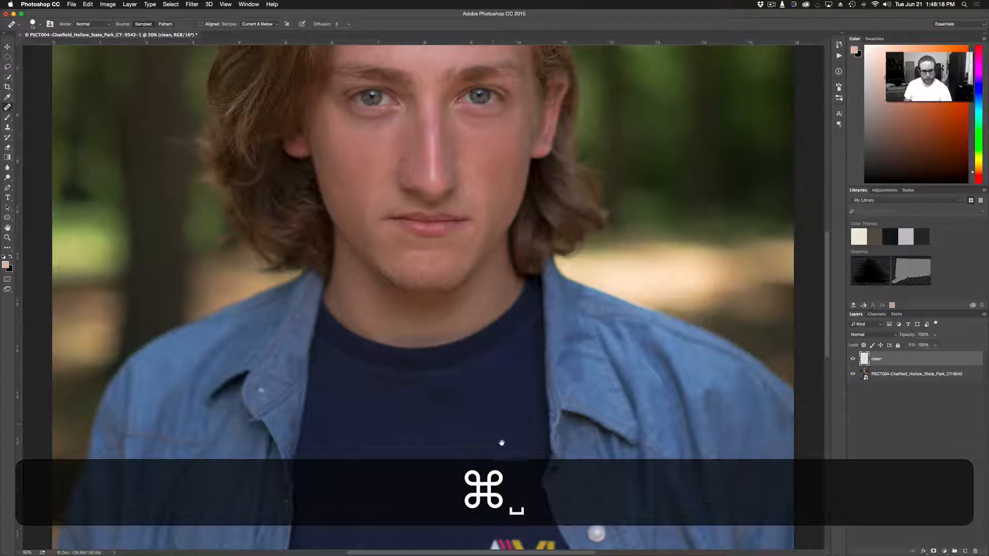
drag(501, 443, 449, 289)
key(super+equal)
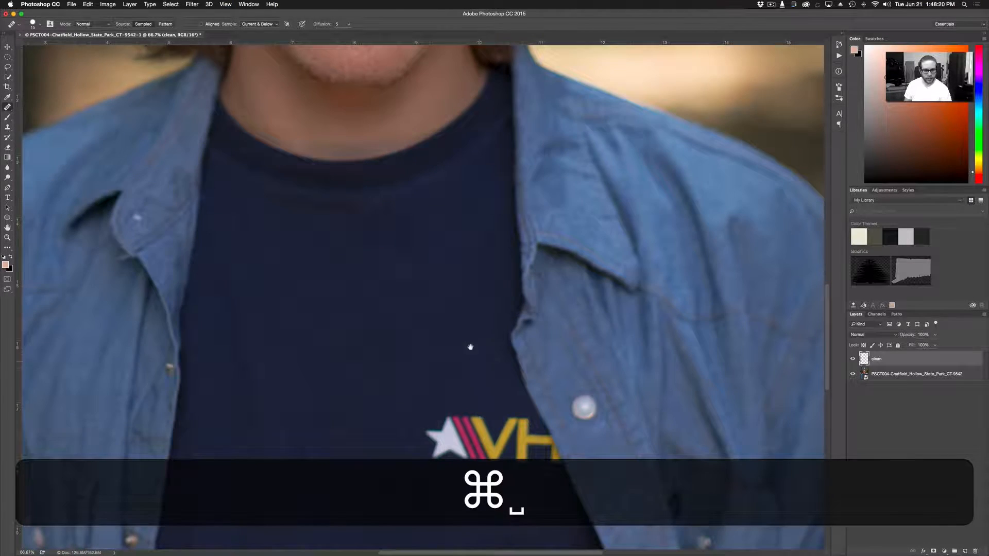
drag(471, 347, 449, 294)
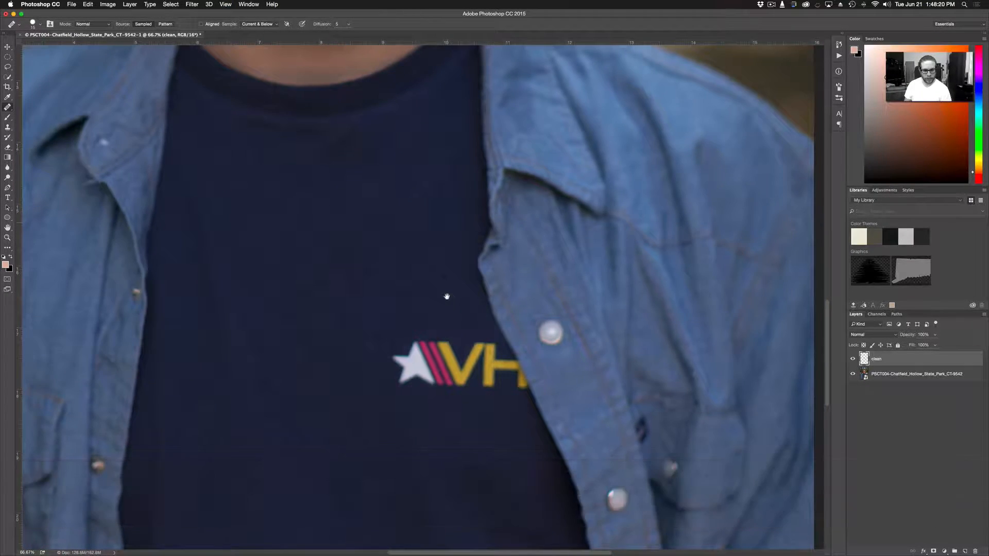
key(shift+super+n)
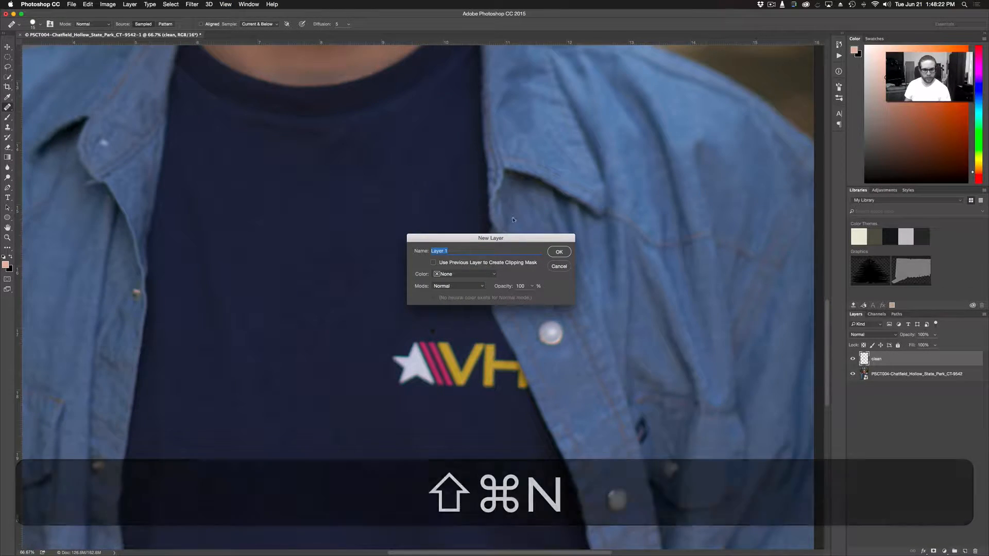
click(555, 268)
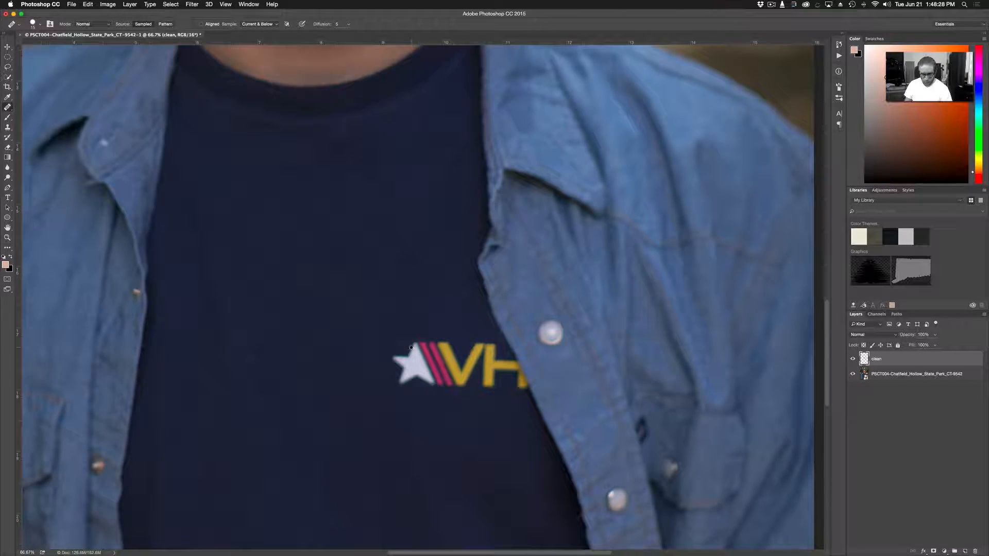
Try to heal away the whole T-shirt logo with a larger brush, sampling the plain navy fabric above it
key(bracketright)
key(bracketright)
key(bracketright)
key(bracketright)
key(bracketright)
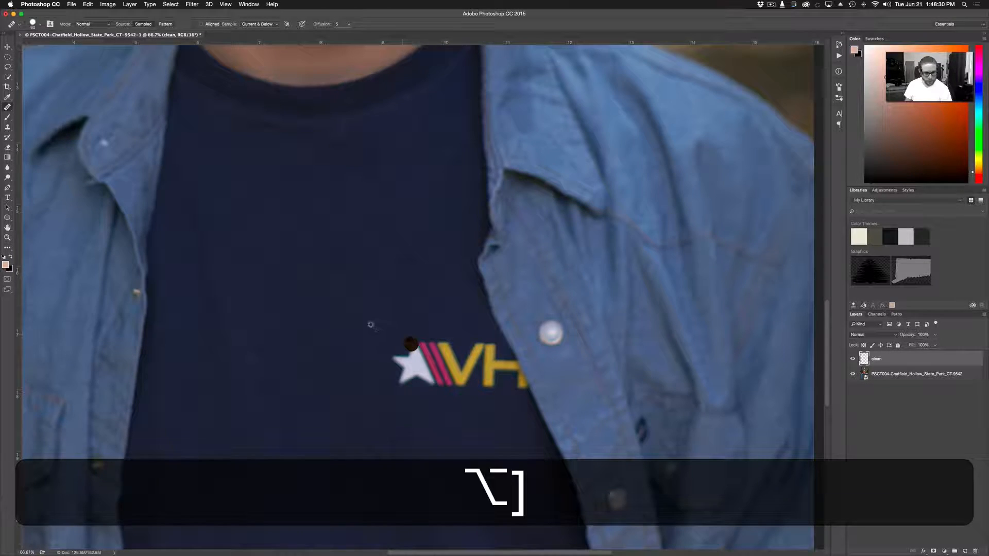
alt+click(328, 269)
key(bracketright)
mouse_move(406, 344)
mouse_down()
mouse_move(407, 361)
mouse_move(426, 363)
mouse_move(396, 351)
mouse_move(429, 369)
mouse_up()
mouse_move(432, 352)
mouse_down()
mouse_move(456, 370)
mouse_move(462, 362)
mouse_move(464, 380)
mouse_move(460, 336)
mouse_move(464, 372)
mouse_move(461, 354)
mouse_move(470, 344)
mouse_move(470, 365)
mouse_move(471, 339)
mouse_move(482, 341)
mouse_move(472, 347)
mouse_move(471, 337)
mouse_move(481, 364)
mouse_move(511, 381)
mouse_up()
click(474, 352)
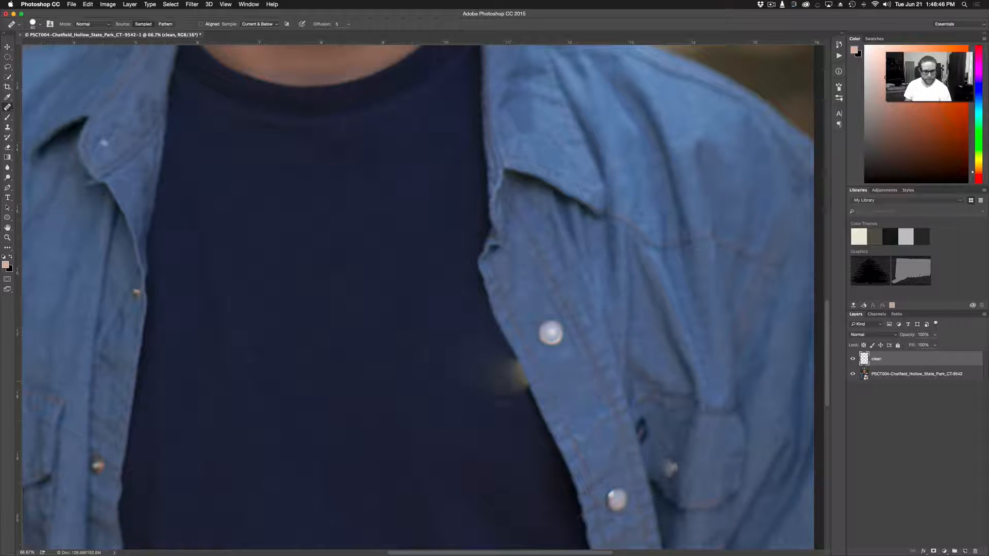
key(super+z)
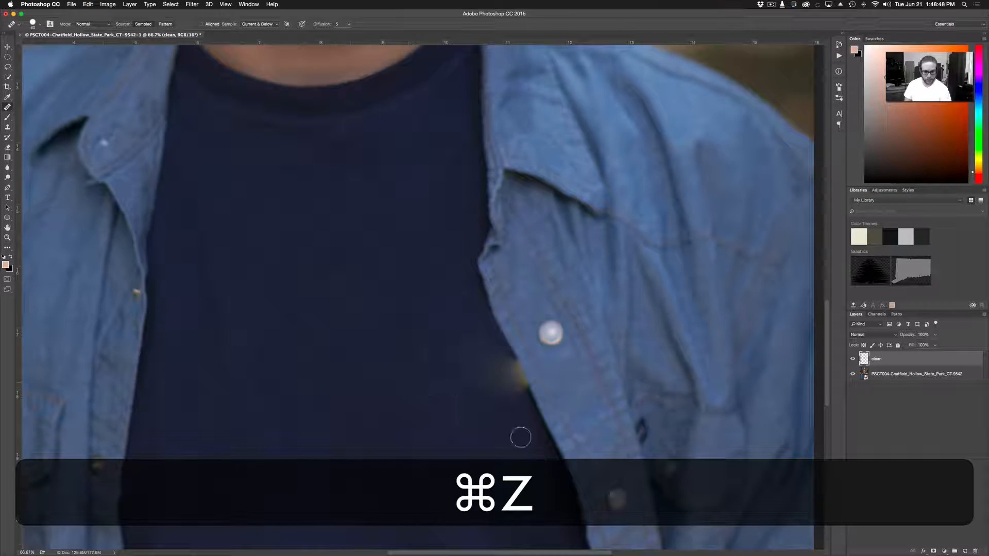
key(super+z)
Try to heal the T-shirt logo with a smaller brush, starting from the letters at the jacket edge
key(bracketleft)
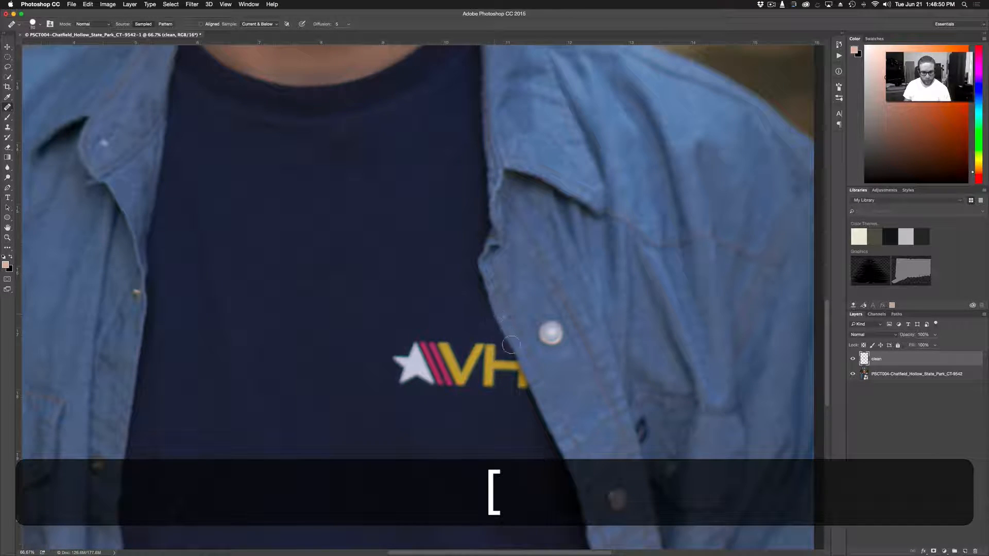
key(alt)
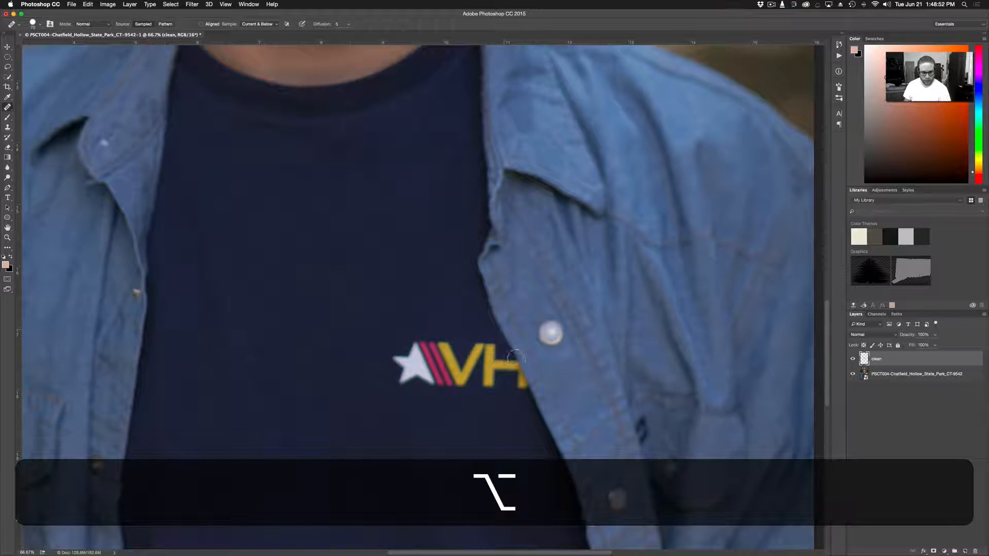
mouse_move(516, 358)
mouse_down()
mouse_move(523, 381)
mouse_move(477, 341)
mouse_move(461, 362)
mouse_move(433, 341)
mouse_move(399, 366)
mouse_move(407, 380)
mouse_move(421, 354)
mouse_move(467, 363)
mouse_move(460, 382)
mouse_move(424, 381)
mouse_move(475, 392)
mouse_move(480, 377)
mouse_move(499, 393)
mouse_move(463, 367)
mouse_move(444, 391)
mouse_move(427, 360)
mouse_move(437, 335)
mouse_move(466, 362)
mouse_up()
click(294, 343)
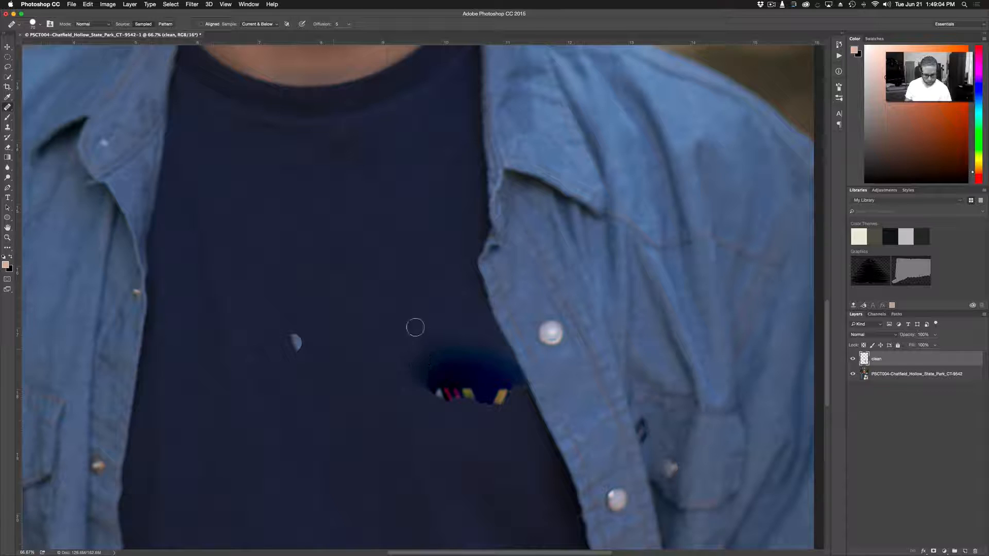
key(super+z)
key(super+z)
Heal away the remaining logo parts on the T-shirt from sampled navy fabric, using a smaller brush for the yellow letter at the jacket edge
alt+click(347, 273)
mouse_move(432, 355)
mouse_down()
mouse_move(465, 392)
mouse_move(460, 383)
mouse_move(443, 391)
mouse_move(410, 348)
mouse_move(401, 379)
mouse_move(399, 352)
mouse_move(465, 341)
mouse_move(462, 368)
mouse_move(475, 337)
mouse_move(474, 351)
mouse_move(476, 338)
mouse_move(491, 362)
mouse_up()
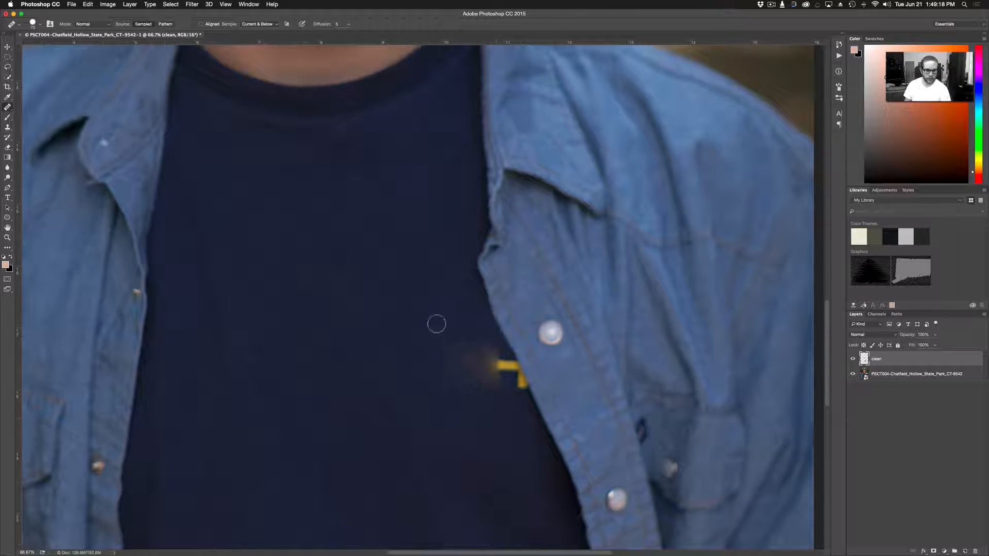
key(alt)
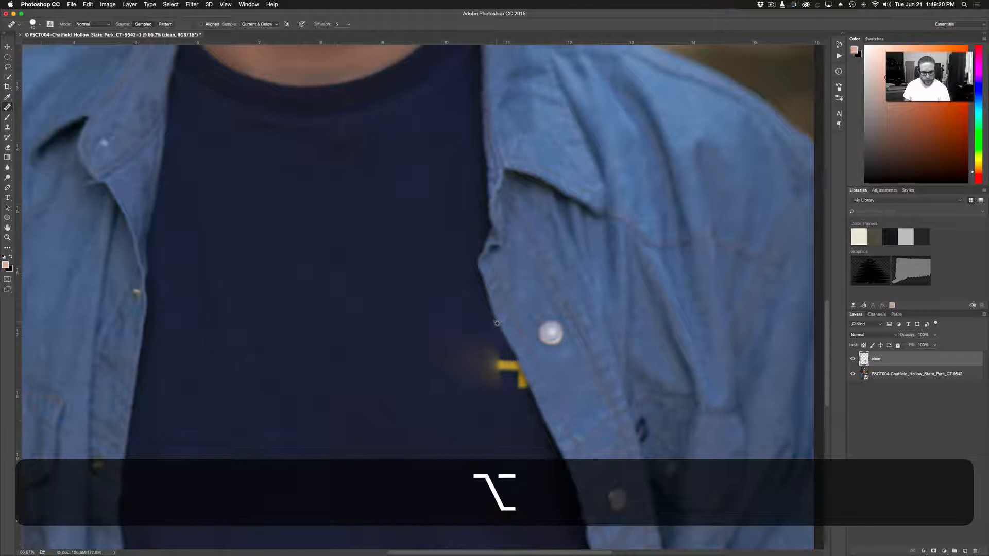
key(alt+bracketleft)
key(bracketleft)
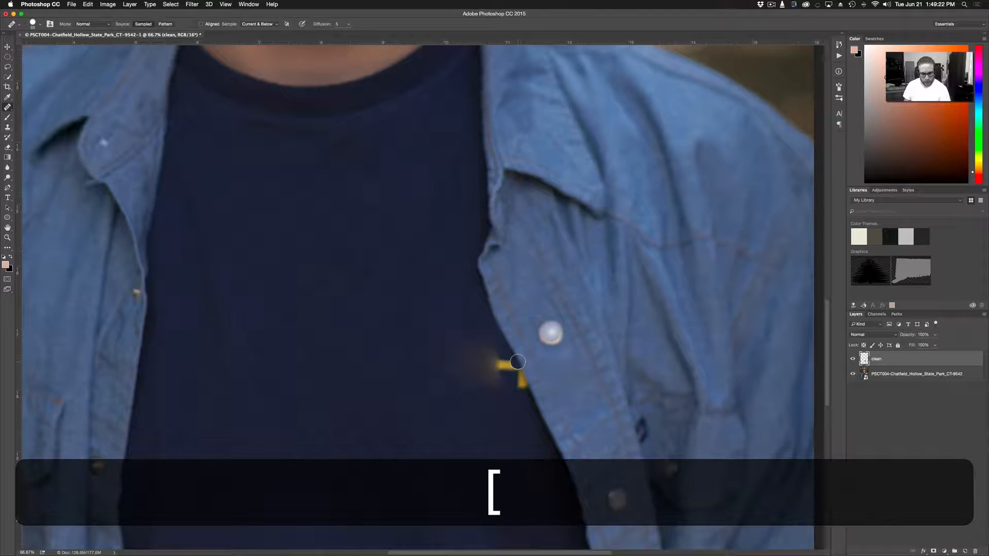
mouse_move(517, 362)
mouse_down()
mouse_move(488, 343)
mouse_move(497, 366)
mouse_move(516, 371)
mouse_up()
Heal the last yellow remnant at the jacket edge and the smudge beside it on the T-shirt
key(alt)
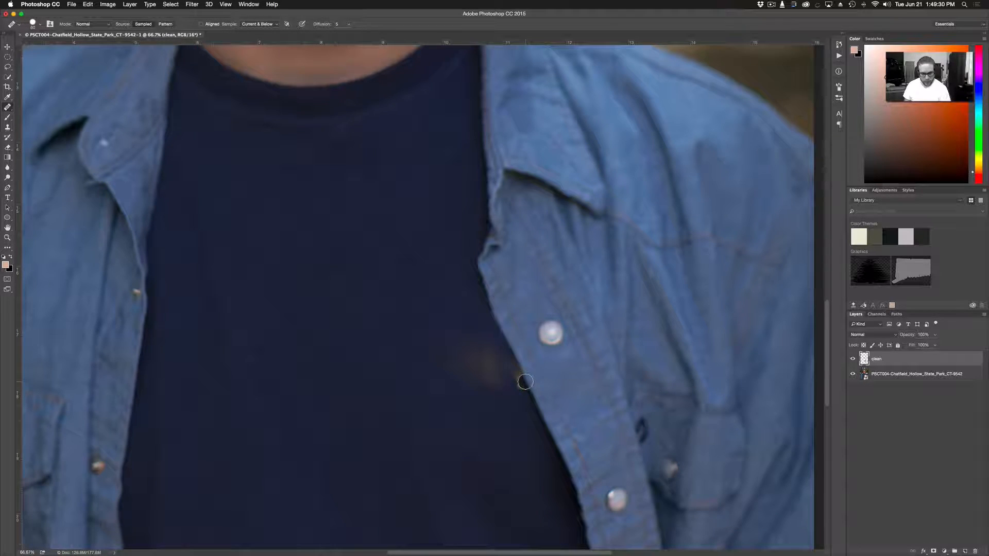
mouse_move(525, 381)
mouse_down()
mouse_move(489, 382)
mouse_move(486, 364)
mouse_move(472, 368)
mouse_move(474, 382)
mouse_move(450, 368)
mouse_up()
click(505, 376)
Clone clean navy fabric over the discoloured logo area with a soft Clone Stamp brush at 40% flow
key(alt)
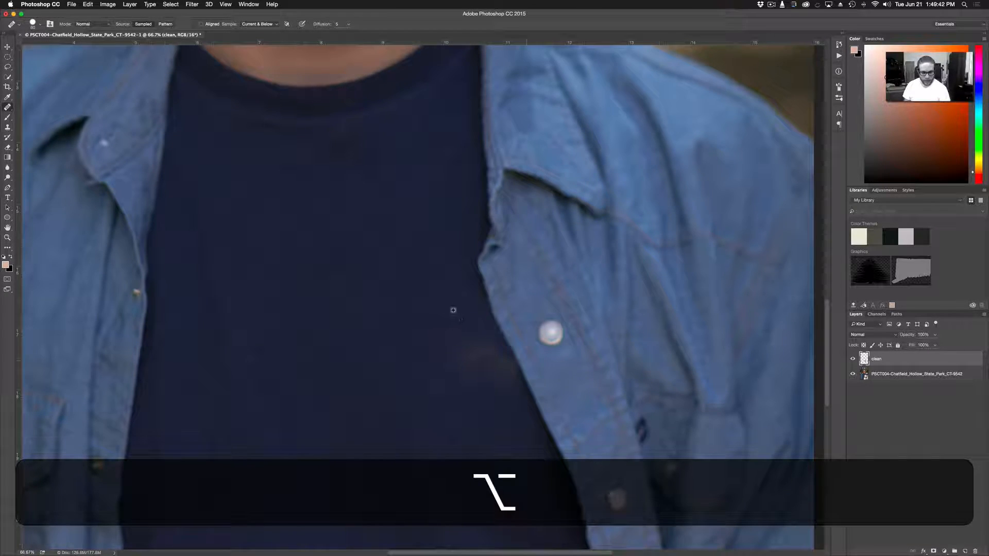
key(alt+s)
key(shift+s)
key(shift+bracketright)
key(shift+bracketright)
key(shift+bracketleft)
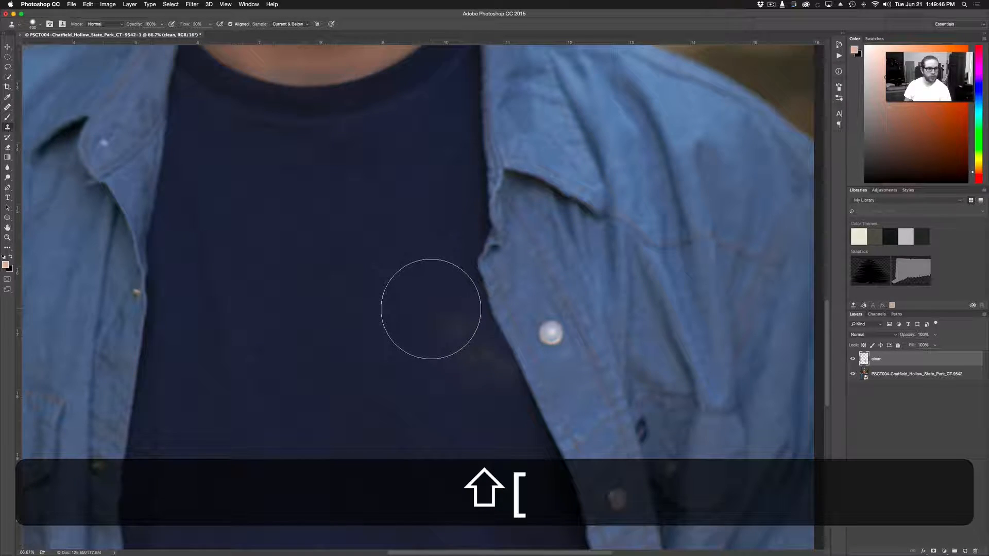
key(bracketleft)
key(bracketleft)
key(bracketleft)
key(bracketleft)
key(bracketleft)
key(shift+bracketleft)
key(shift+4)
key(shift+bracketright)
key(bracketright)
key(alt+bracketright)
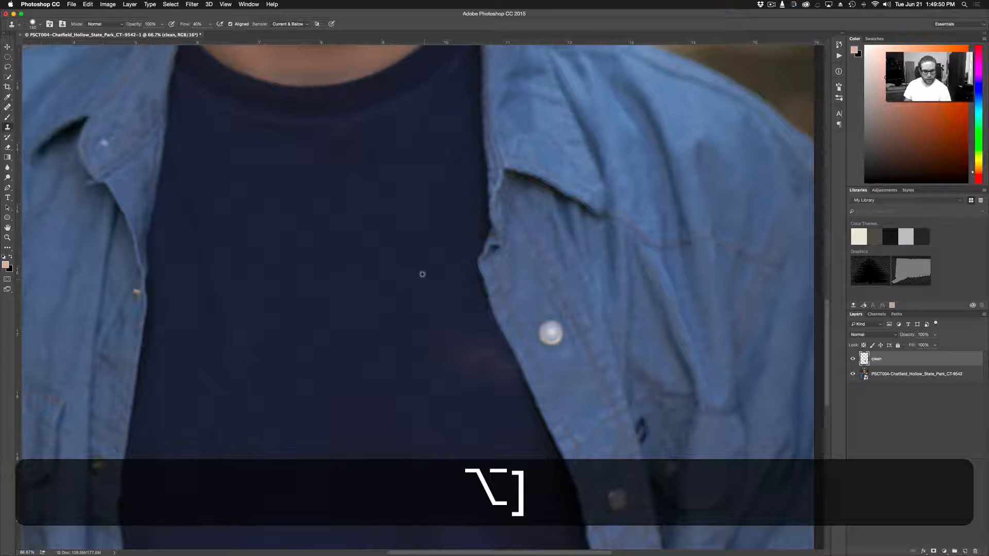
mouse_move(486, 351)
mouse_down()
mouse_move(504, 377)
mouse_move(485, 354)
mouse_move(466, 351)
mouse_move(467, 375)
mouse_move(450, 346)
mouse_move(439, 388)
mouse_up()
Compare the whole portrait with and without the retouching on the "clean" layer
key(super+0)
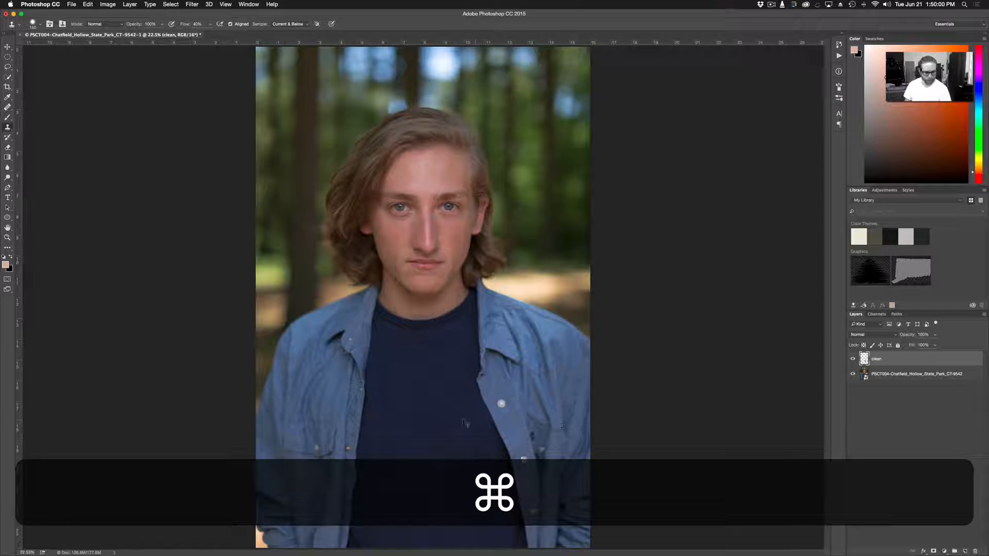
click(853, 359)
click(853, 359)
click(852, 360)
click(853, 361)
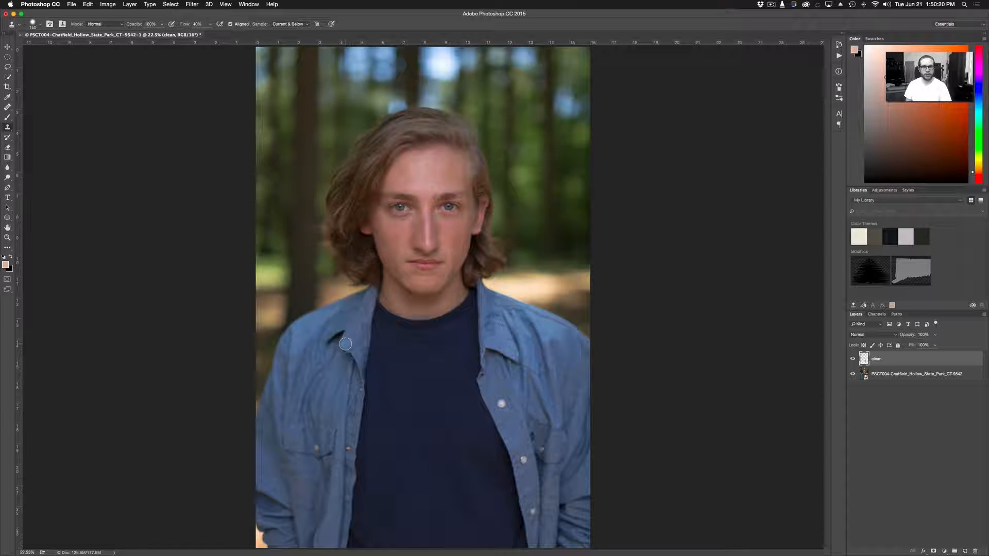
Add a "color" layer with a clipped High Pass smart object above the "clean" layer, and set the High Pass radius to 4 pixels
key(super)
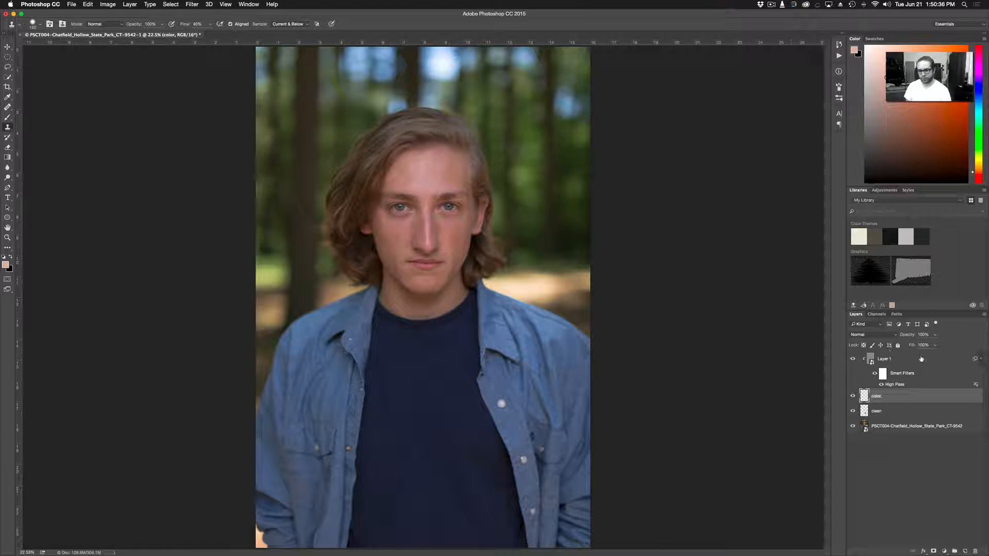
click(915, 360)
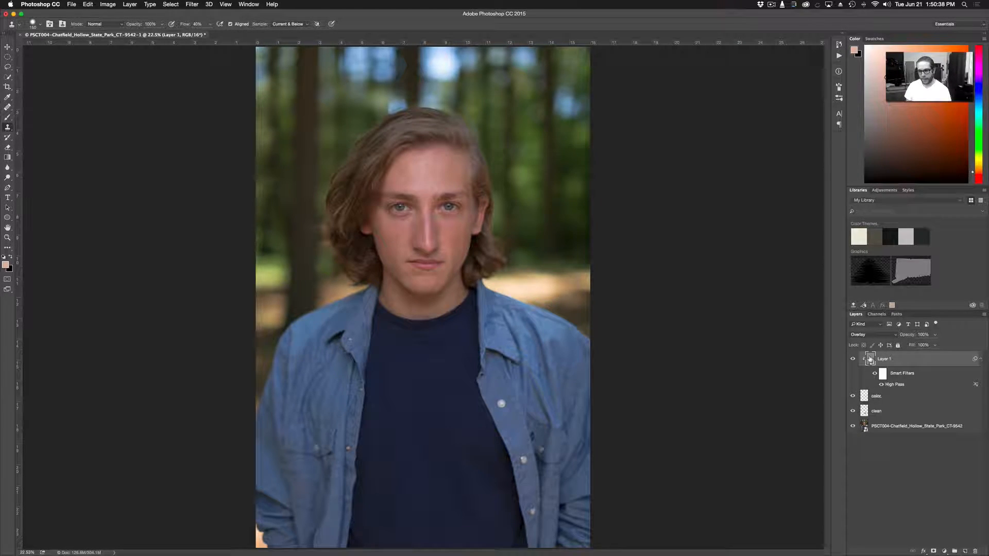
double_click(899, 385)
drag(621, 121, 611, 272)
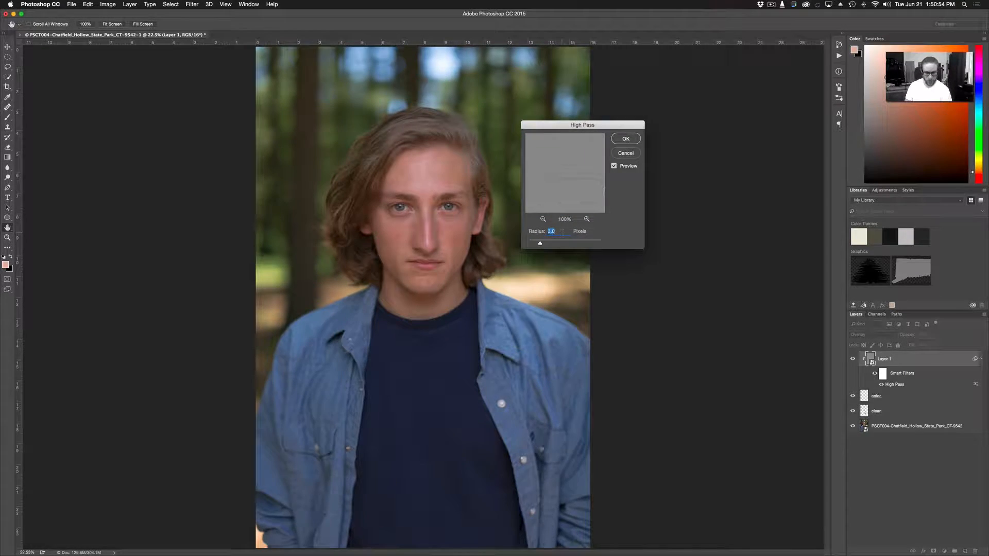
text(4)
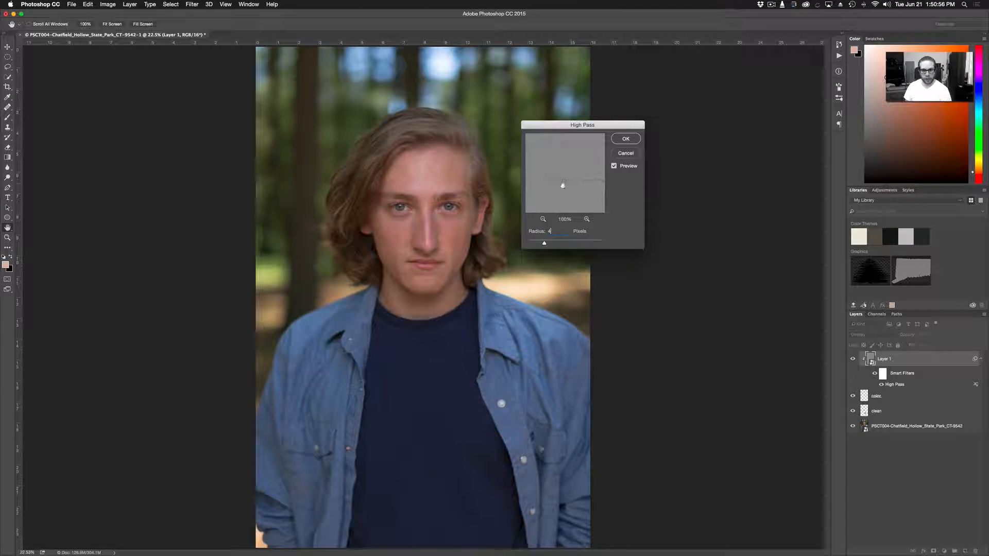
click(627, 139)
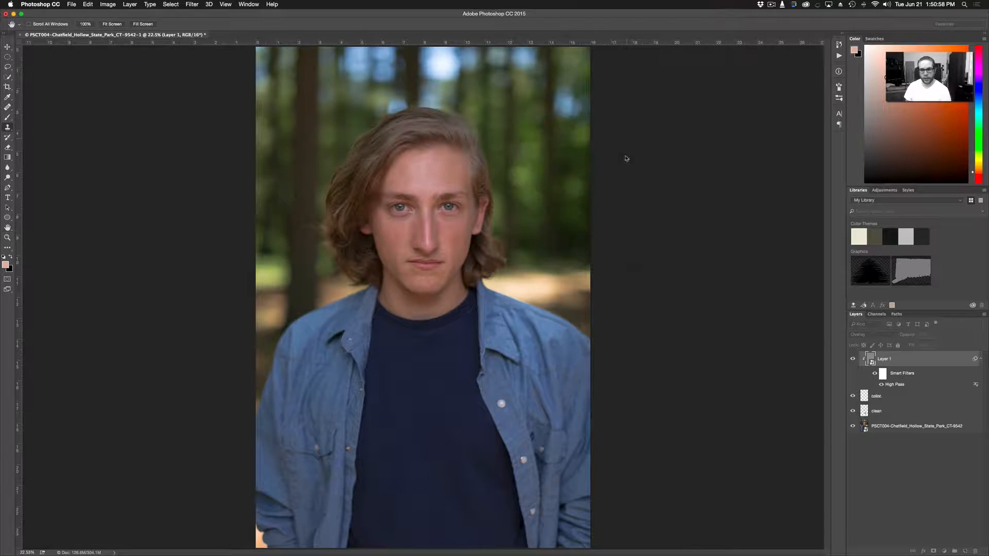
key(s)
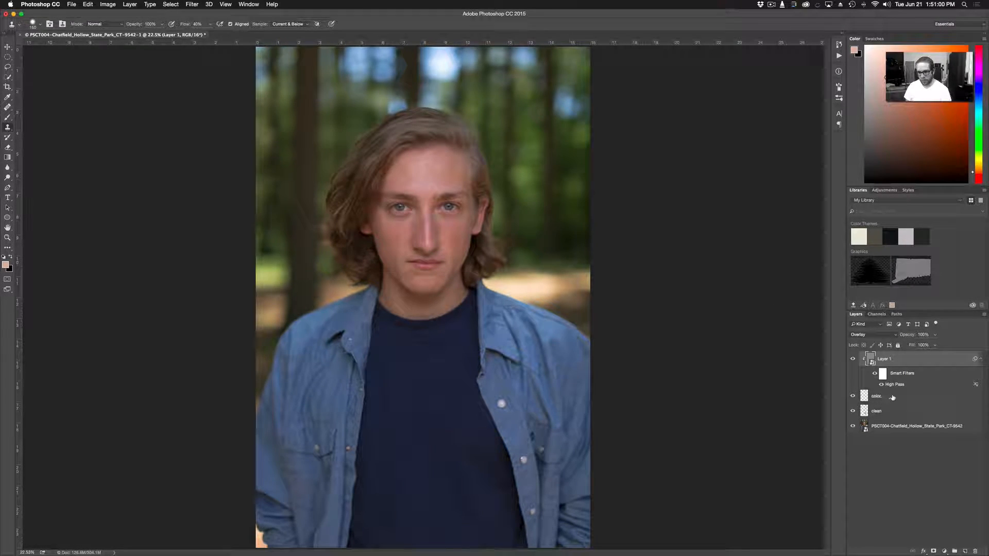
Set the high-pass layer's blend mode to Normal and release it from its clipping mask to expose the grey detail
click(869, 401)
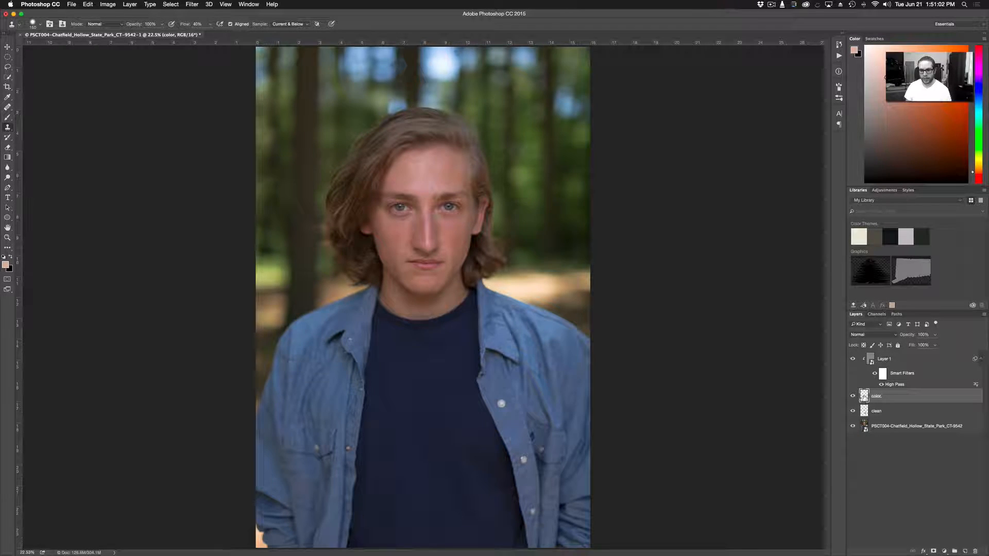
click(865, 358)
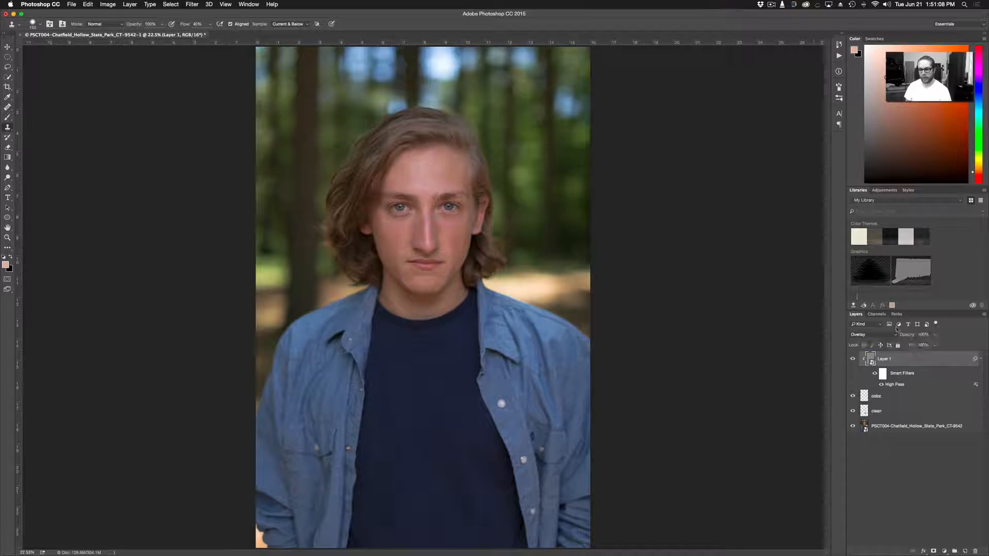
click(880, 338)
click(863, 253)
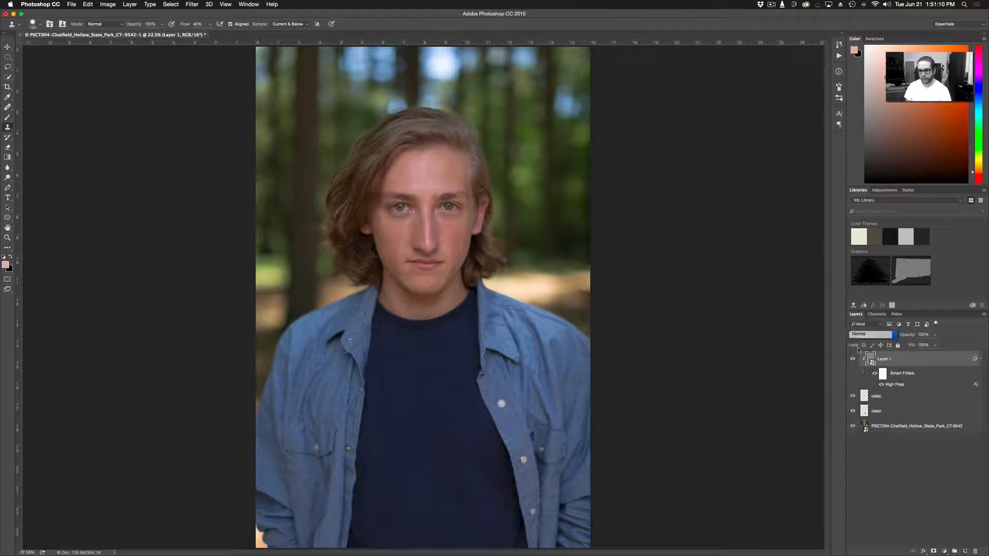
key(alt+super+g)
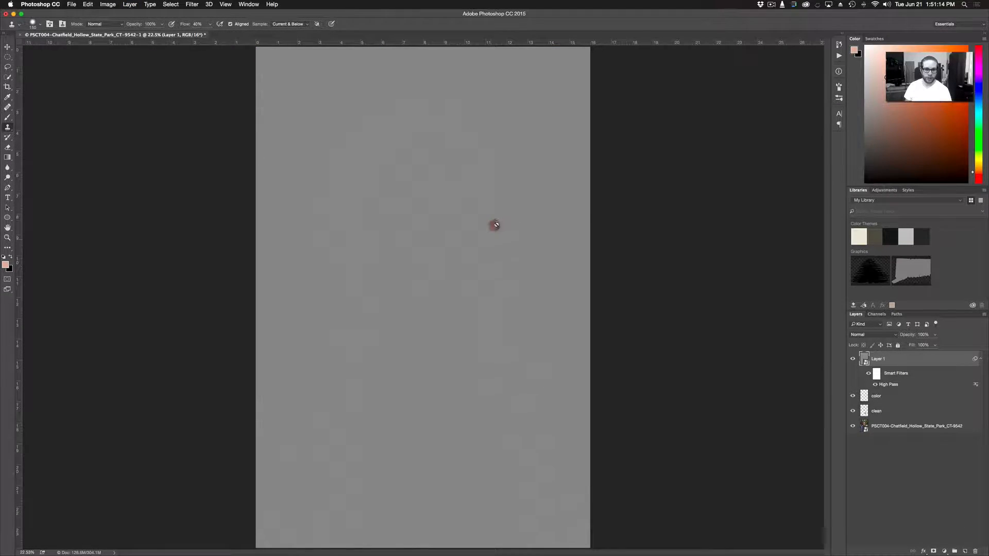
Examine the high-pass detail around the eyes, mouth and hair at 100% zoom
key(super+equal)
key(super+equal)
key(super+equal)
key(super+equal)
key(super+equal)
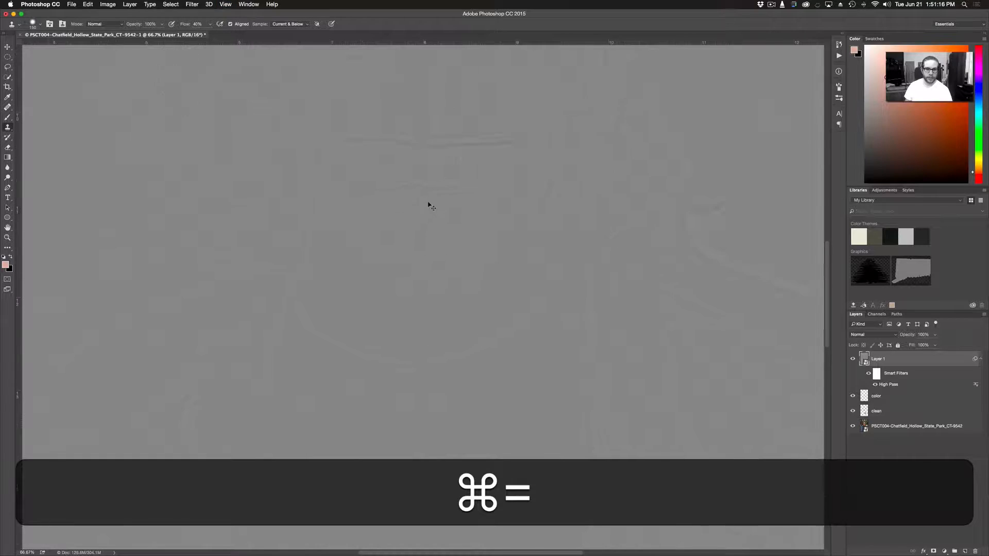
drag(443, 146, 456, 382)
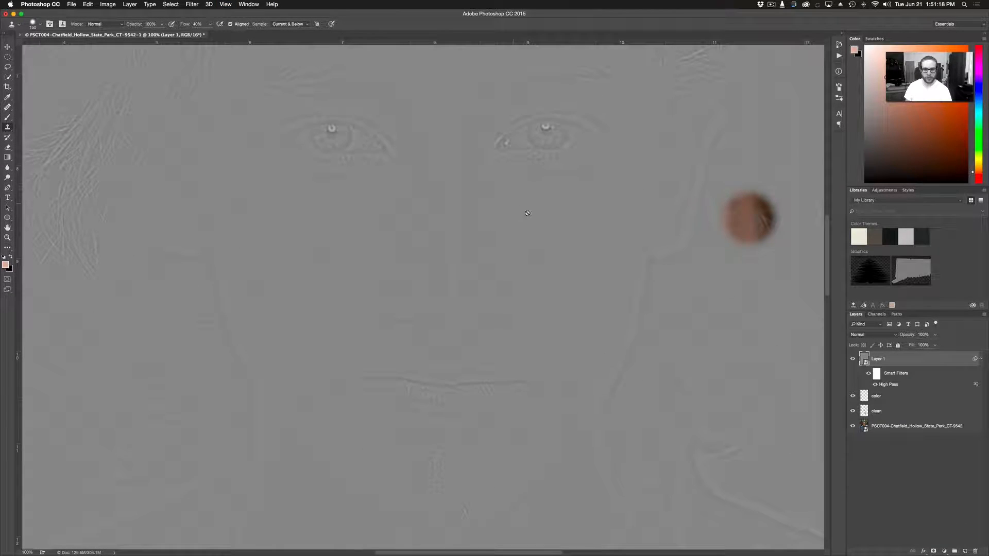
drag(371, 183, 369, 261)
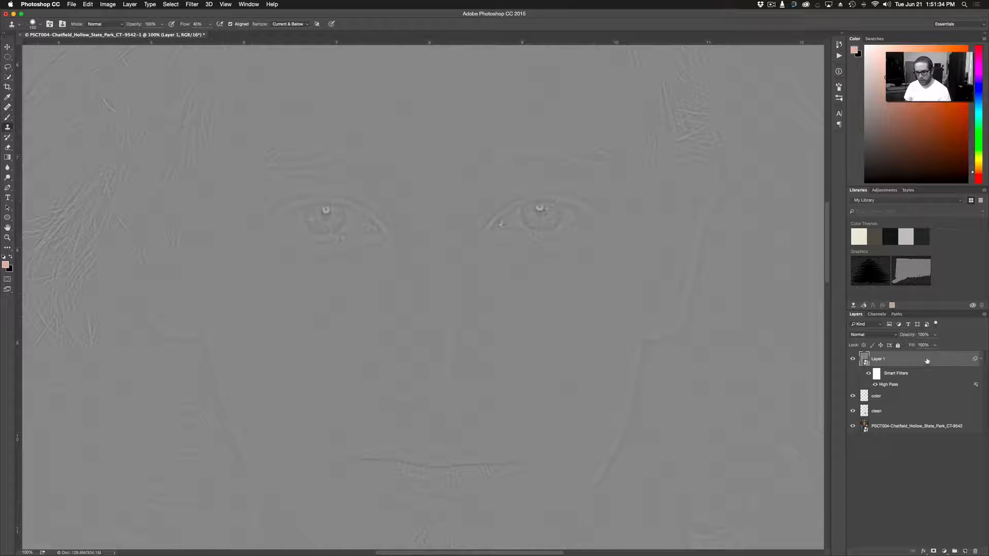
Clip the high-pass layer back to the "color" layer, collapse its smart filter list and return its blend mode to Overlay
key(alt+super)
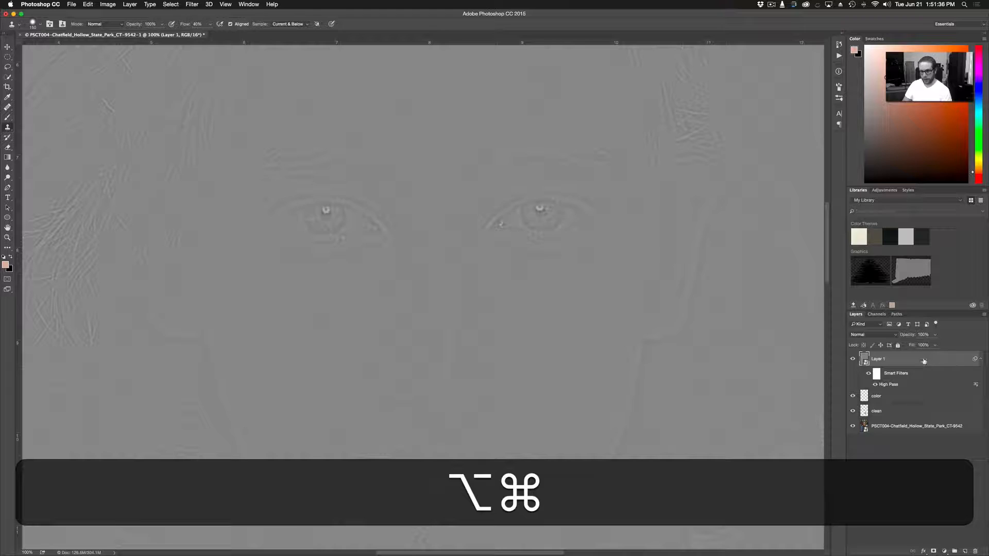
key(alt+super+g)
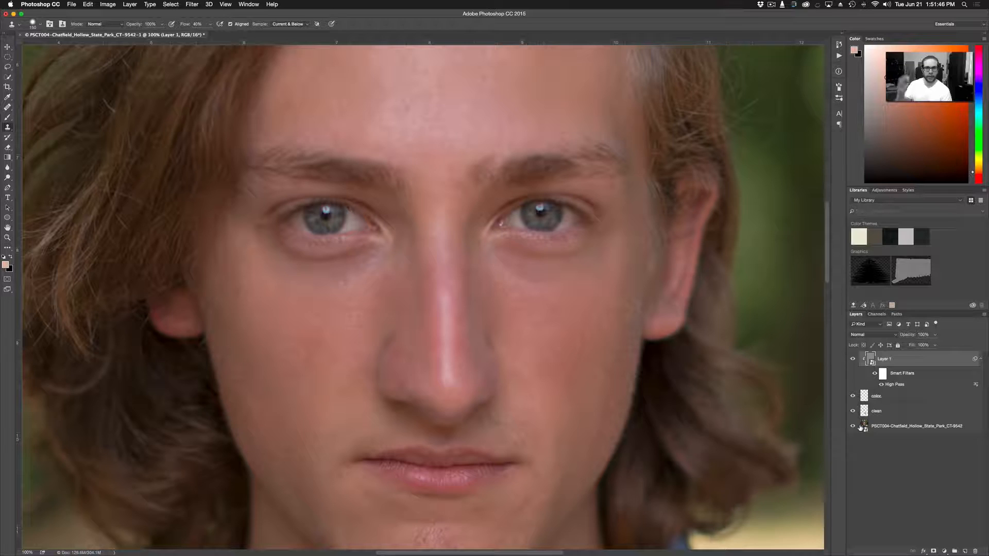
click(904, 397)
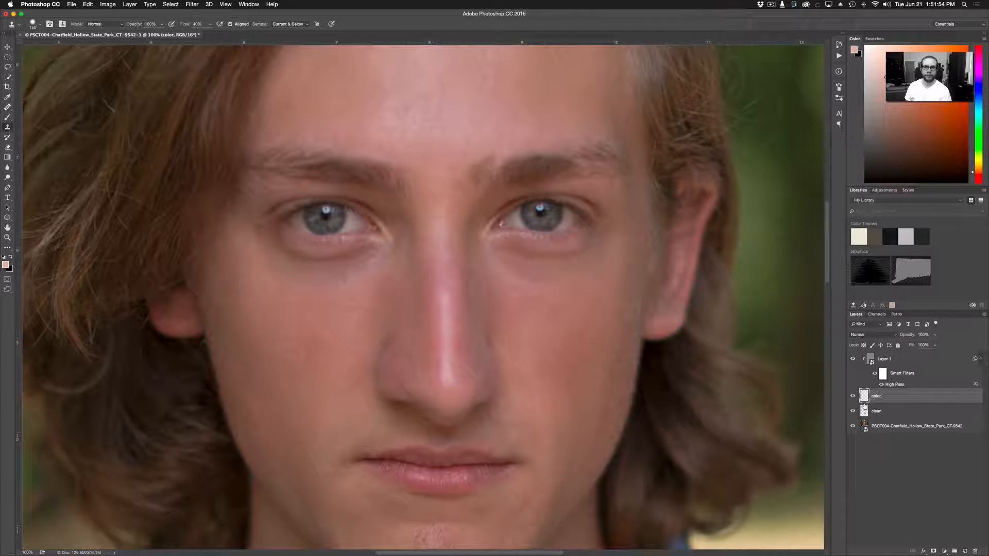
click(980, 359)
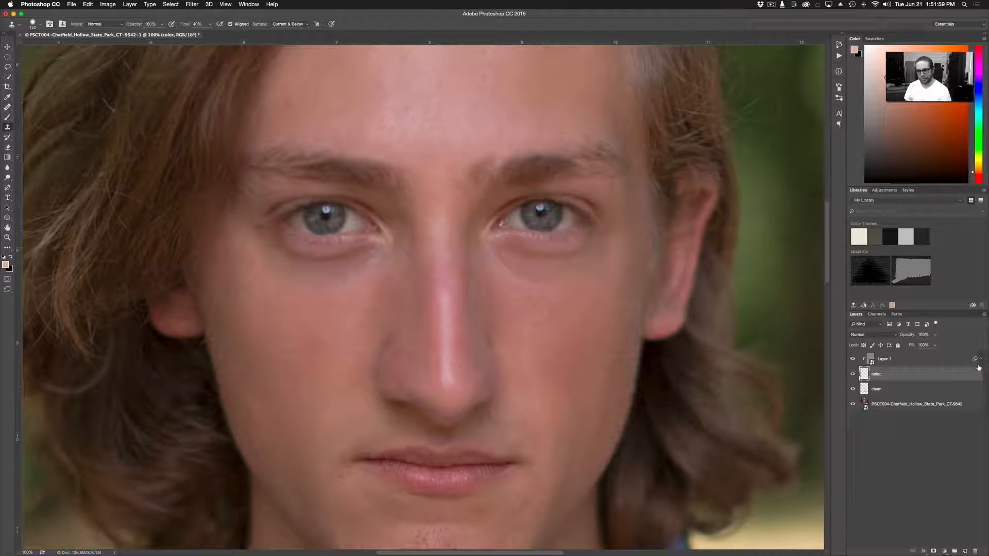
click(917, 360)
click(874, 335)
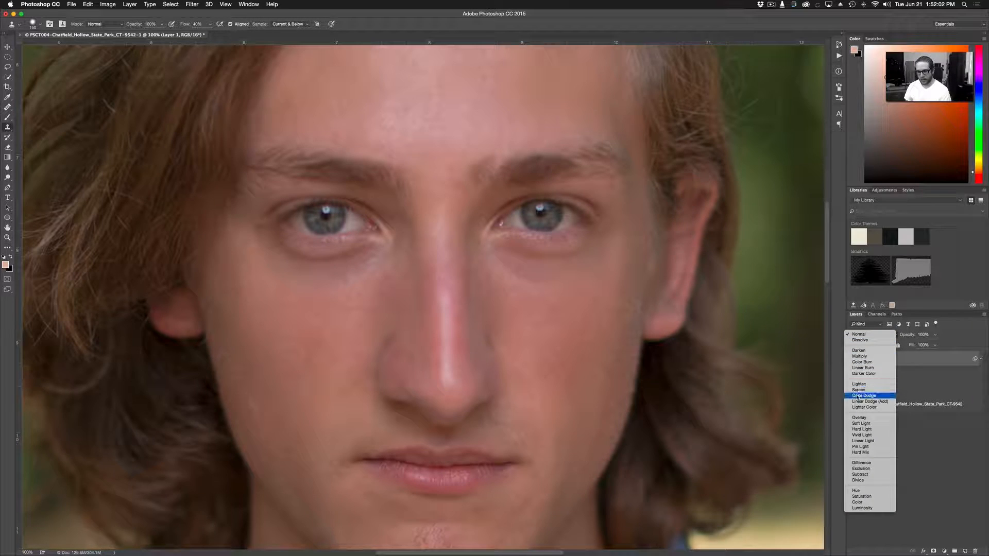
click(860, 418)
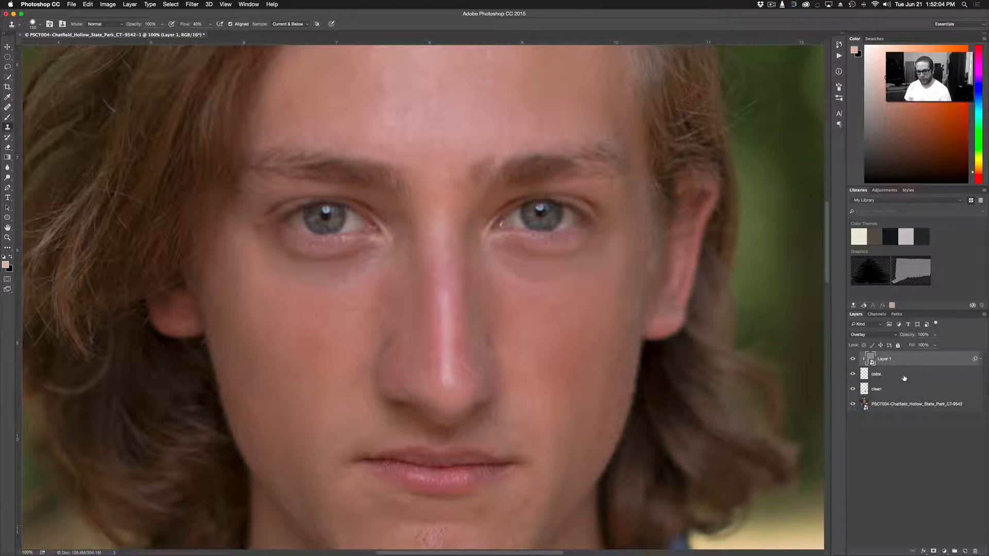
click(905, 375)
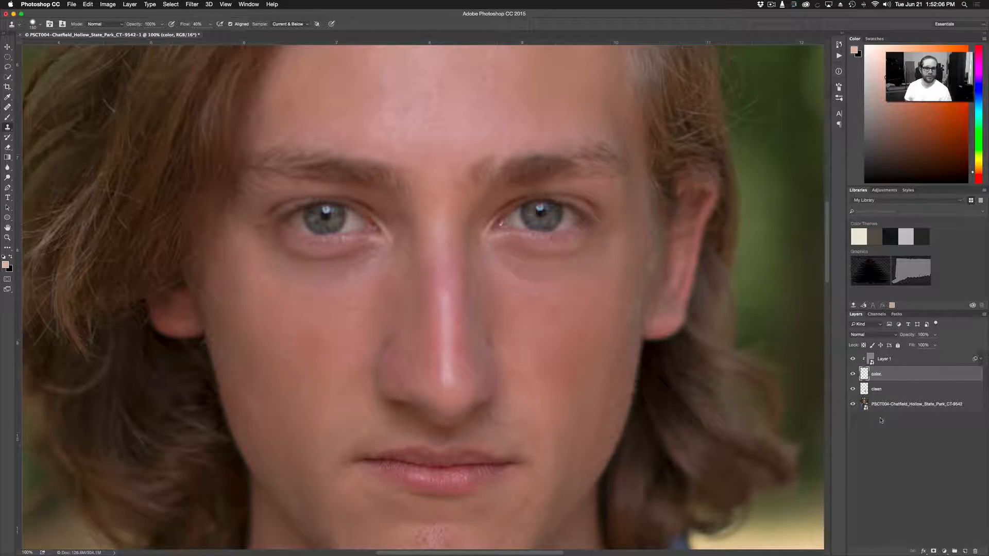
click(887, 360)
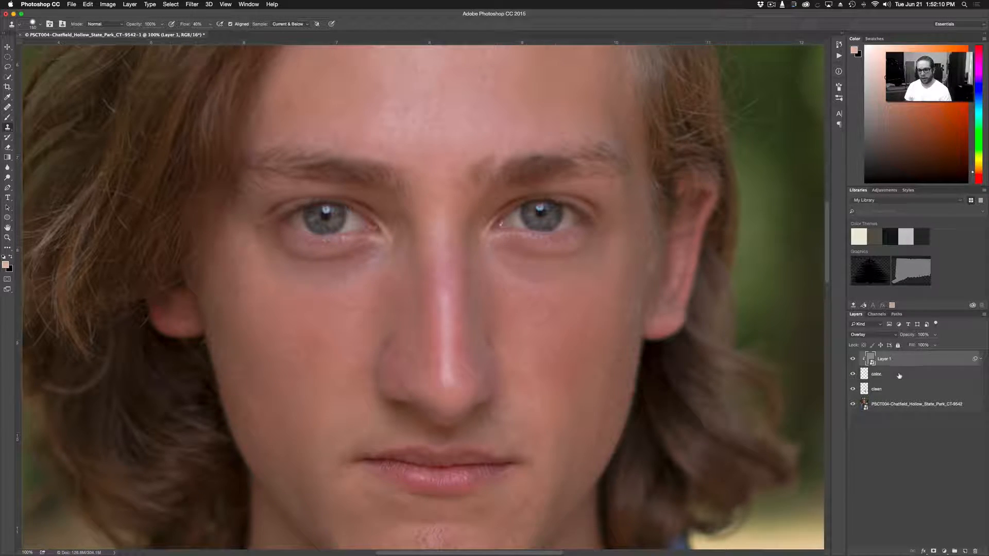
key(super+minus)
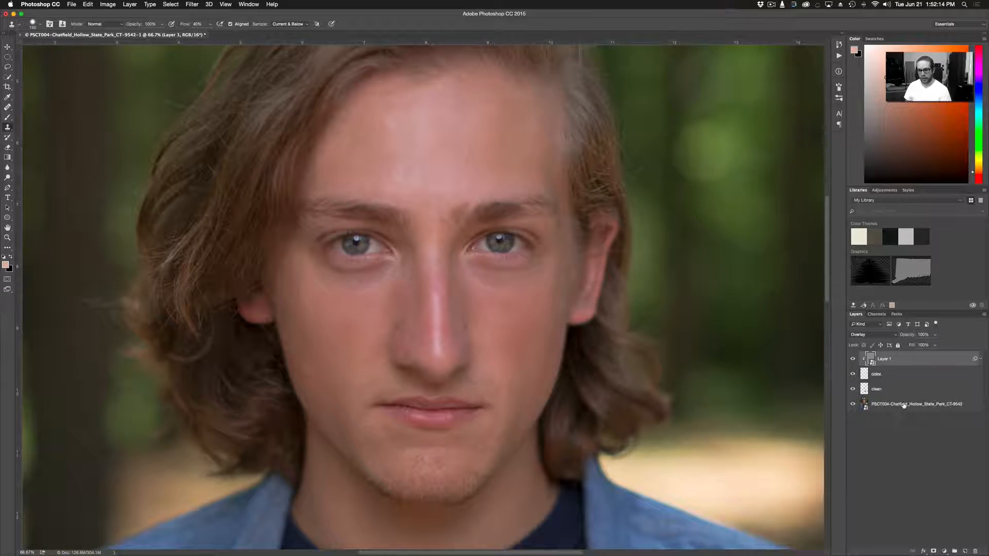
click(864, 406)
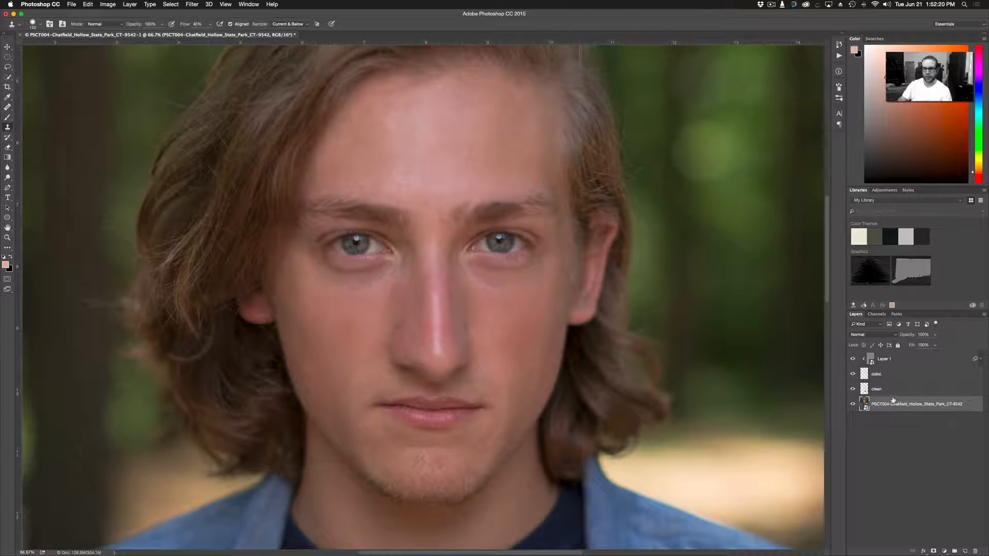
Select the "color" layer and set up a small, soft-edged Brush for painting on the face
click(908, 376)
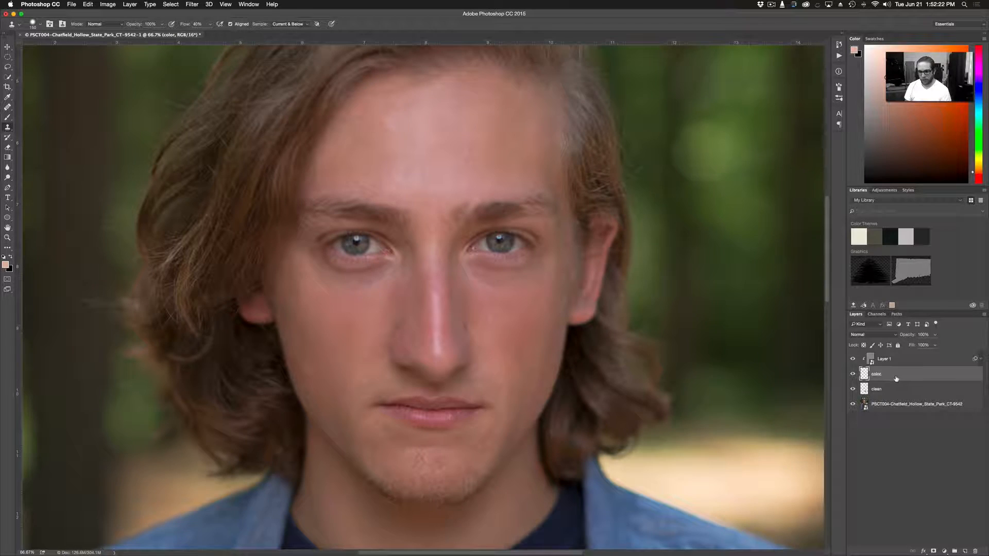
key(super+minus)
key(super+minus)
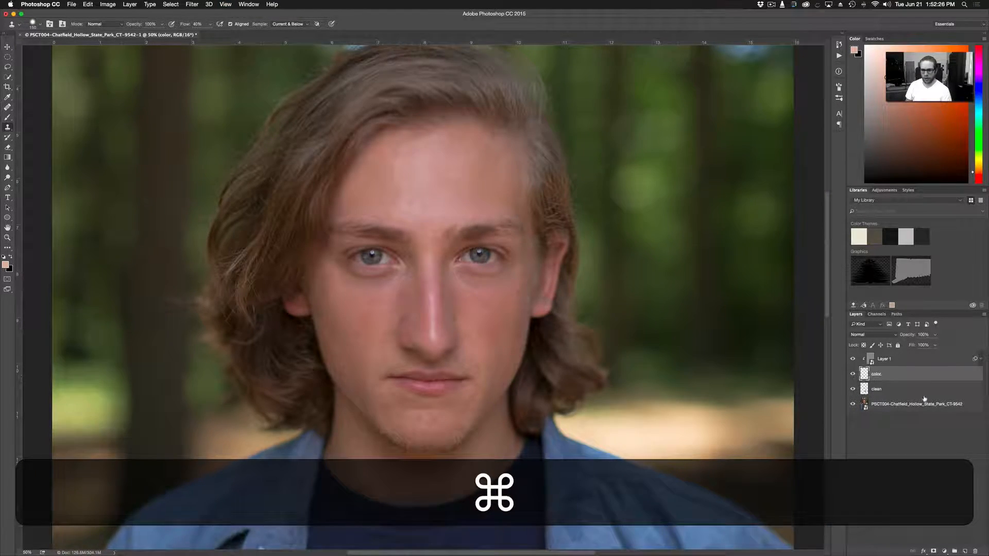
key(b)
key(shift+b)
key(shift+bracketleft)
key(bracketleft)
key(bracketleft)
key(bracketleft)
key(bracketleft)
key(bracketleft)
key(bracketleft)
key(bracketleft)
key(bracketleft)
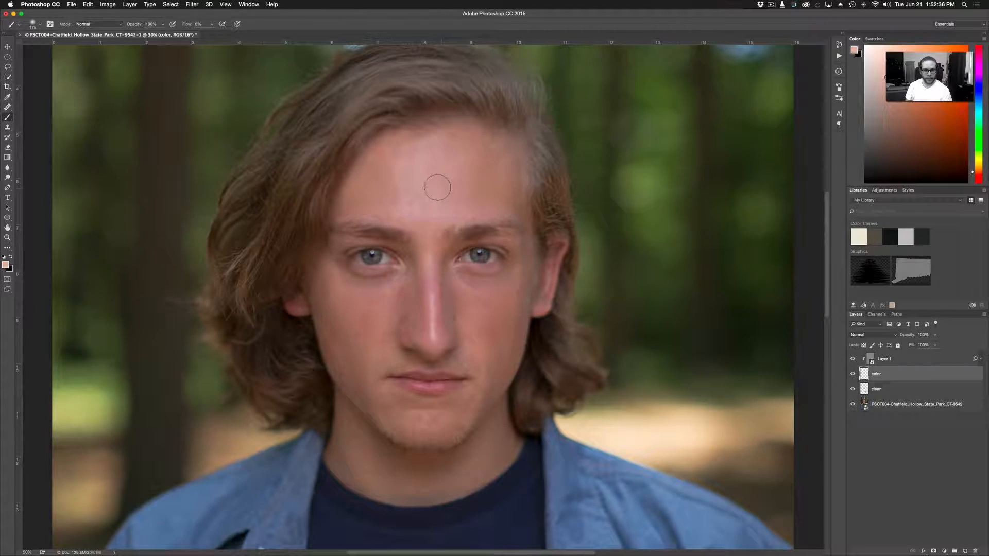
key(bracketleft)
key(bracketleft)
key(bracketleft)
key(bracketleft)
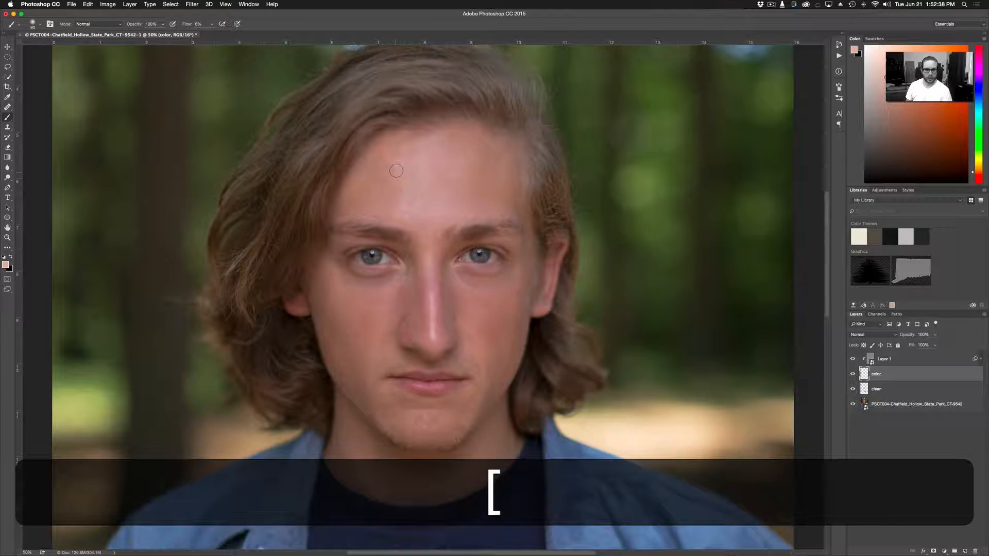
Add a new layer above the high-pass layer and set the foreground colour to bright magenta
click(937, 362)
key(shift+super+n)
key(shift+super+Return)
key(b)
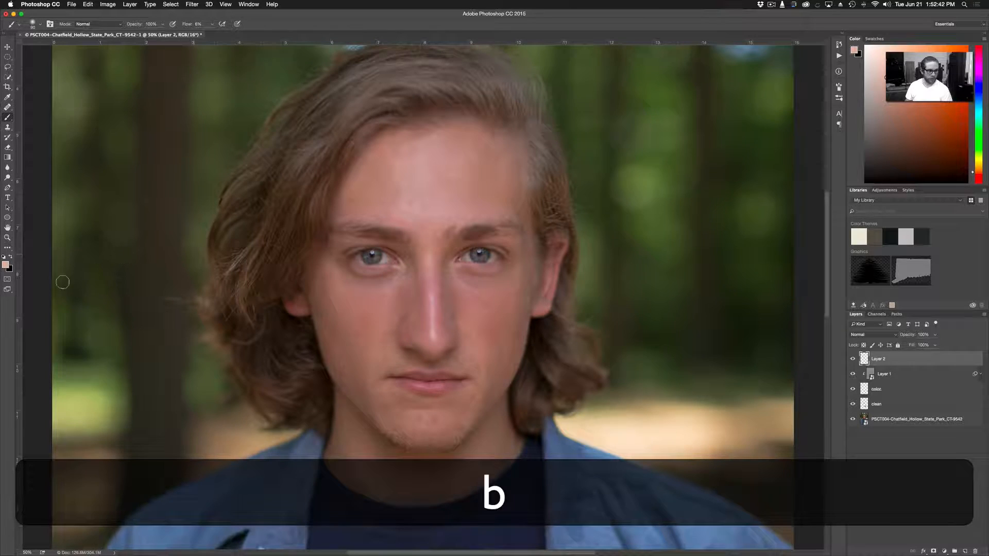
click(5, 265)
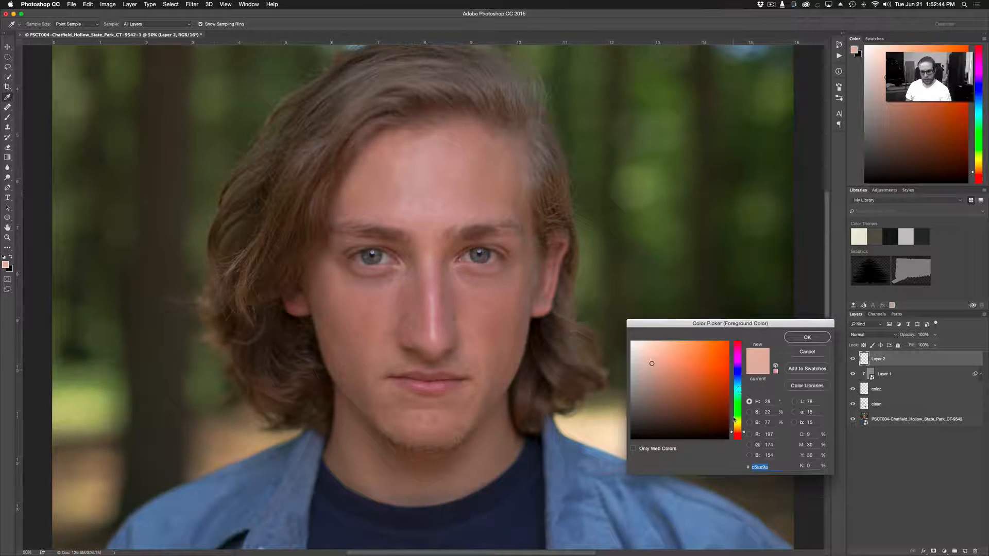
drag(739, 364, 726, 337)
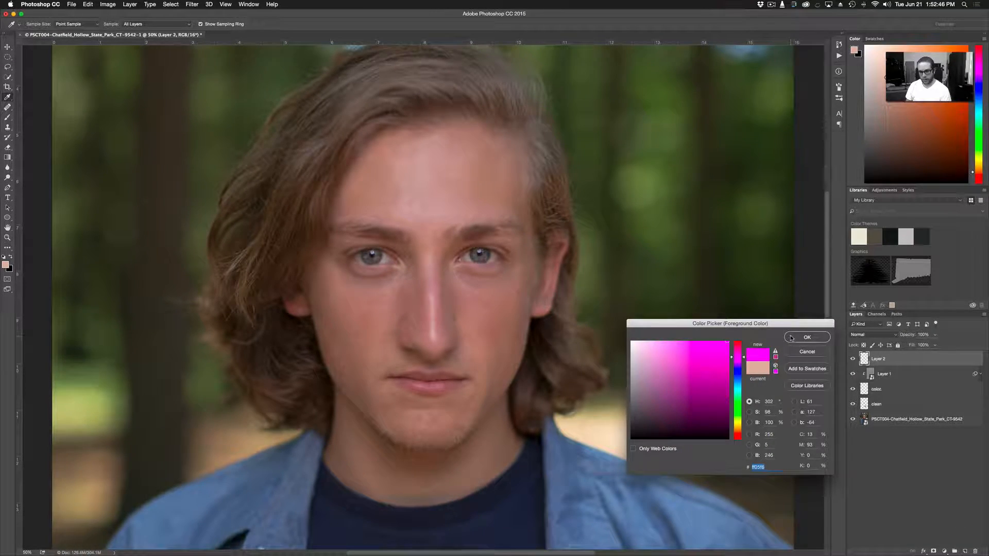
click(807, 337)
Outline the uneven forehead strip and both under-eye areas in magenta with a very small, harder brush
key(shift+bracketright)
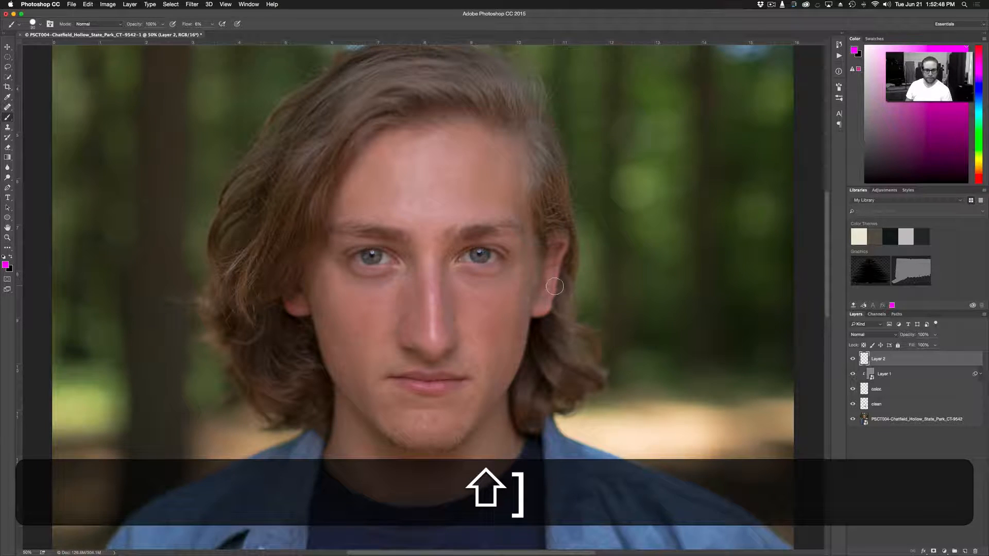
key(bracketleft)
key(bracketleft)
key(bracketleft)
key(bracketleft)
key(bracketleft)
key(bracketleft)
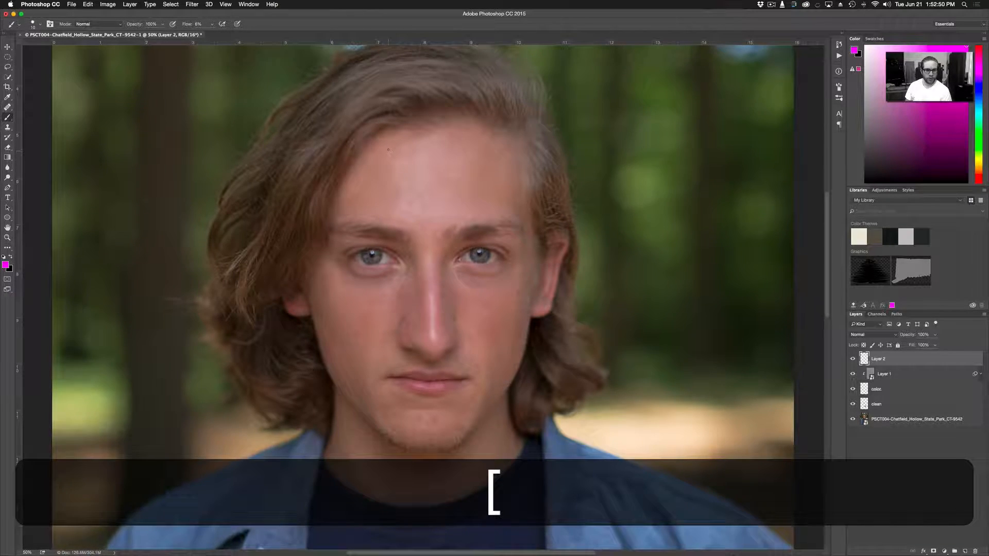
mouse_move(381, 147)
mouse_down()
mouse_move(381, 196)
mouse_move(403, 225)
mouse_up()
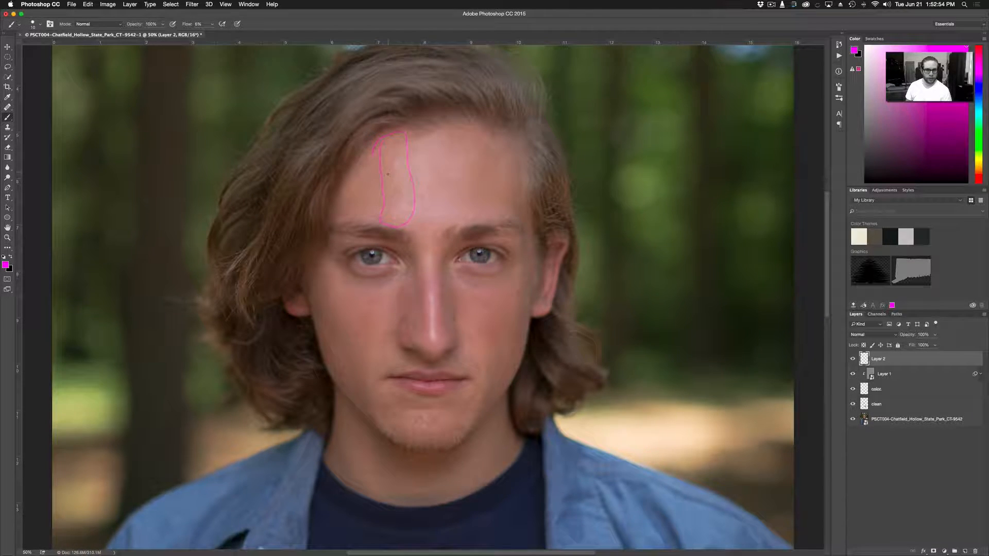
mouse_move(486, 268)
mouse_down()
mouse_move(497, 292)
mouse_move(451, 268)
mouse_up()
drag(374, 269, 395, 294)
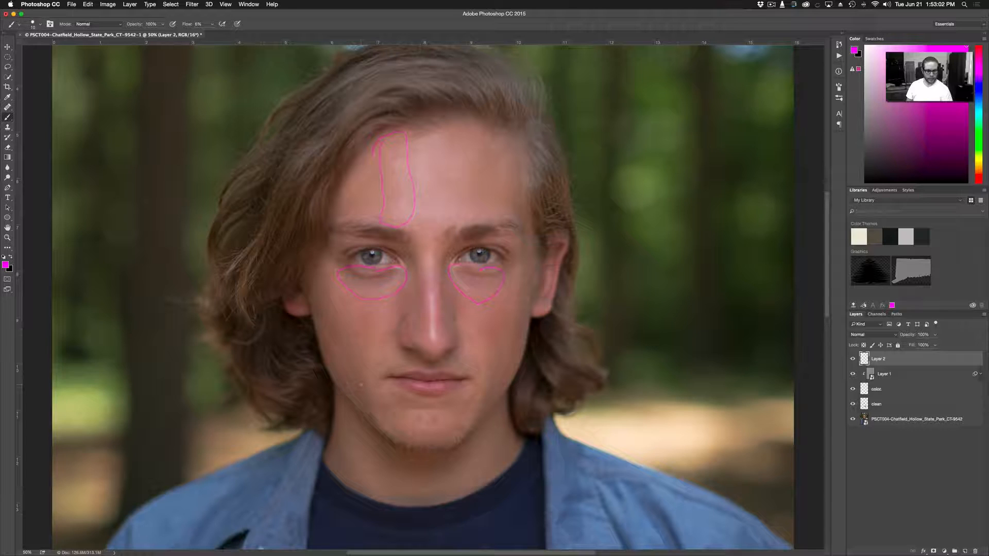
Outline the transitions beside the mouth, on the other side of the forehead and along the nose bridge in magenta
drag(396, 435, 359, 365)
mouse_move(499, 384)
mouse_down()
mouse_move(488, 352)
mouse_move(470, 364)
mouse_up()
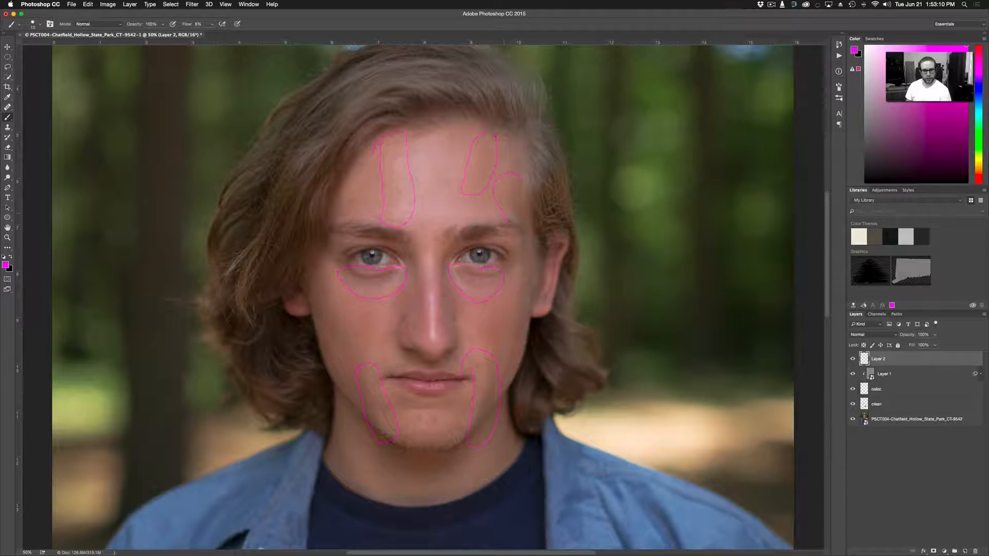
key(space)
drag(414, 456, 457, 468)
drag(430, 267, 429, 296)
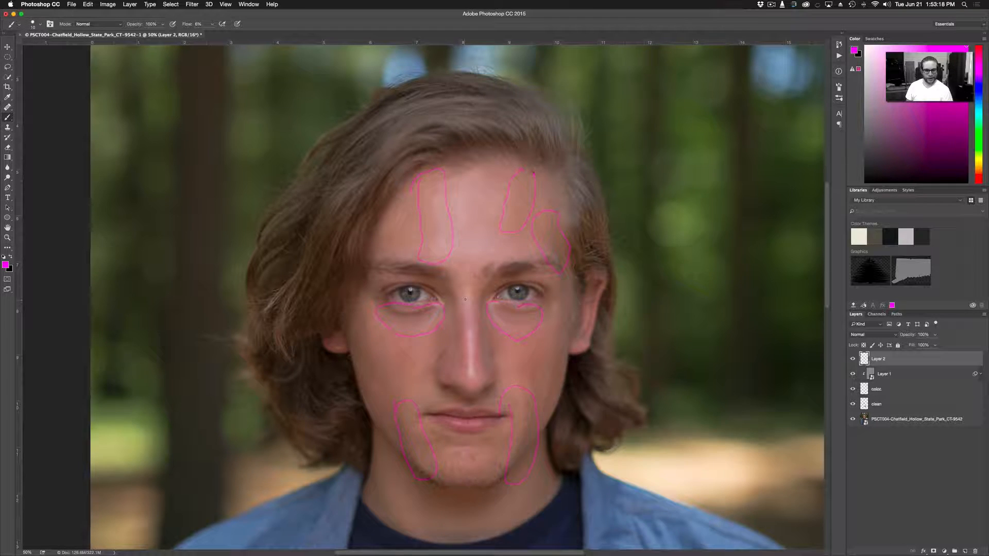
drag(476, 346, 463, 305)
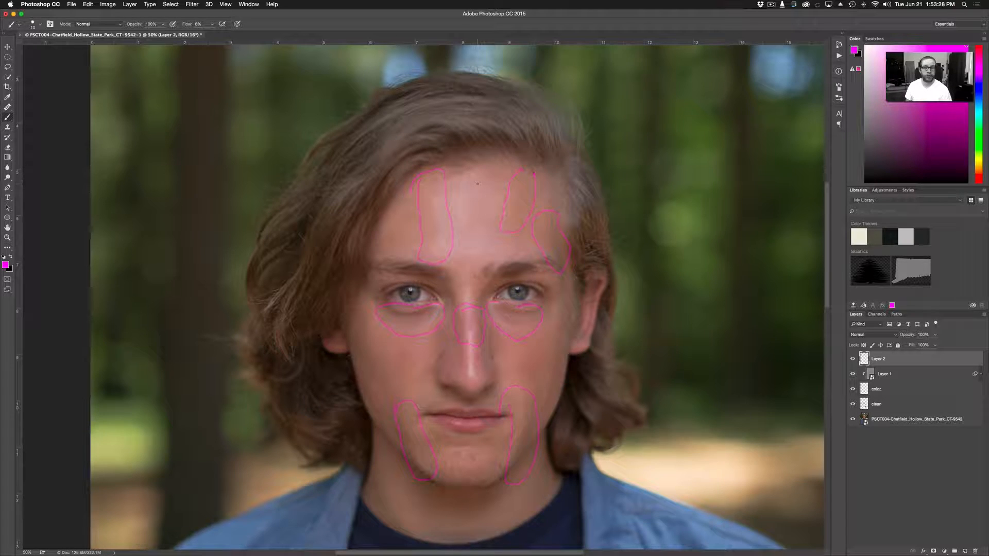
Delete the magenta markup layer and reselect the "color" layer
key(v)
key(BackSpace)
click(905, 374)
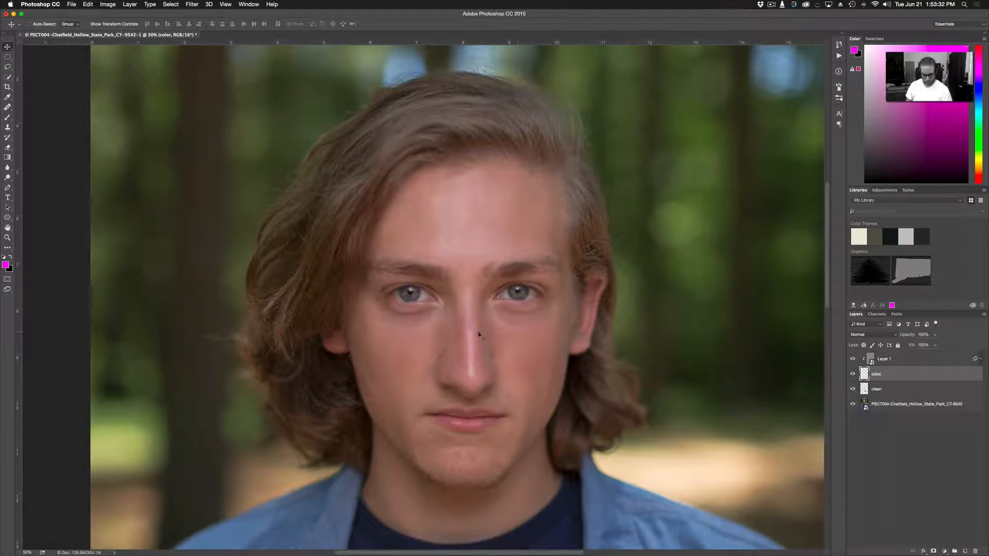
Set up a soft, medium-sized Brush and sample a skin tone from the upper forehead as the foreground colour
key(b)
key(bracketright)
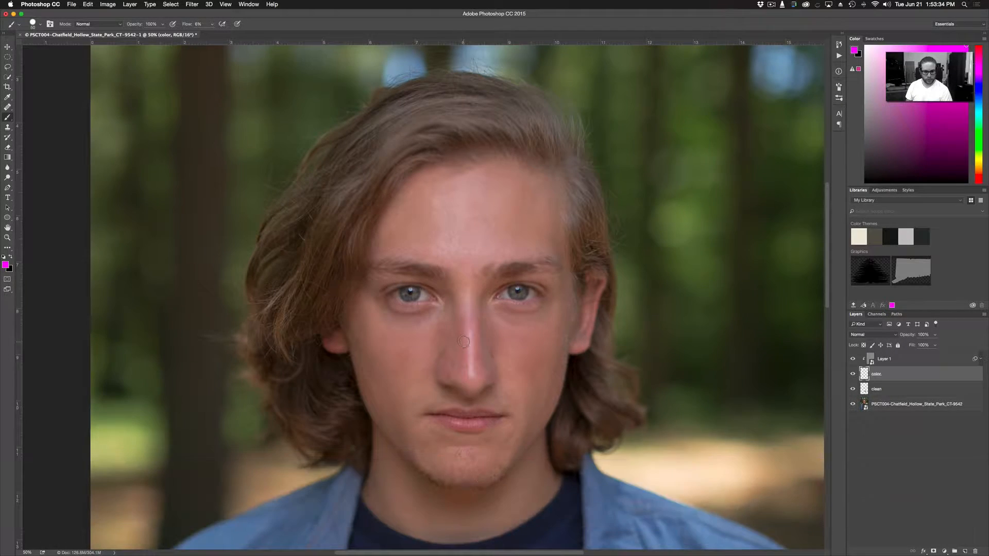
key(shift+bracketleft)
key(shift+bracketleft)
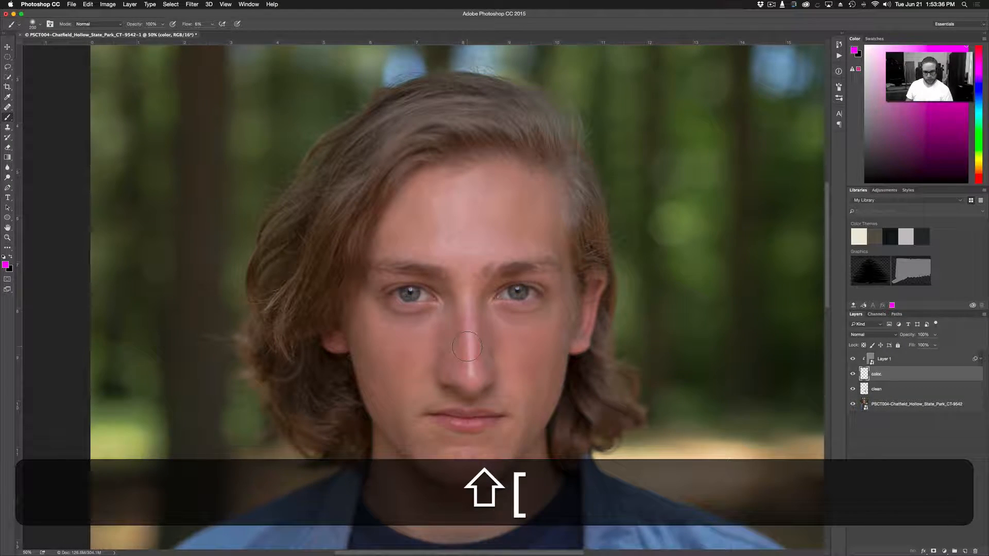
key(shift+bracketright)
key(bracketright)
key(bracketright)
key(bracketright)
key(bracketleft)
key(bracketleft)
key(bracketleft)
key(bracketleft)
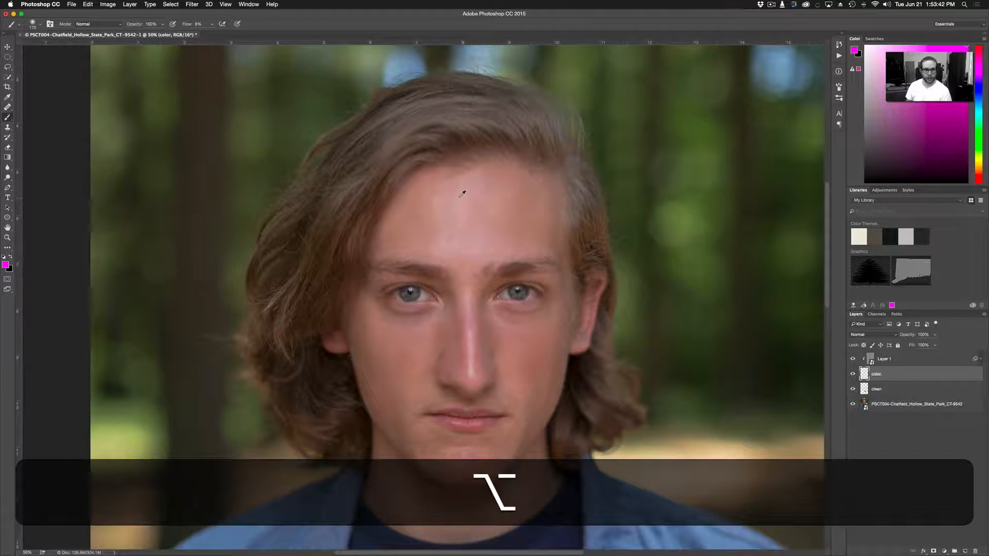
alt+click(462, 193)
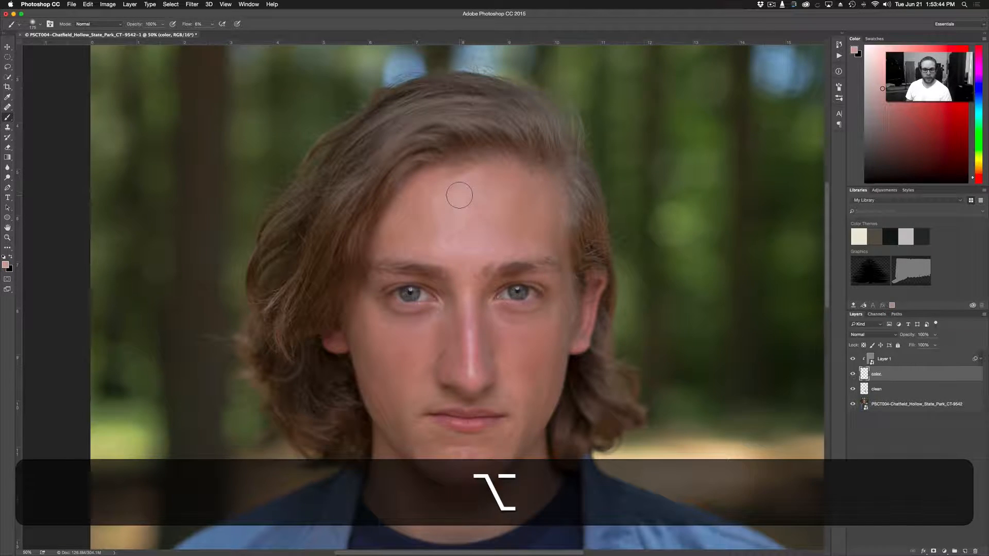
Blend the central forehead on the "color" layer, repeatedly resampling nearby skin tones and adjusting the brush size
key(bracketright)
key(bracketright)
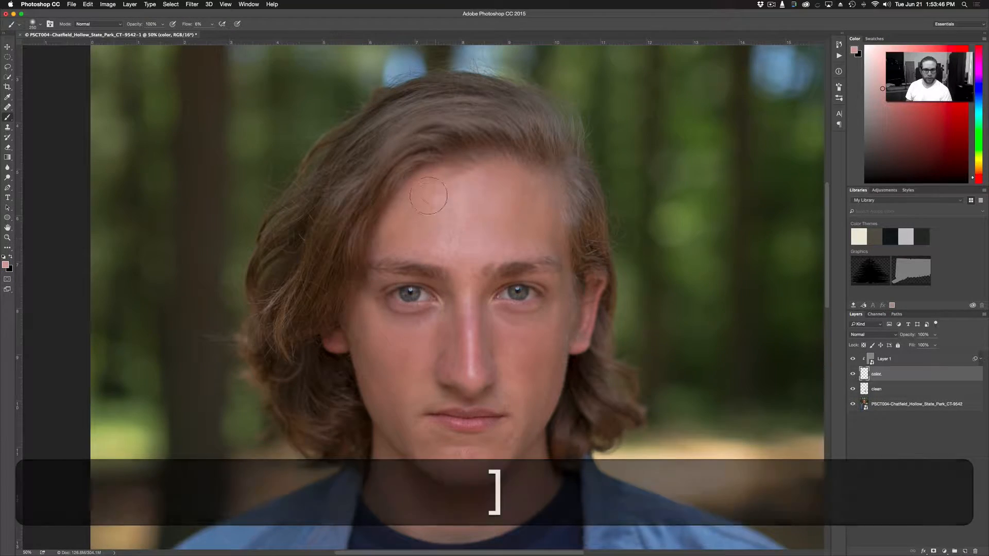
alt+click(458, 203)
key(alt+bracketleft)
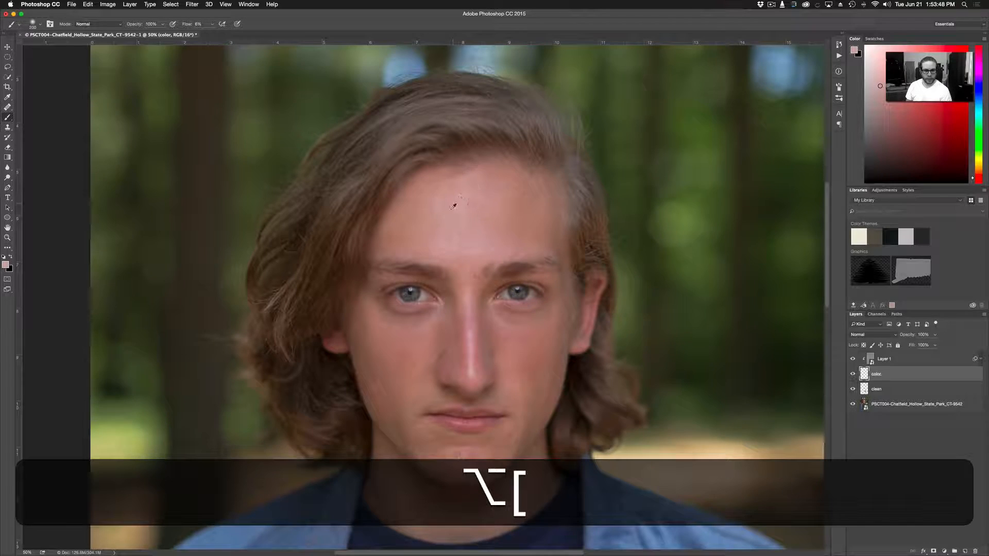
alt+click(461, 200)
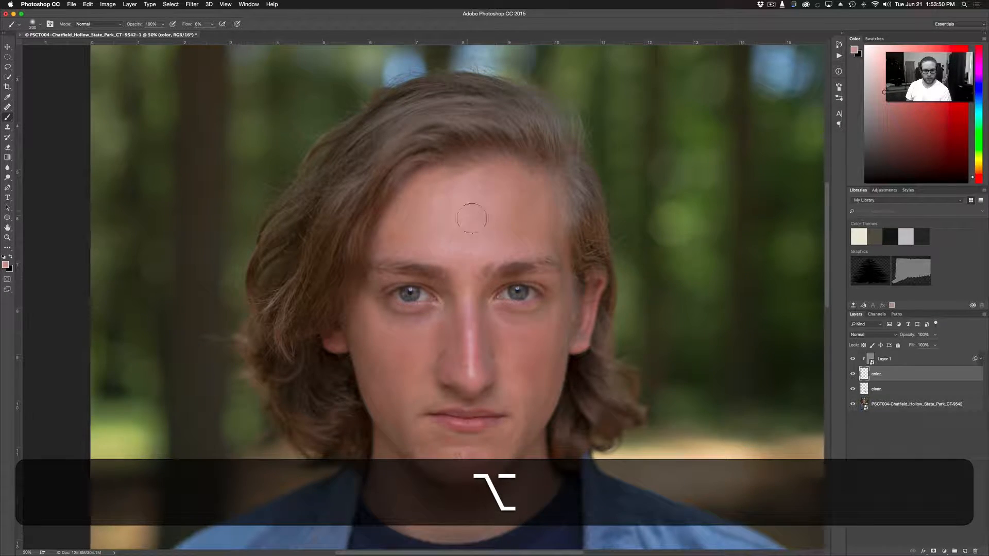
key(bracketleft)
key(alt+bracketleft)
alt+click(444, 207)
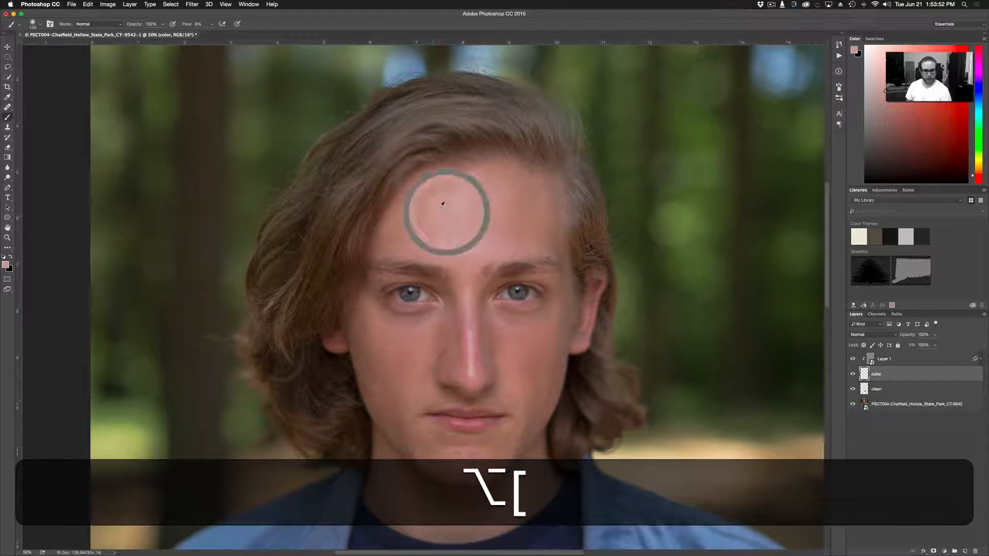
alt+click(458, 206)
alt+click(411, 235)
key(bracketright)
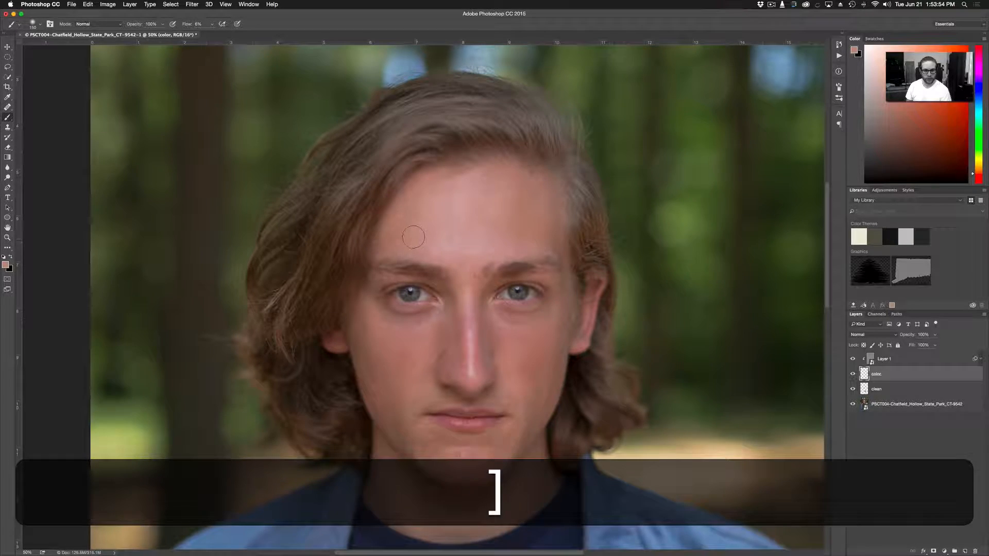
alt+click(474, 200)
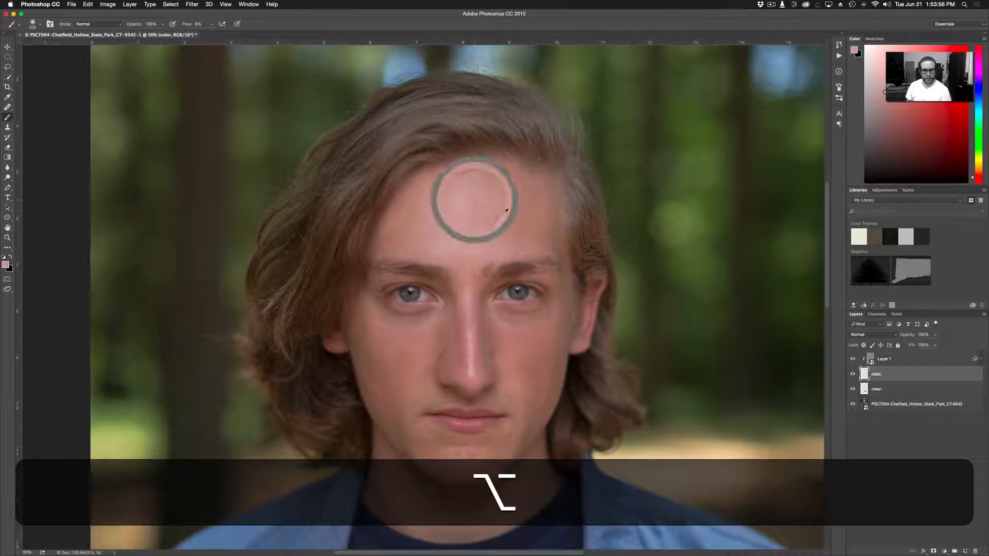
alt+click(489, 192)
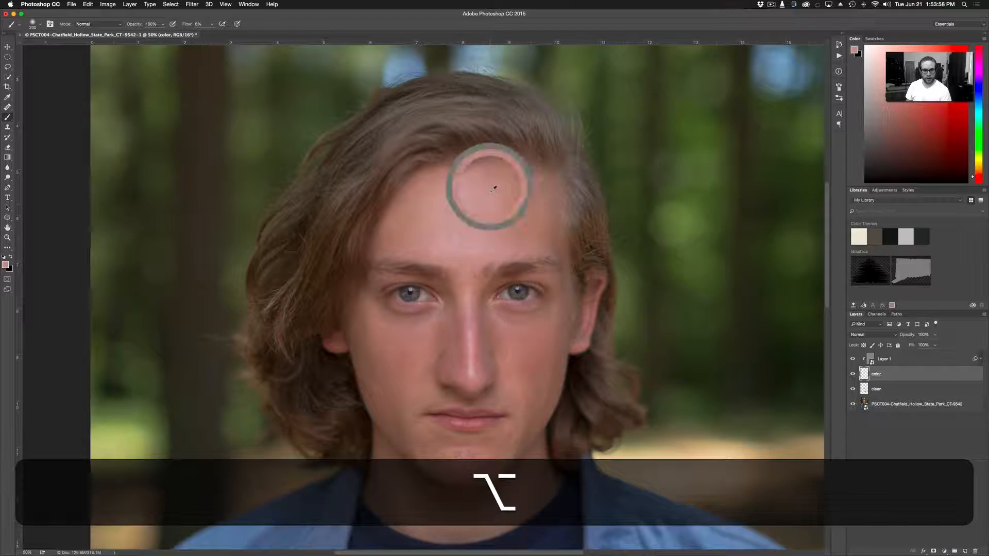
Even out the skin above the inner brow and on the hair-covered side of the forehead with tones sampled there
key(bracketleft)
key(bracketleft)
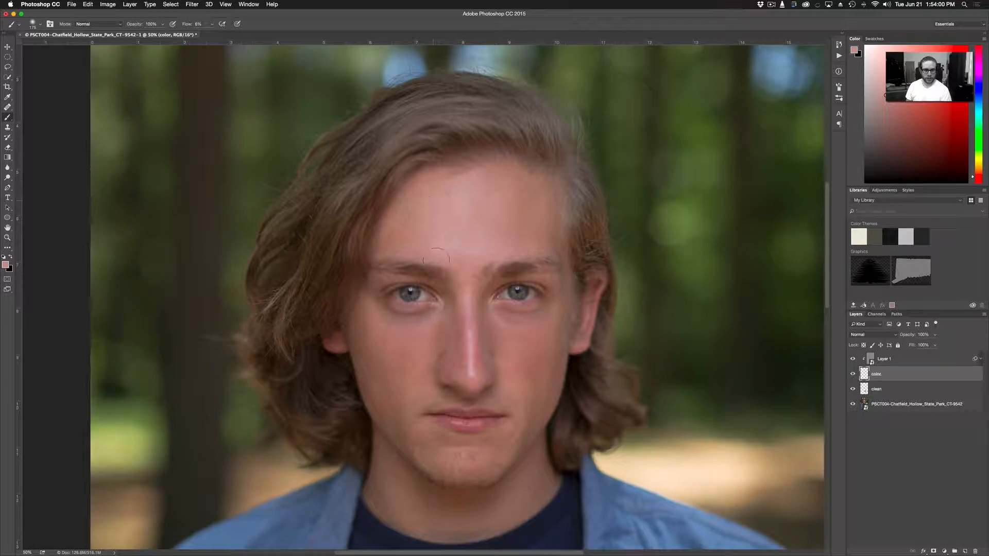
key(bracketright)
key(bracketright)
key(bracketright)
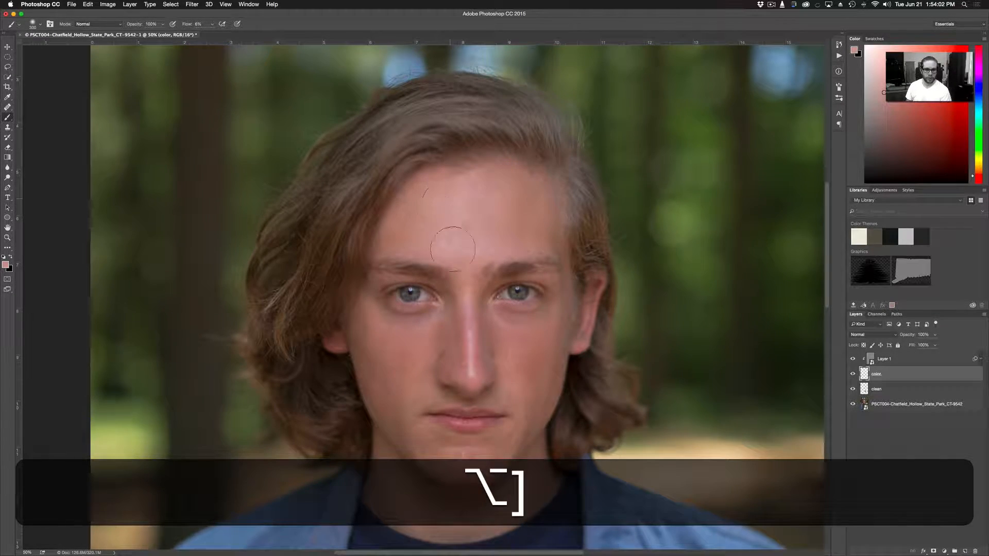
key(bracketleft)
key(bracketleft)
key(bracketleft)
alt+click(410, 233)
key(bracketright)
key(bracketright)
alt+click(407, 231)
alt+click(448, 216)
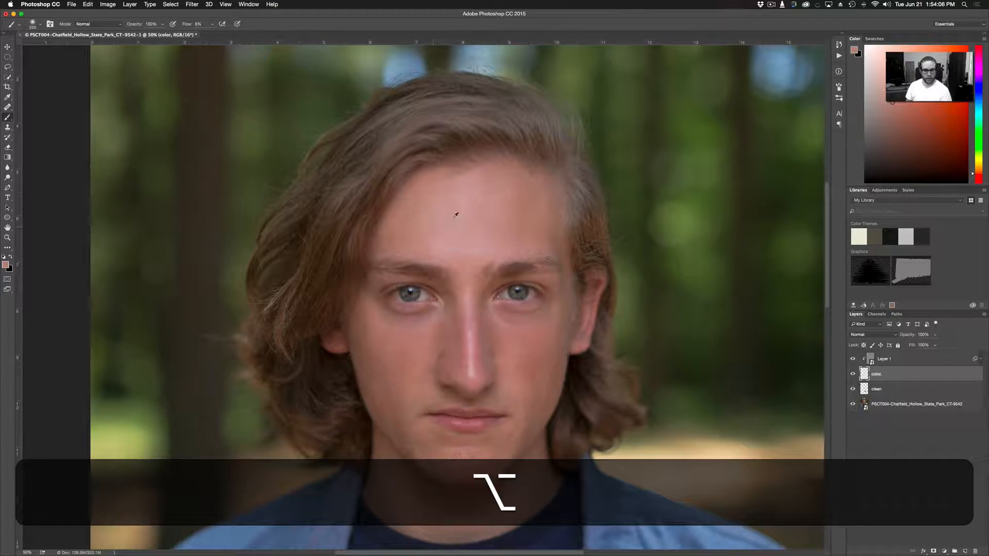
Blend the far side of the forehead toward the temple with sampled skin tones and a smaller brush
alt+click(493, 209)
key(bracketleft)
key(bracketleft)
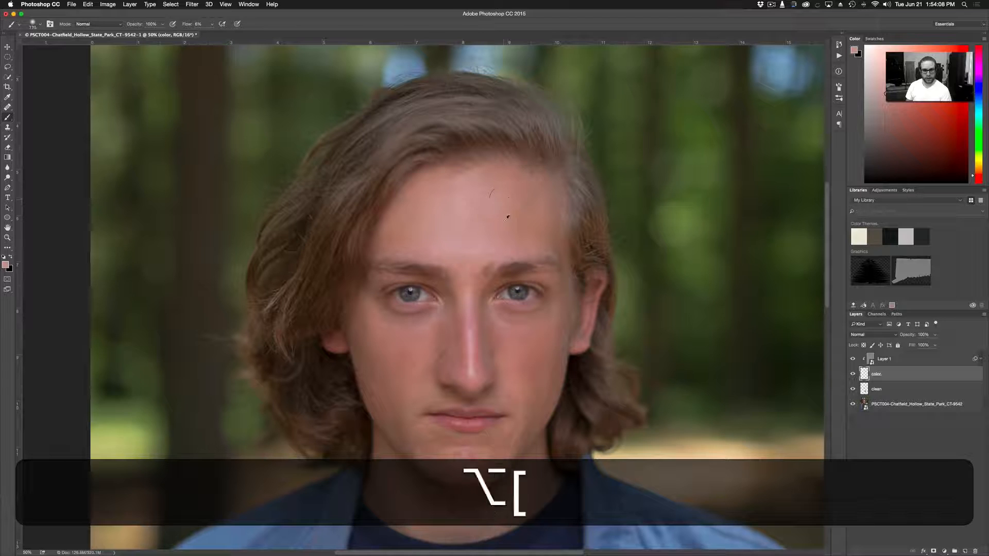
key(bracketleft)
key(bracketleft)
key(bracketleft)
alt+click(530, 229)
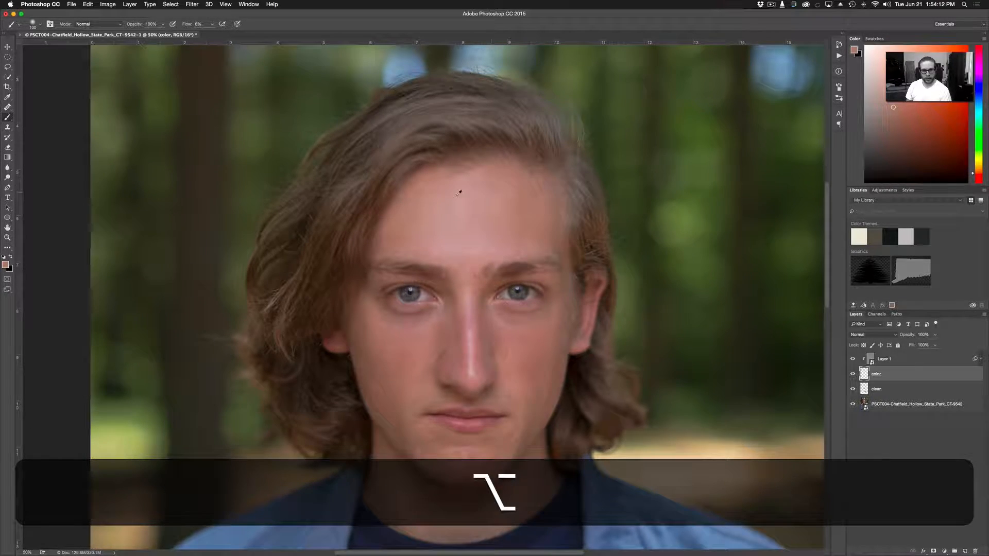
Smooth the under-eye and cheek transition beside the nose on the image-left side, using a small brush and sampled cheek tones
key(bracketleft)
key(bracketleft)
key(bracketleft)
key(bracketleft)
key(bracketleft)
alt+click(424, 342)
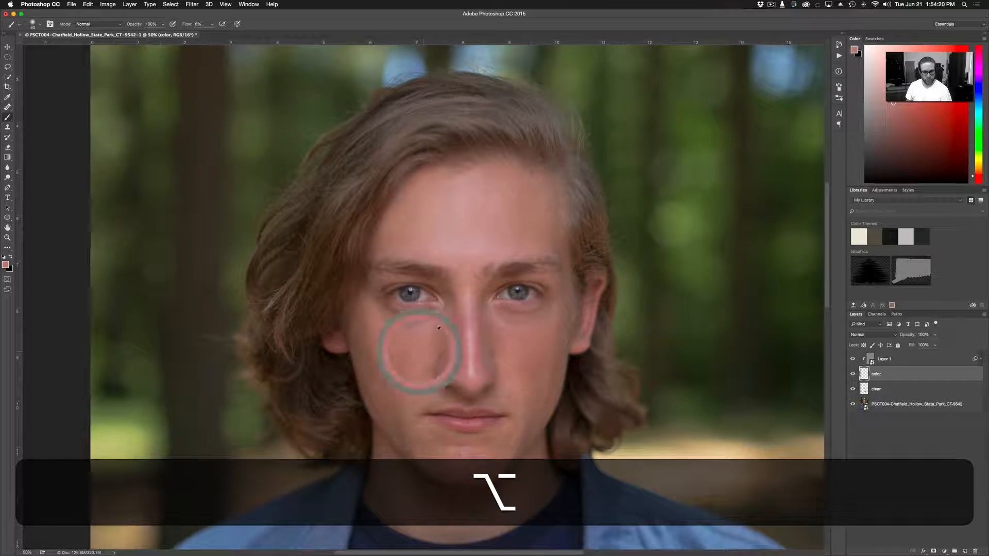
key(bracketright)
key(bracketright)
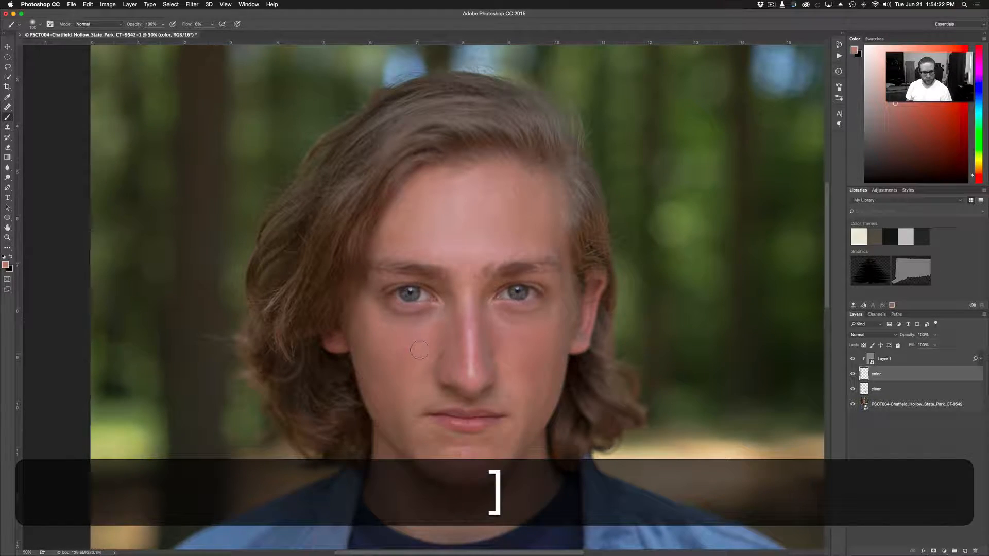
alt+click(425, 358)
alt+click(421, 357)
alt+click(418, 345)
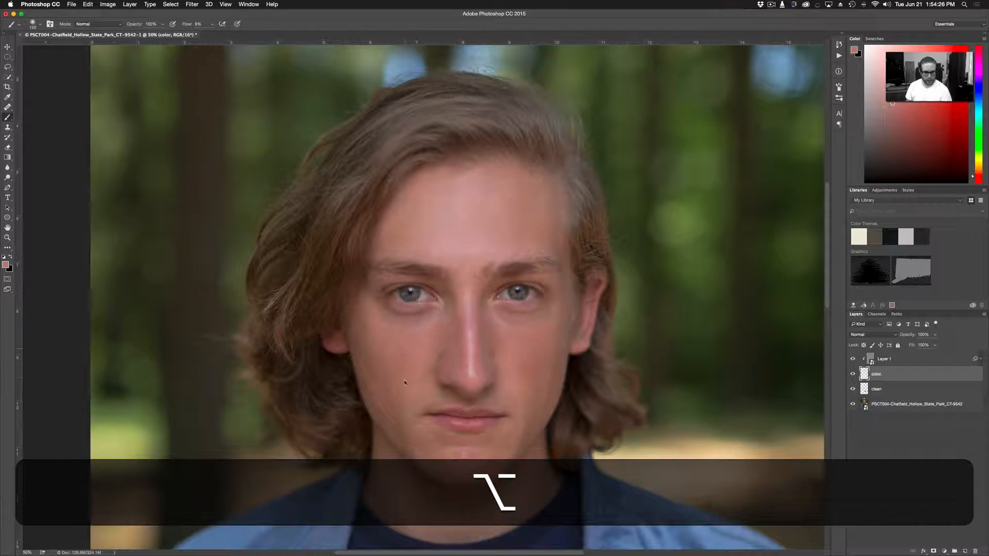
Blend the image-left cheek down to the jawline, resampling skin tones and varying the brush size
alt+click(397, 341)
key(bracketright)
key(bracketright)
alt+click(413, 356)
key(bracketleft)
alt+click(398, 398)
key(bracketleft)
alt+click(379, 403)
Even out the chin below the lower lip with tones sampled there, starting with a larger brush and reducing it
key(bracketright)
key(bracketright)
key(bracketright)
key(bracketright)
alt+click(427, 459)
alt+click(432, 460)
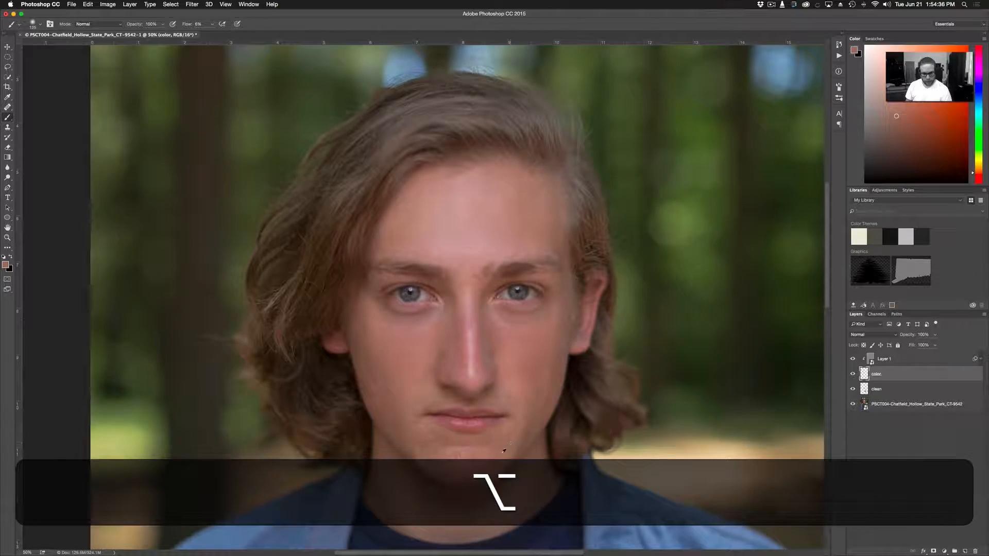
key(bracketleft)
alt+click(482, 443)
Blend the image-right lower cheek beside the mouth down to the chin, resampling skin tones and varying the brush size
alt+click(510, 429)
alt+click(517, 389)
key(bracketright)
key(bracketright)
key(bracketright)
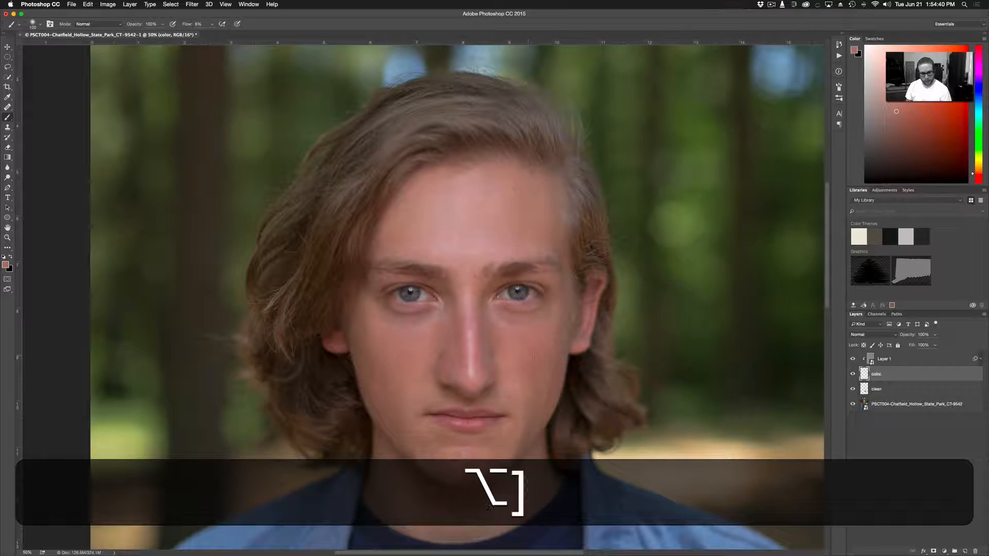
alt+click(531, 377)
key(bracketleft)
key(bracketleft)
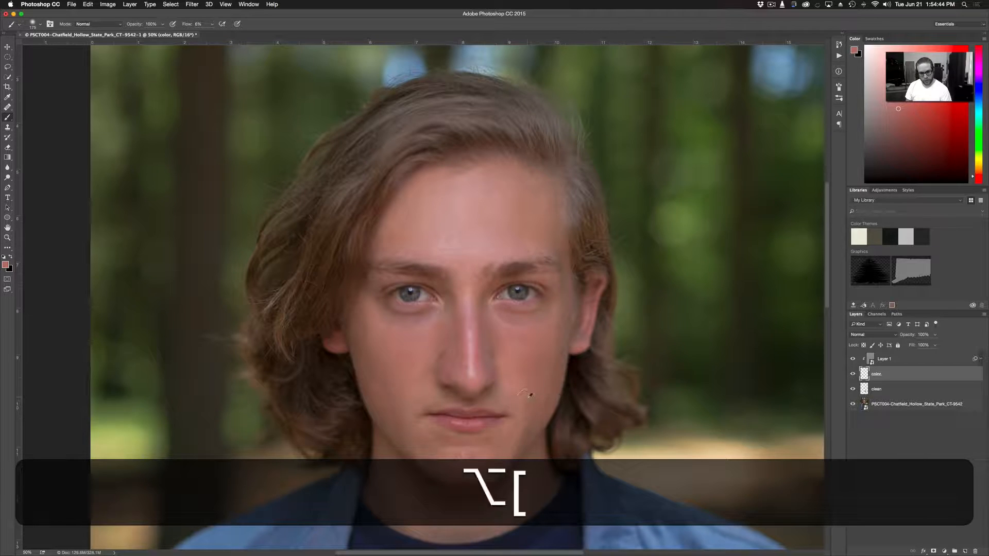
alt+click(517, 402)
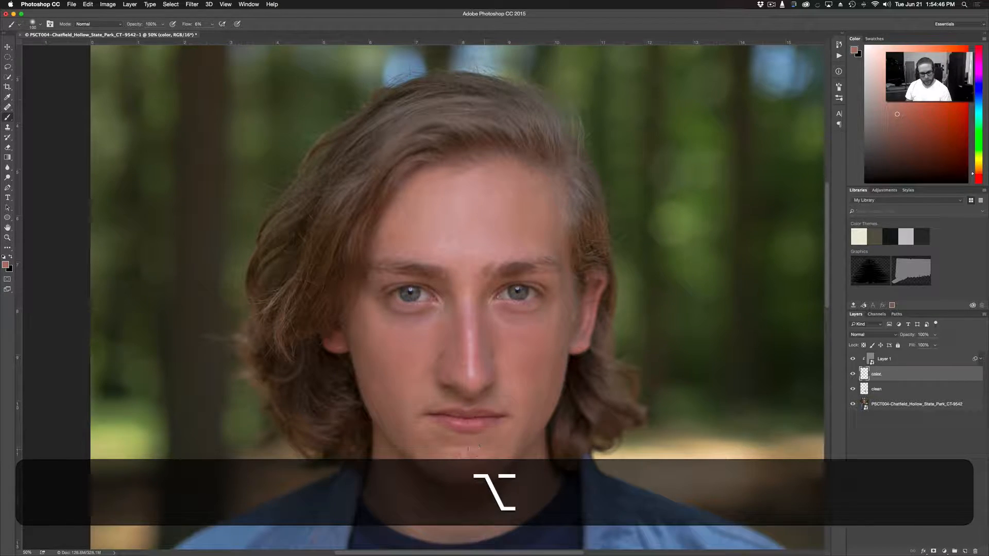
alt+click(489, 454)
Soften the color transitions along the nose bridge down to the tip, using a small brush and tones sampled from the nose
alt+click(464, 300)
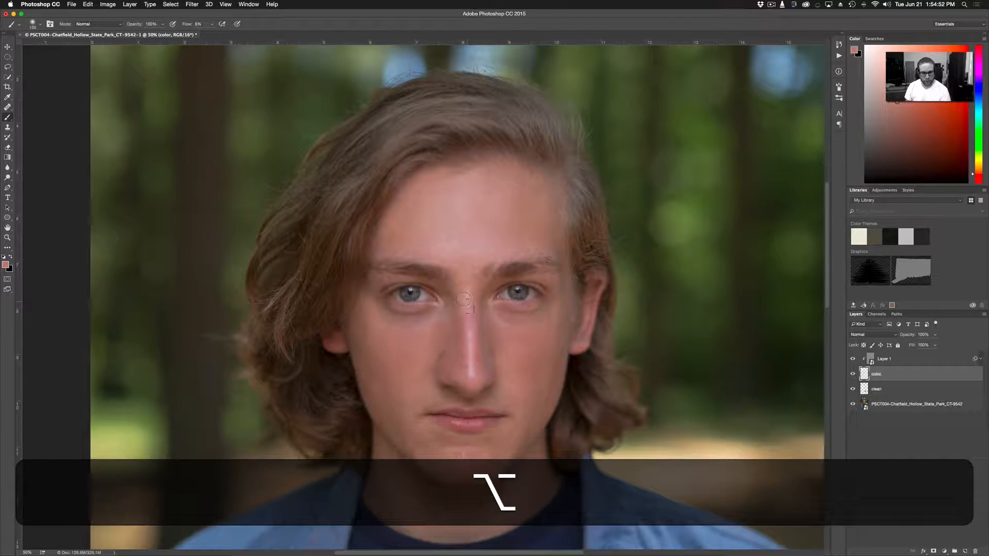
key(bracketleft)
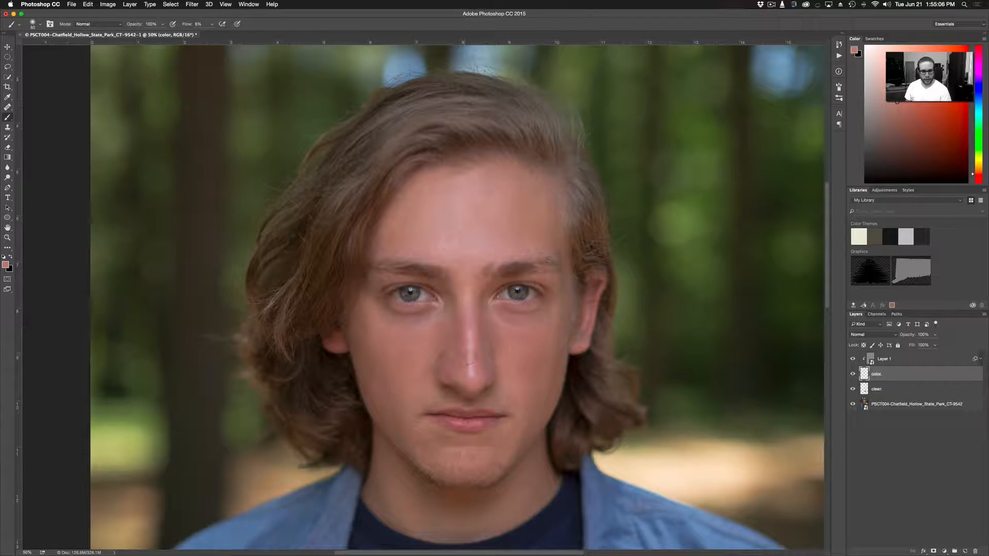
key(alt)
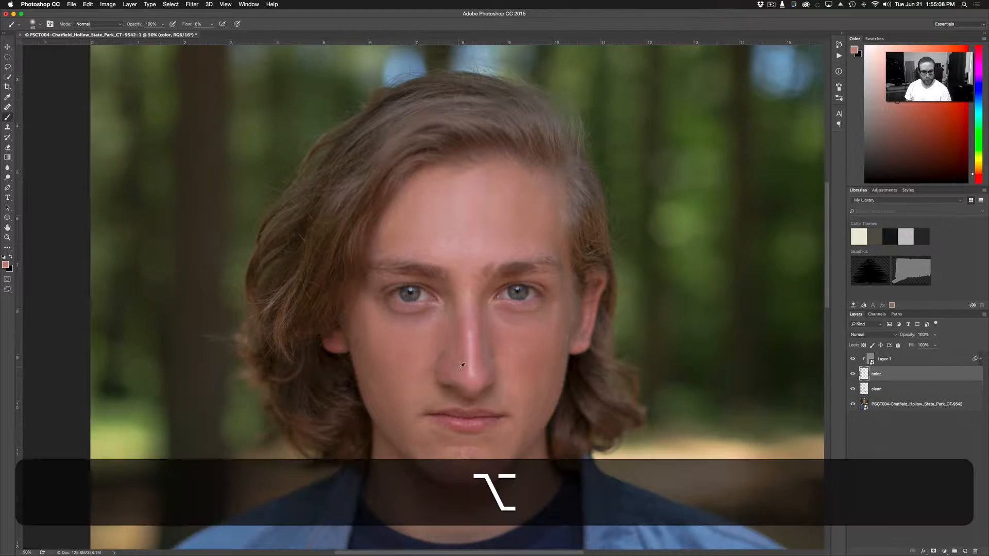
alt+click(464, 366)
drag(469, 343, 467, 290)
alt+click(459, 355)
drag(470, 334, 470, 364)
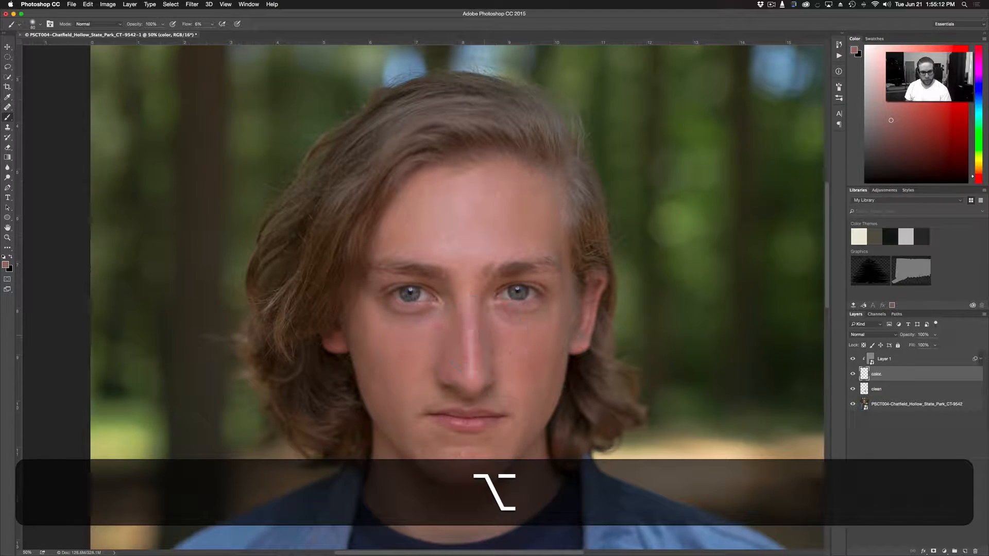
alt+click(458, 371)
Smooth the forehead from between the brows up to both sides, using a larger brush and sampled forehead tones
key(alt+bracketright)
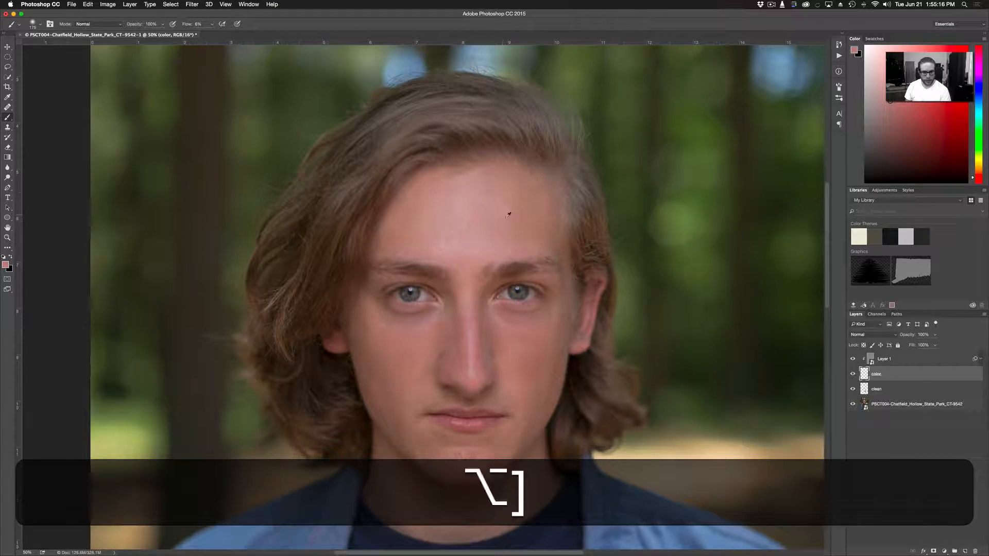
alt+click(481, 255)
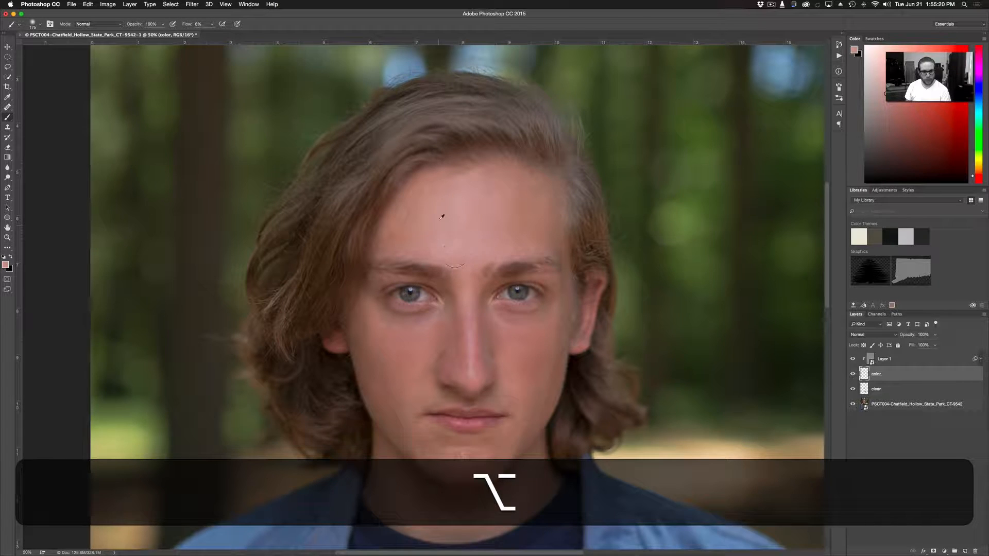
alt+click(438, 210)
key(alt+bracketright)
key(bracketright)
key(bracketright)
alt+click(447, 224)
alt+click(424, 222)
alt+click(520, 215)
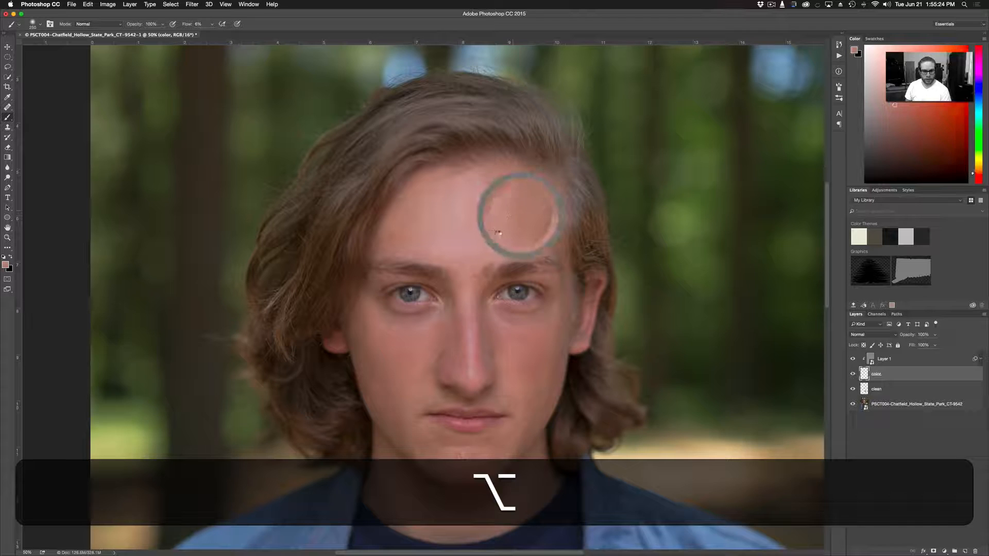
Blend the image-right upper cheek below the eye with a smaller brush and tones sampled beside the nose
key(bracketleft)
alt+click(507, 335)
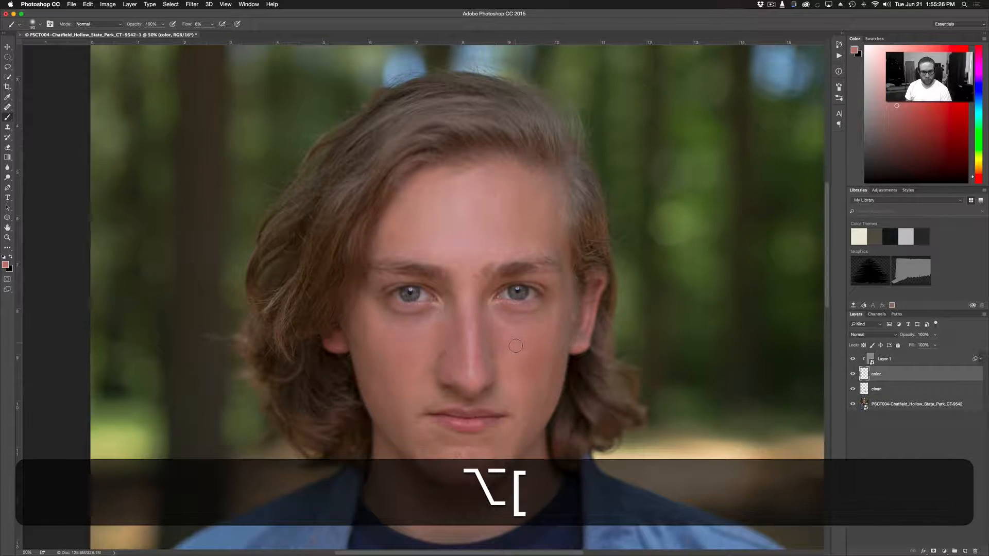
alt+click(500, 317)
alt+click(521, 340)
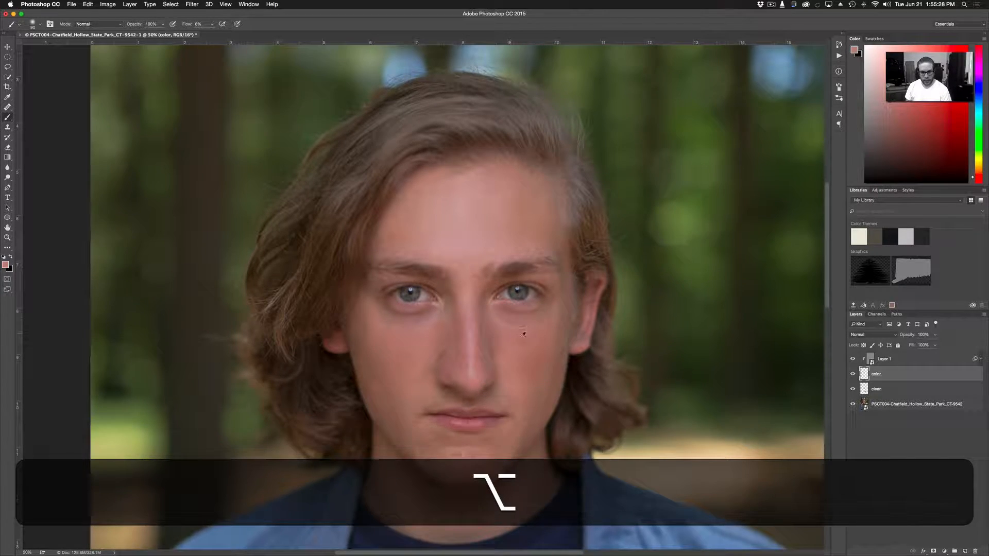
Refine the image-left under-eye area at 200% zoom with a small brush and sampled cheek tones
alt+click(441, 325)
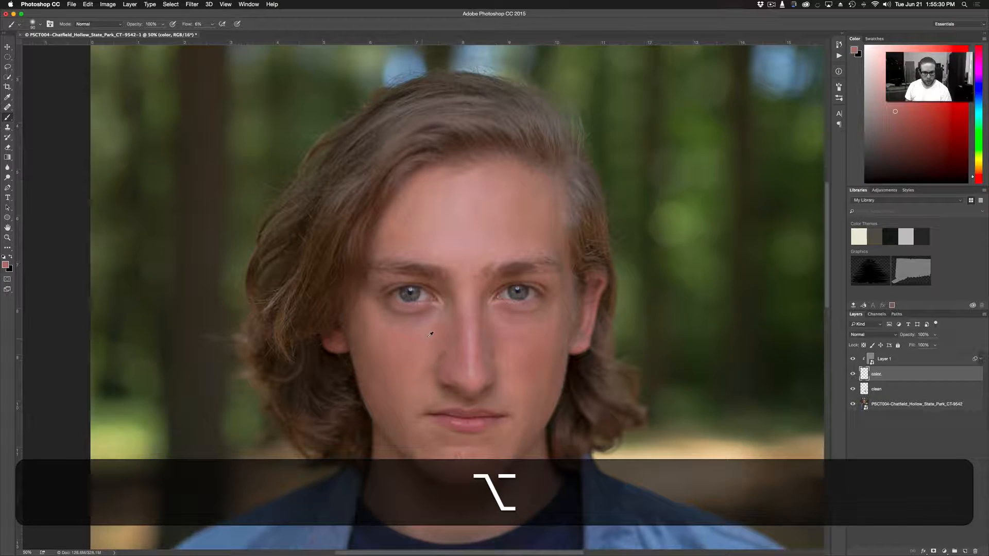
key(super+equal)
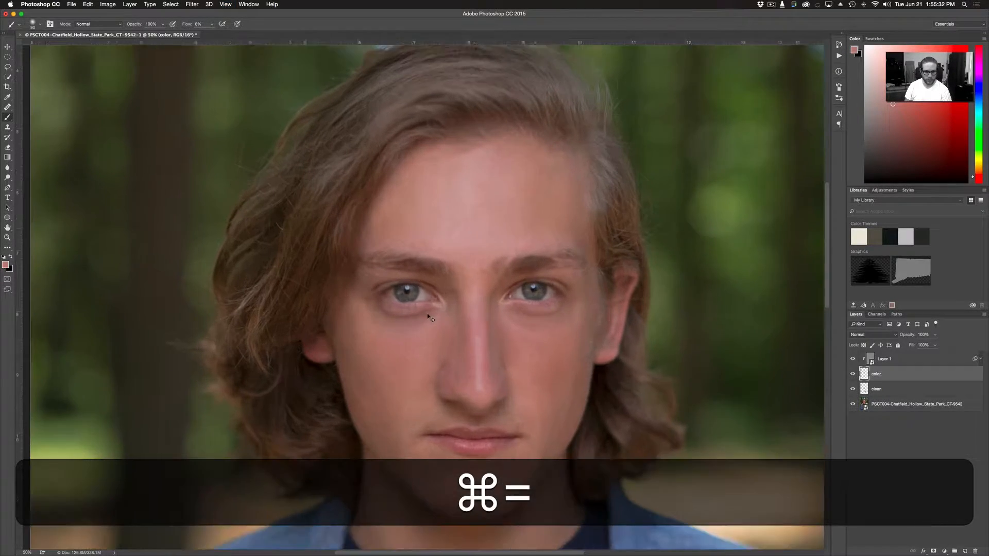
key(super+equal)
key(super+equal)
drag(427, 413, 444, 311)
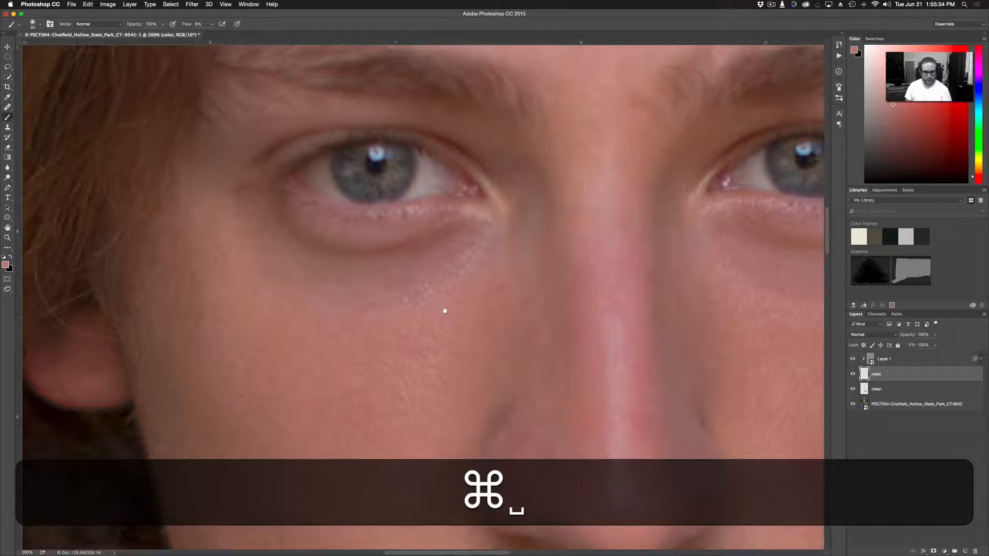
key(bracketleft)
key(bracketleft)
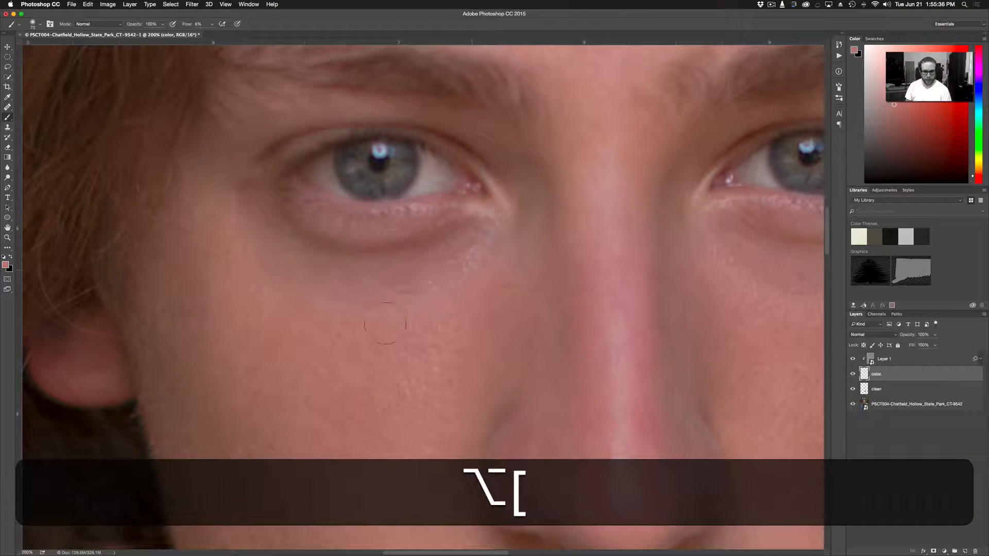
alt+click(451, 324)
Blend the image-left upper cheek beside the nose with a progressively larger brush and a tone resampled there
key(bracketright)
key(bracketright)
key(bracketright)
key(bracketright)
alt+click(465, 346)
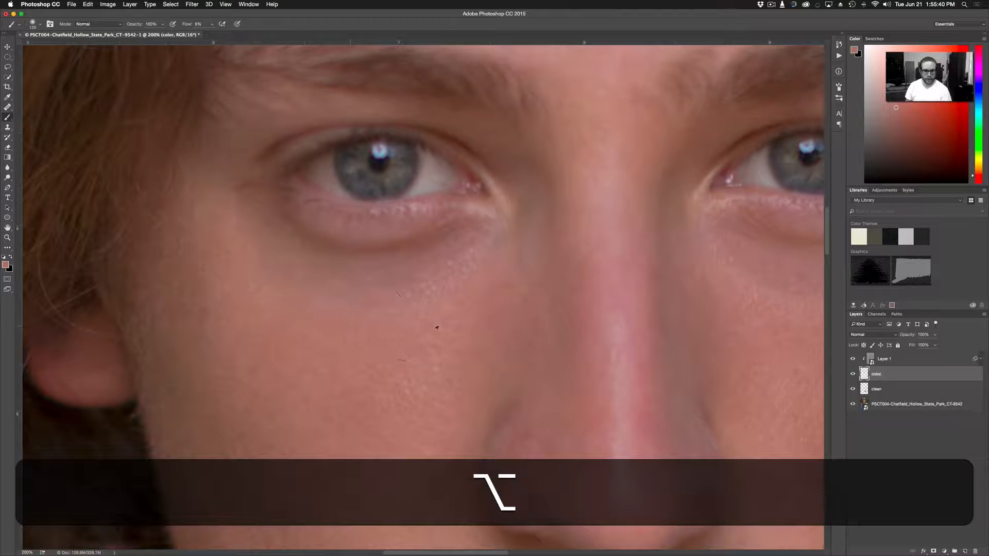
key(bracketright)
key(bracketright)
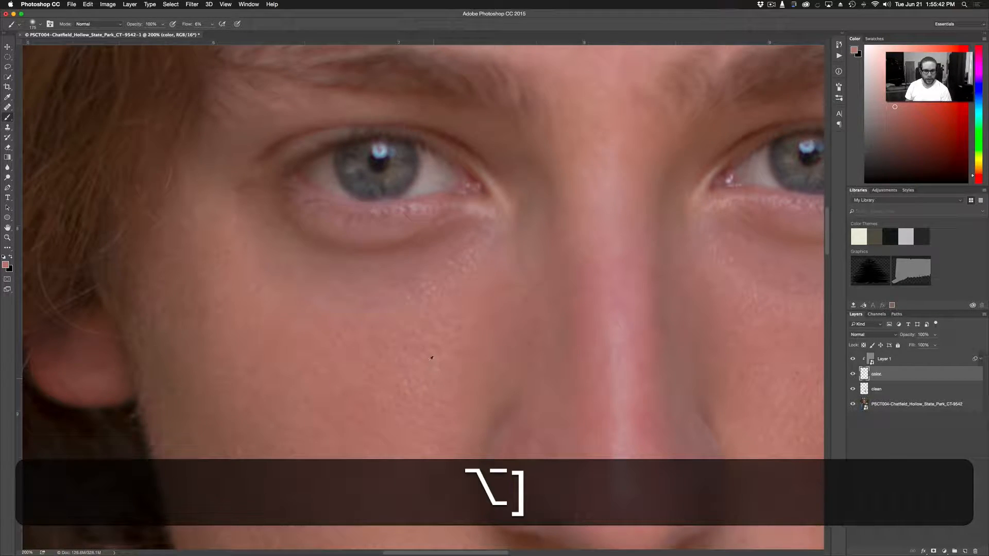
Even out the image-right under-eye area beside the nose with a reduced brush and sampled cheek tones
drag(510, 259, 338, 210)
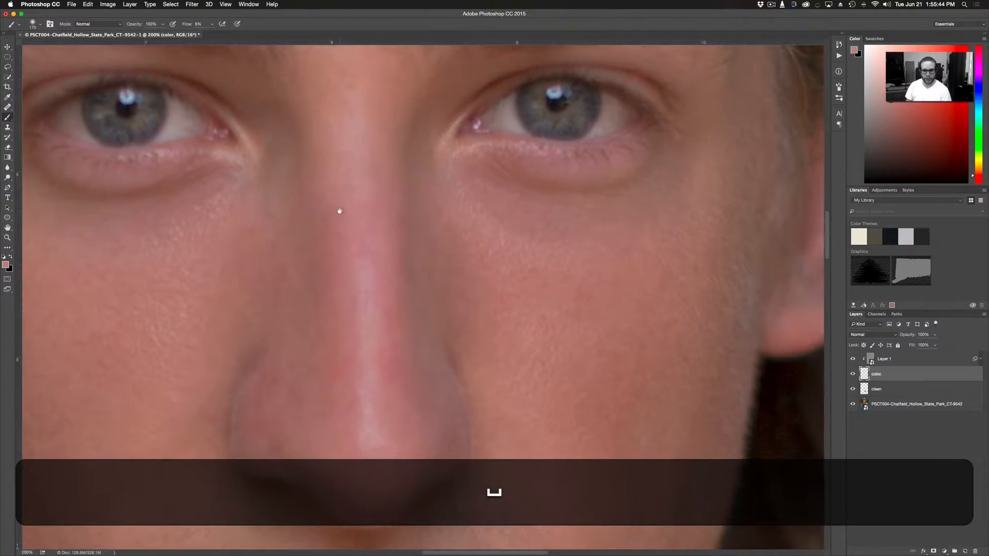
key(bracketleft)
key(bracketleft)
alt+click(526, 283)
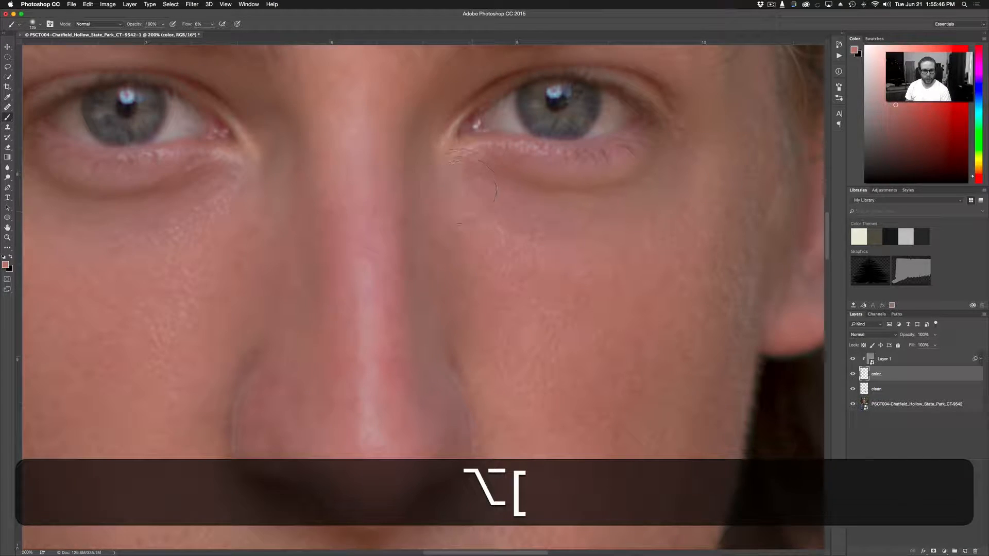
alt+click(547, 303)
key(bracketleft)
Blend the image-left under-eye area into the cheek at 100% zoom, resampling cheek tones and varying the brush size
key(super+alt+minus)
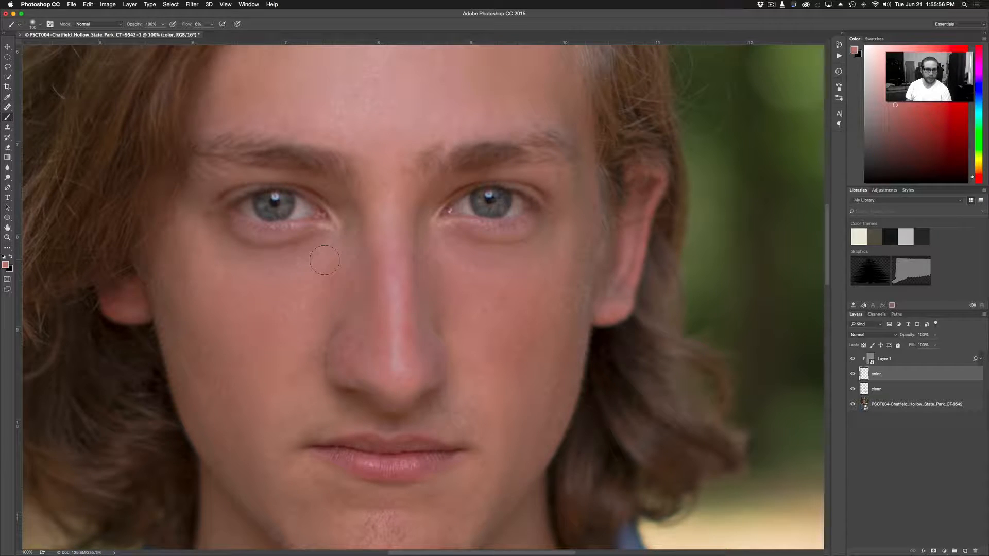
key(bracketright)
key(bracketright)
key(bracketright)
alt+click(269, 299)
key(bracketleft)
key(bracketleft)
key(bracketleft)
key(bracketleft)
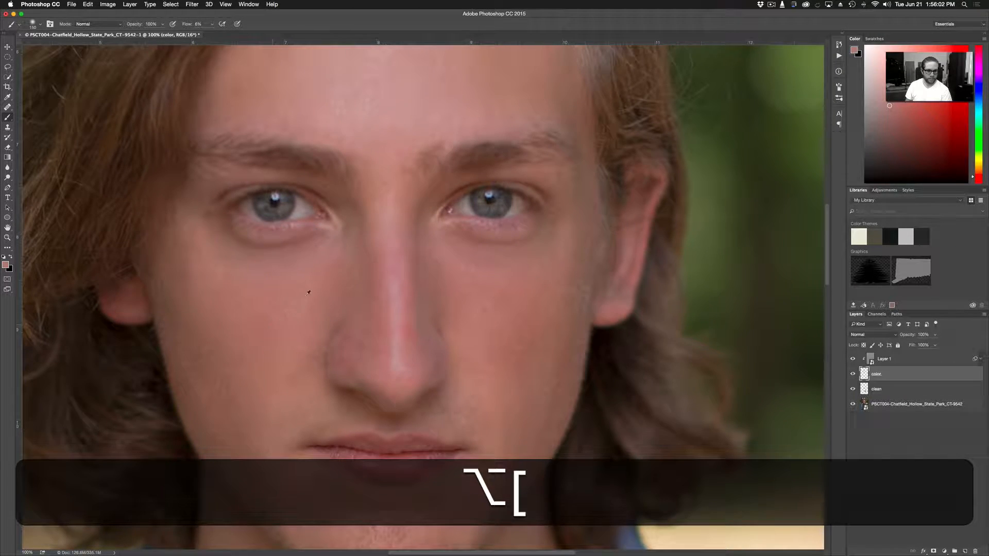
alt+click(288, 319)
alt+click(336, 267)
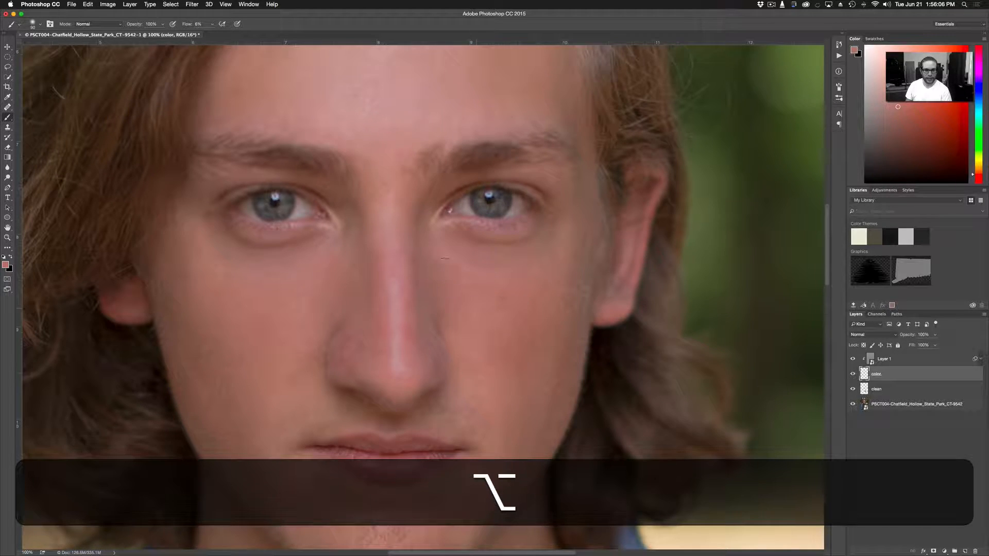
Smooth the under-eye and cheek transitions on both sides of the nose, enlarging the brush and then reducing it
key(bracketright)
key(bracketright)
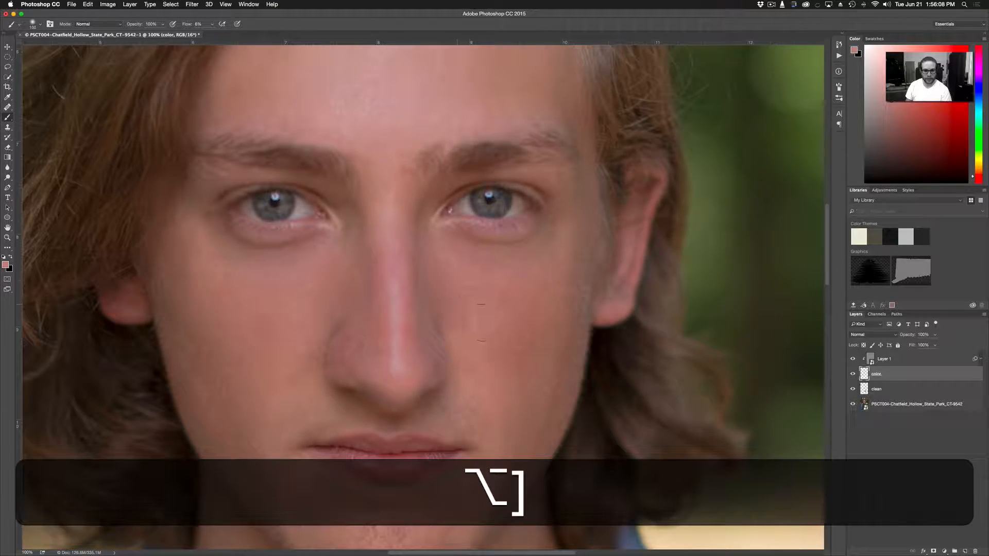
key(bracketleft)
key(bracketleft)
key(bracketleft)
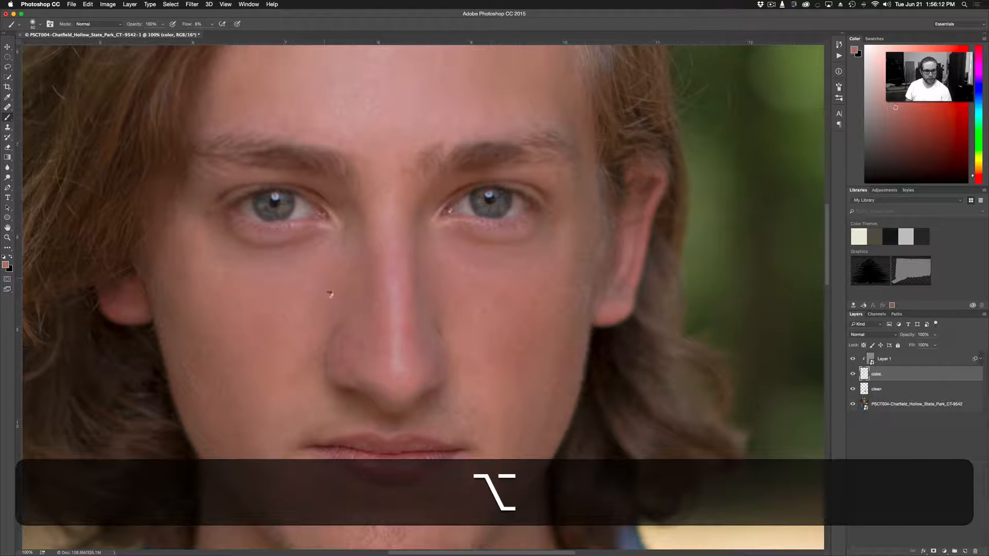
key(bracketleft)
key(bracketleft)
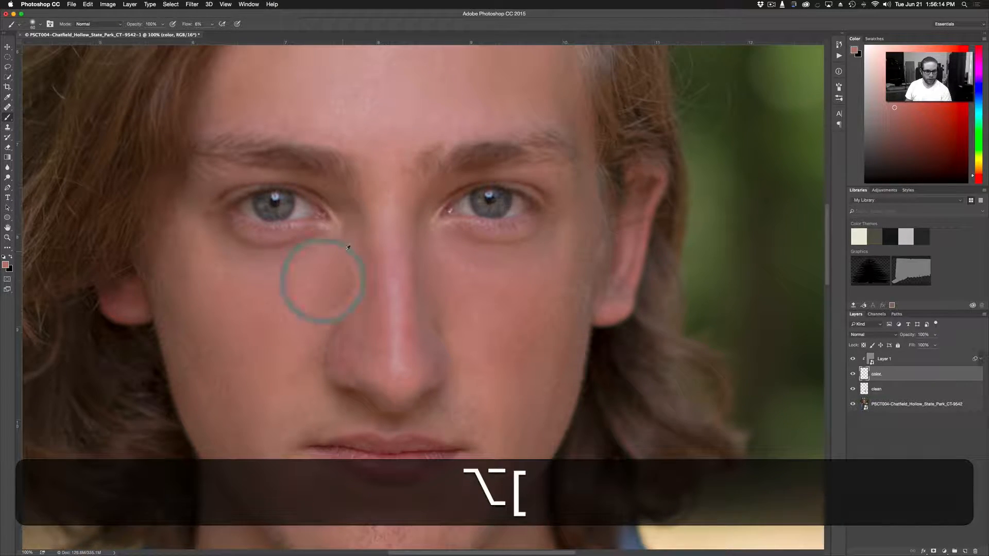
Even out the middle and outer part of the image-left cheek with a larger brush and resampled cheek tones
key(bracketright)
key(bracketright)
key(bracketright)
key(bracketright)
key(bracketright)
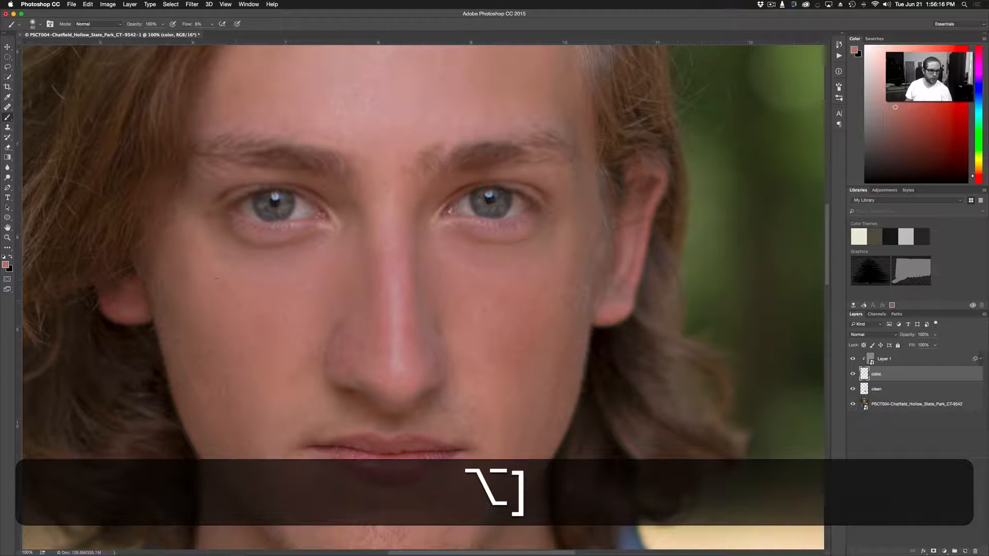
alt+click(242, 309)
alt+click(257, 292)
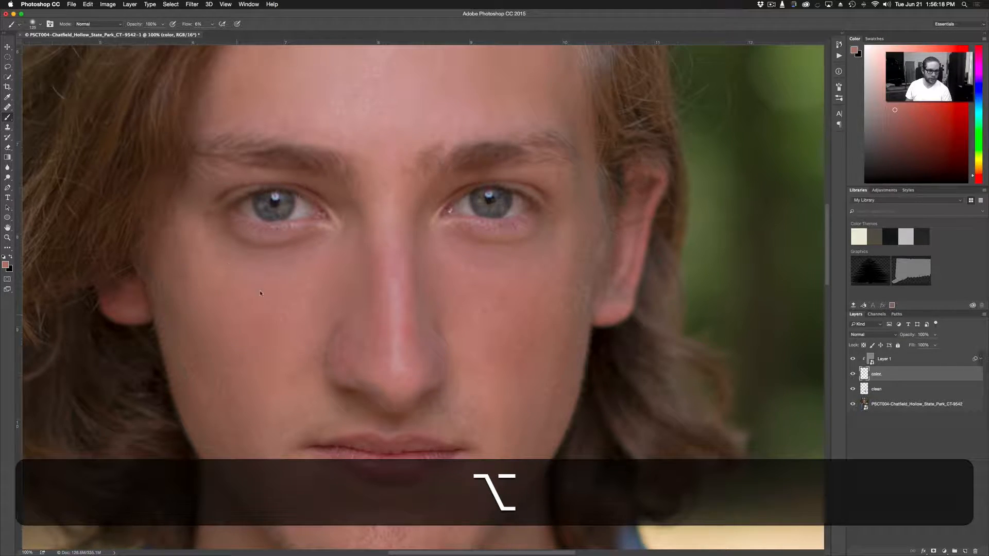
alt+click(224, 298)
Blend the image-right outer cheek up toward the temple with tones sampled beside the eye and on the cheek
alt+click(554, 274)
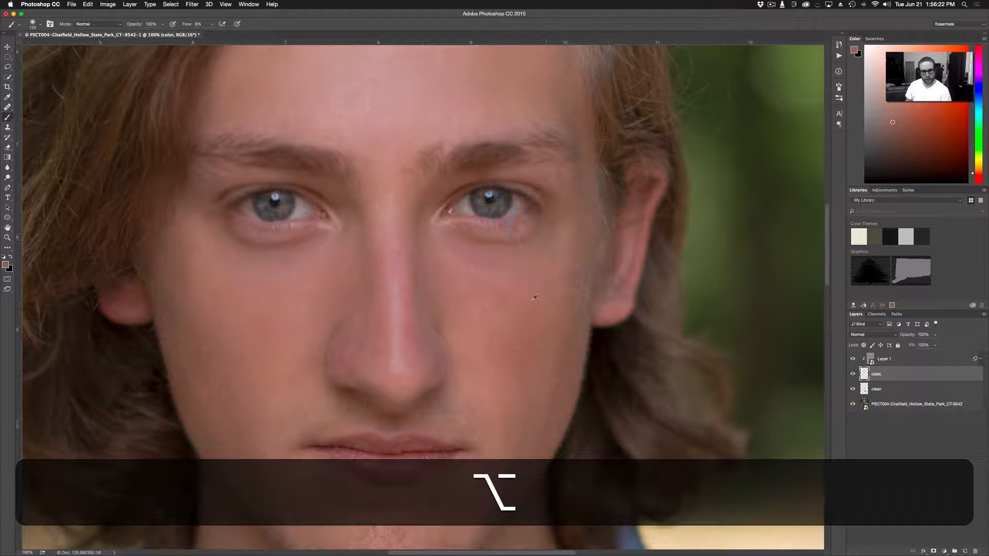
key(alt+bracketleft)
key(alt+bracketleft)
alt+click(569, 245)
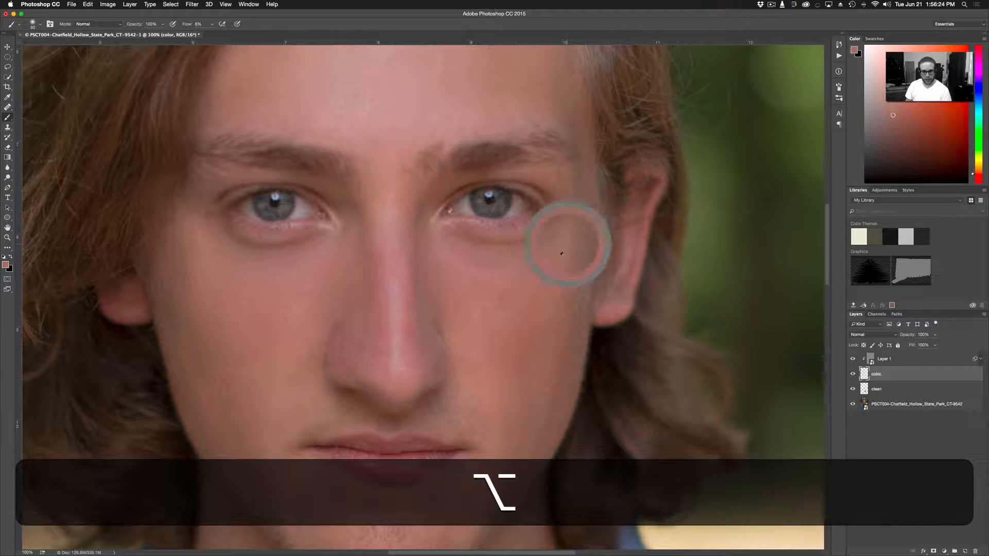
alt+click(540, 281)
key(bracketright)
key(bracketright)
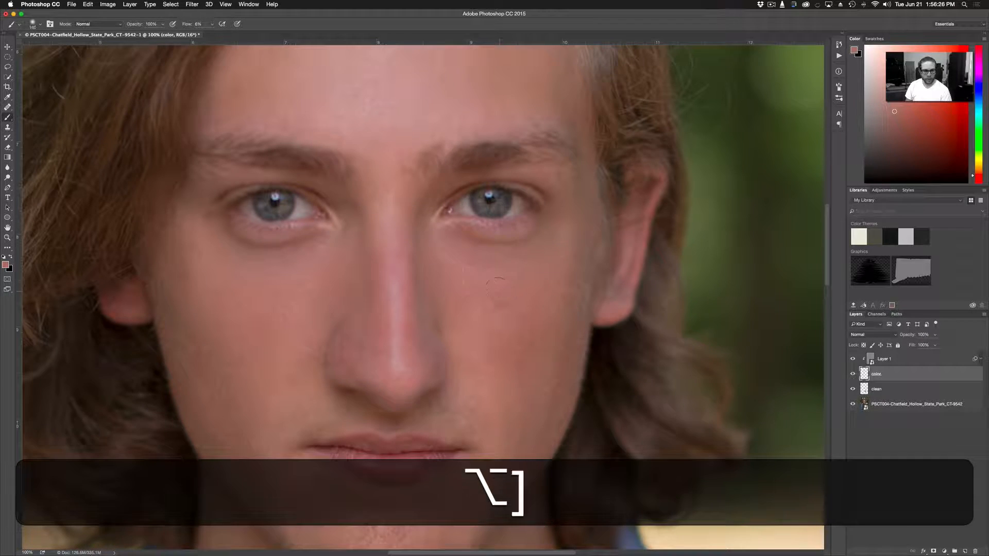
Touch up the image-right cheek beside the nose with a reduced brush and resampled skin tones
alt+click(221, 268)
key(bracketleft)
key(bracketleft)
key(bracketleft)
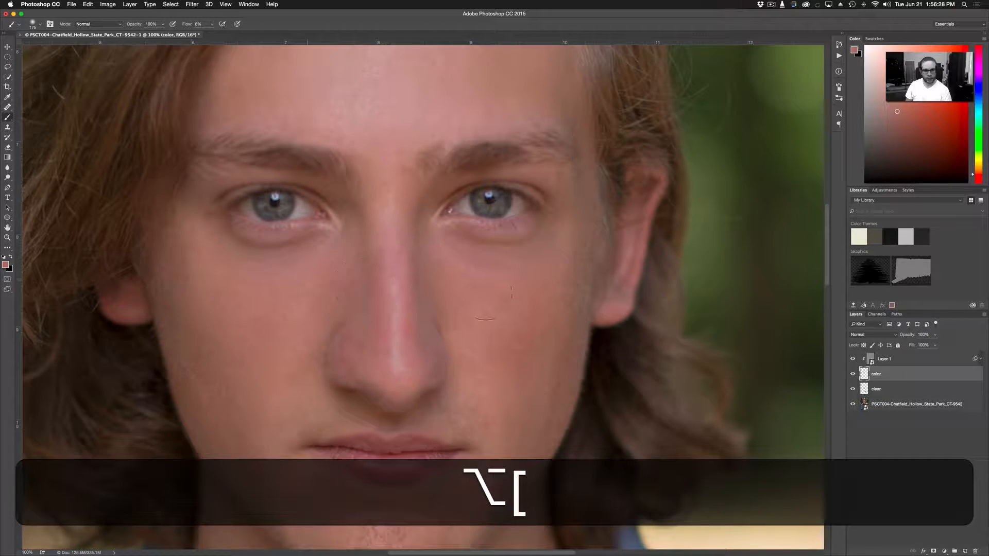
alt+click(470, 296)
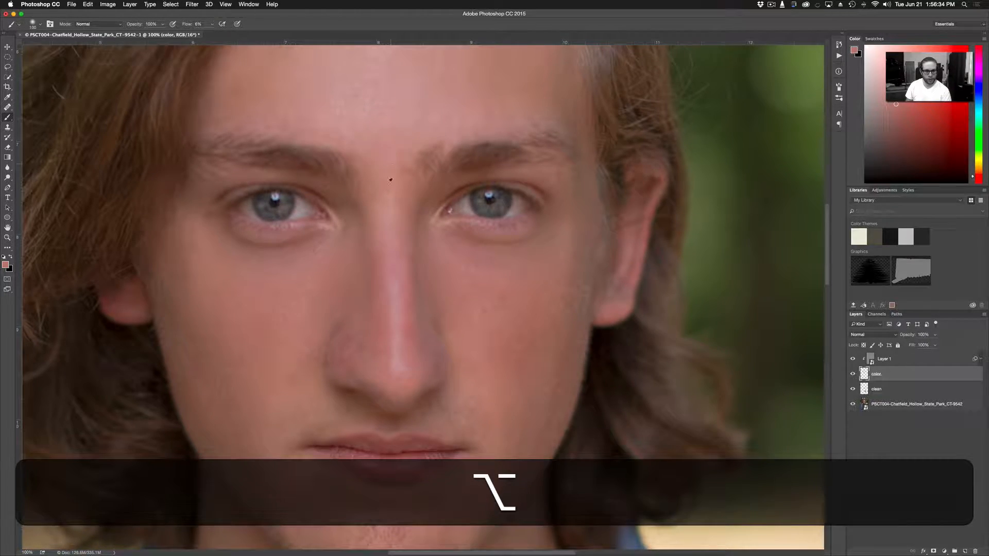
drag(260, 358, 276, 238)
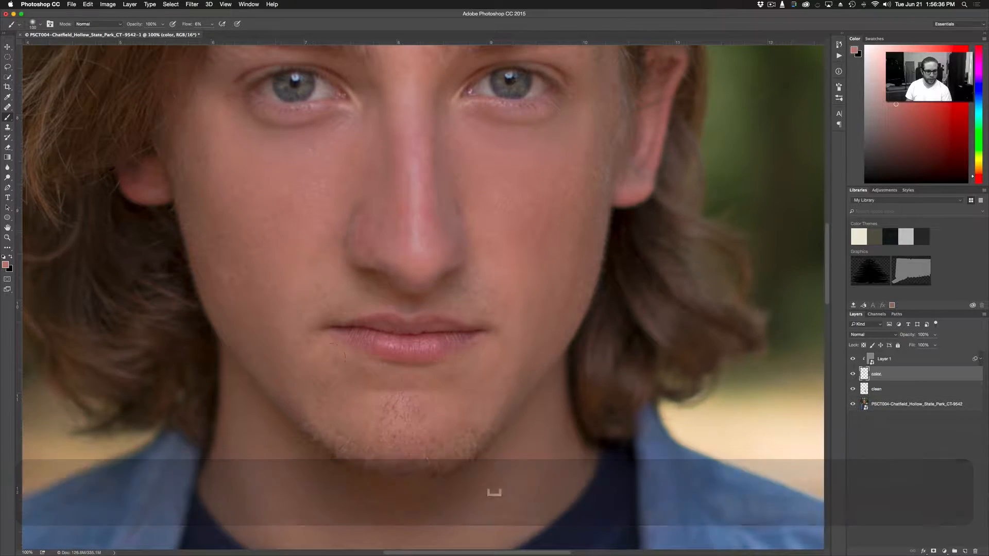
Blend the chin and the area below the lips with a reduced brush and skin tones resampled on both sides of the chin
alt+click(348, 392)
key(bracketleft)
alt+click(358, 398)
alt+click(356, 412)
key(bracketleft)
key(bracketleft)
alt+click(460, 403)
alt+click(475, 367)
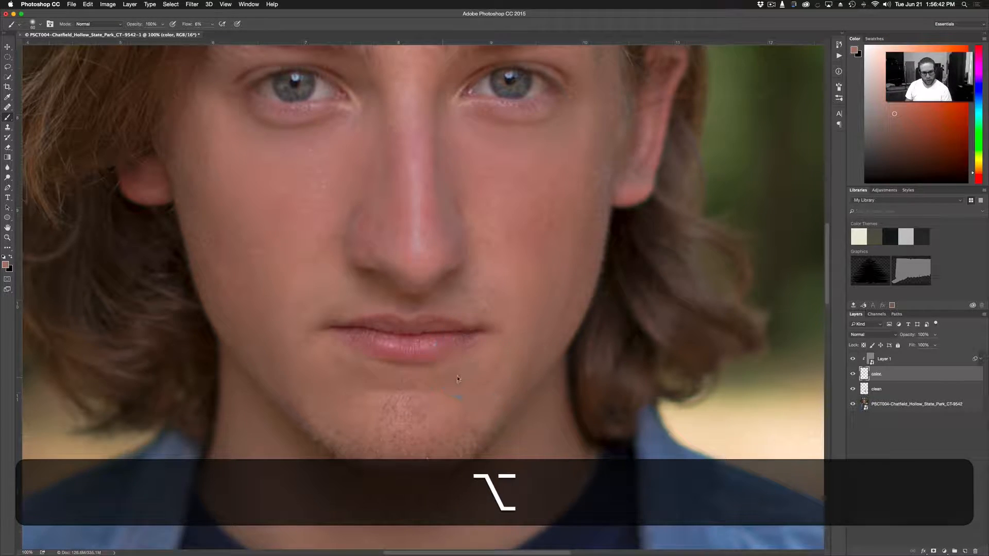
Smooth the lower cheeks and jaw beside the mouth with a larger brush and tones resampled from the image-right cheek and chin
key(bracketright)
key(bracketright)
key(bracketright)
key(bracketright)
key(bracketright)
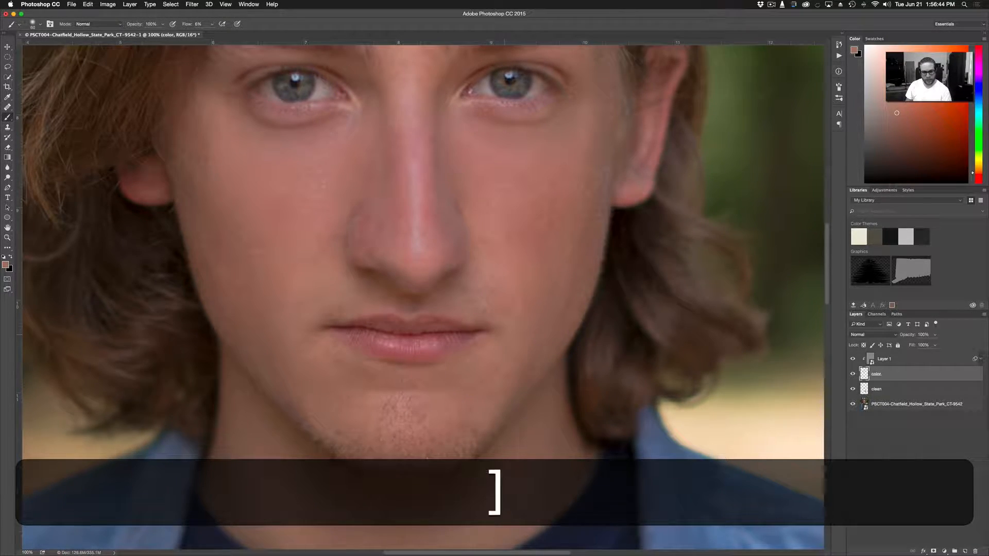
alt+click(531, 310)
alt+click(379, 409)
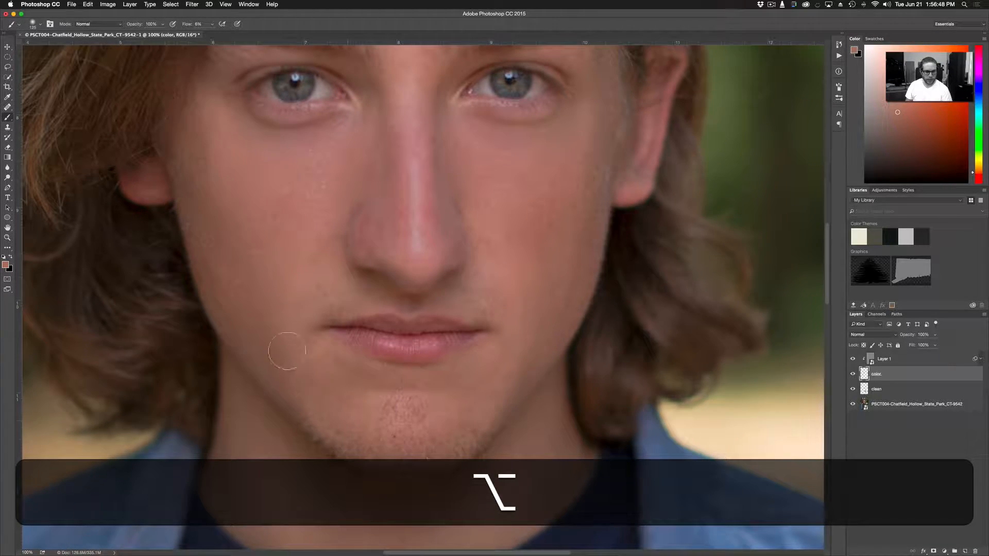
key(bracketright)
key(bracketright)
Compare the whole portrait with the color layer hidden and shown, leaving the layer visible
key(super+minus)
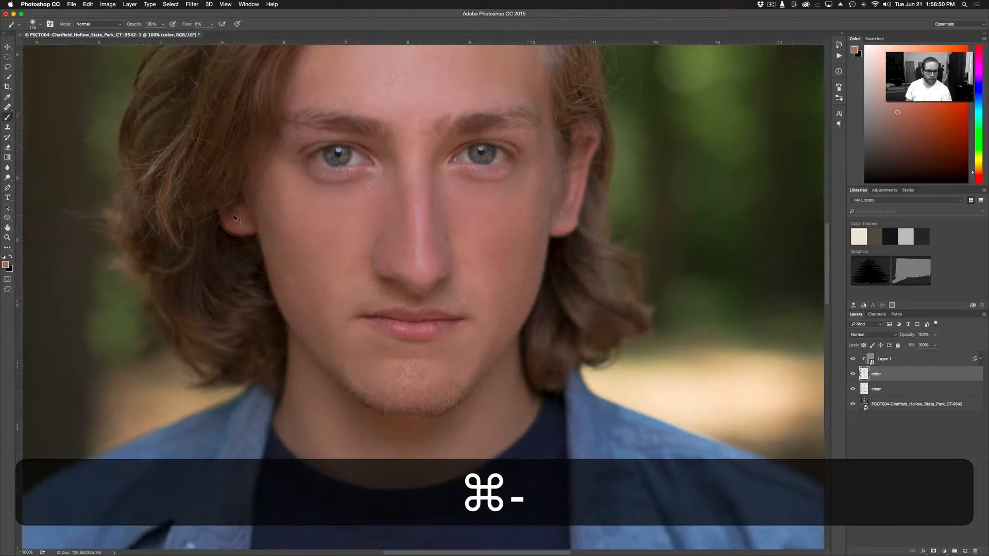
key(super+minus)
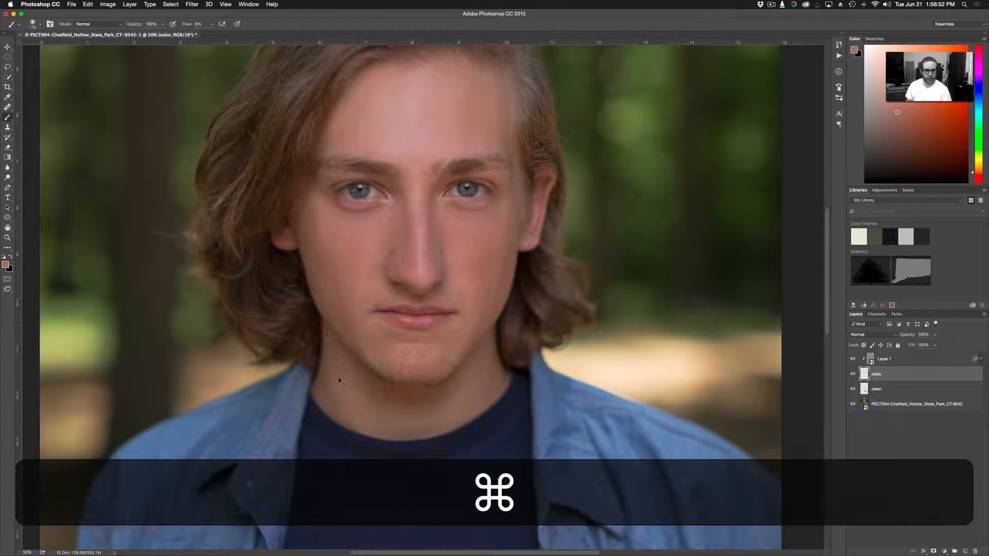
key(super+minus)
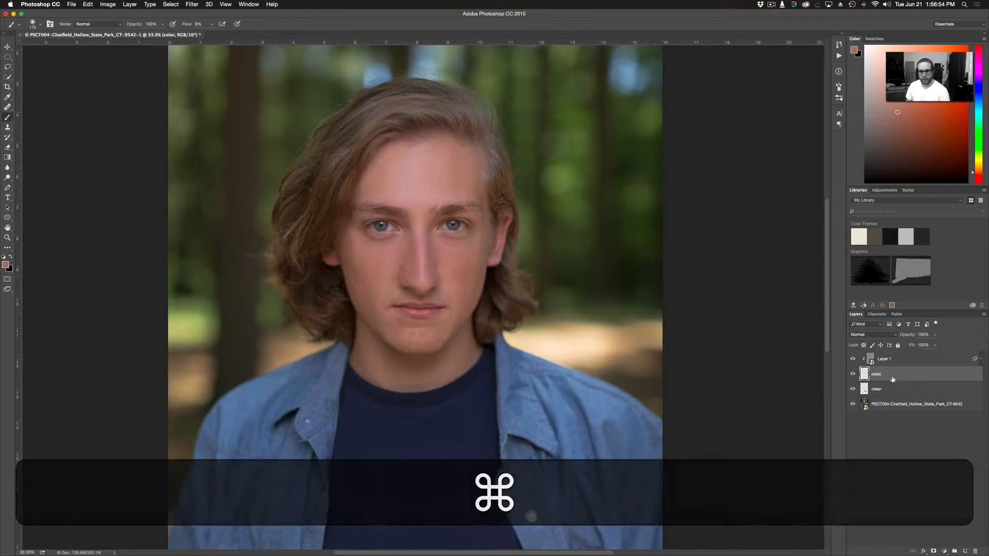
click(852, 374)
click(853, 375)
click(853, 375)
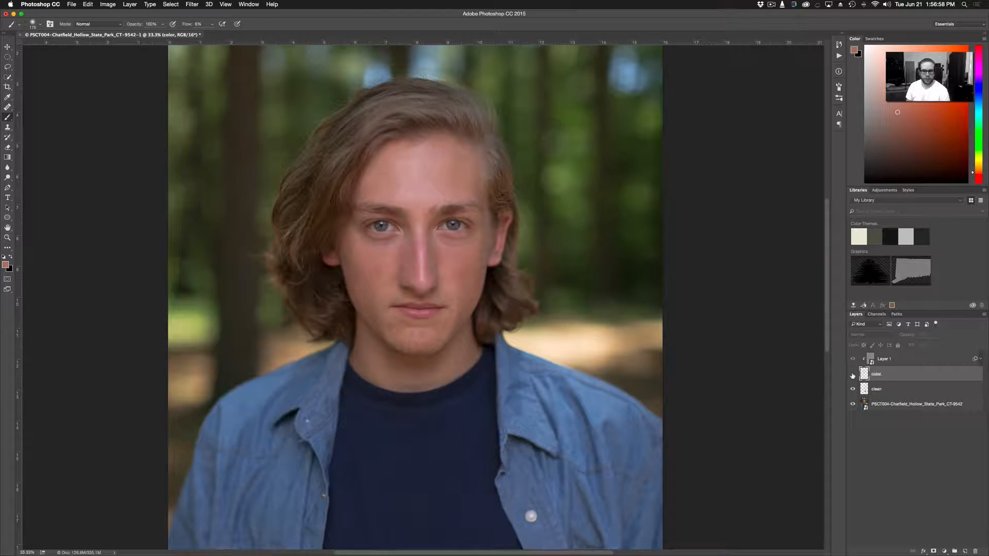
click(853, 374)
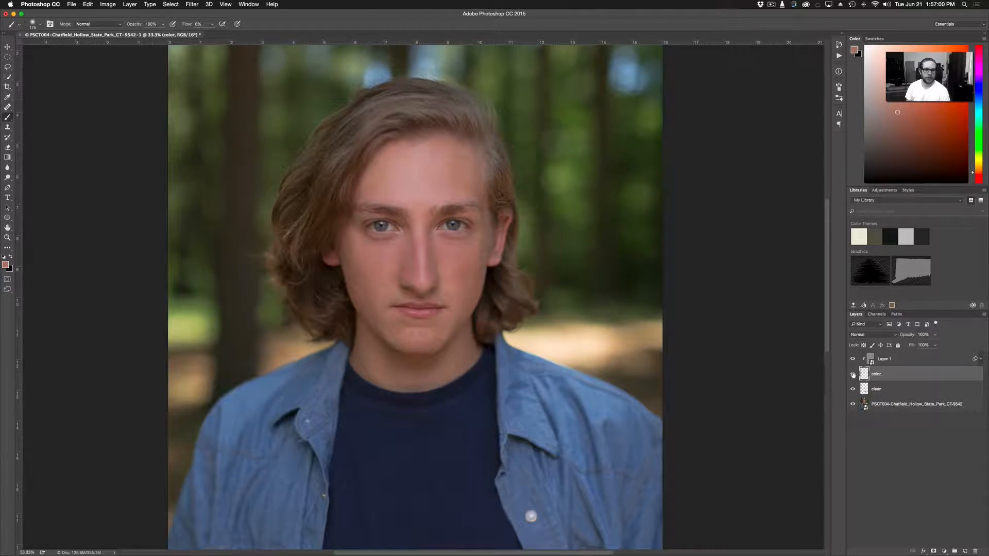
click(853, 375)
click(852, 375)
click(853, 375)
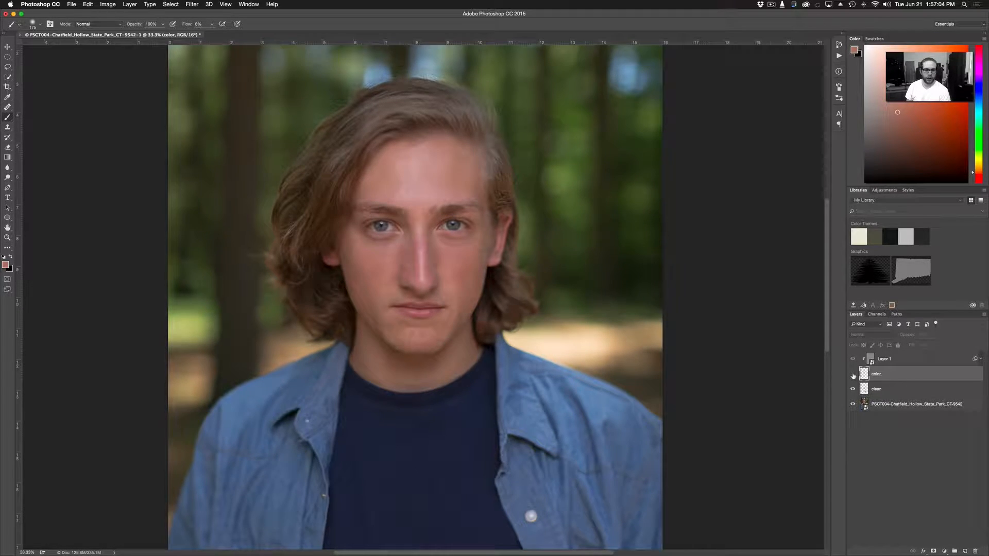
click(852, 375)
click(852, 375)
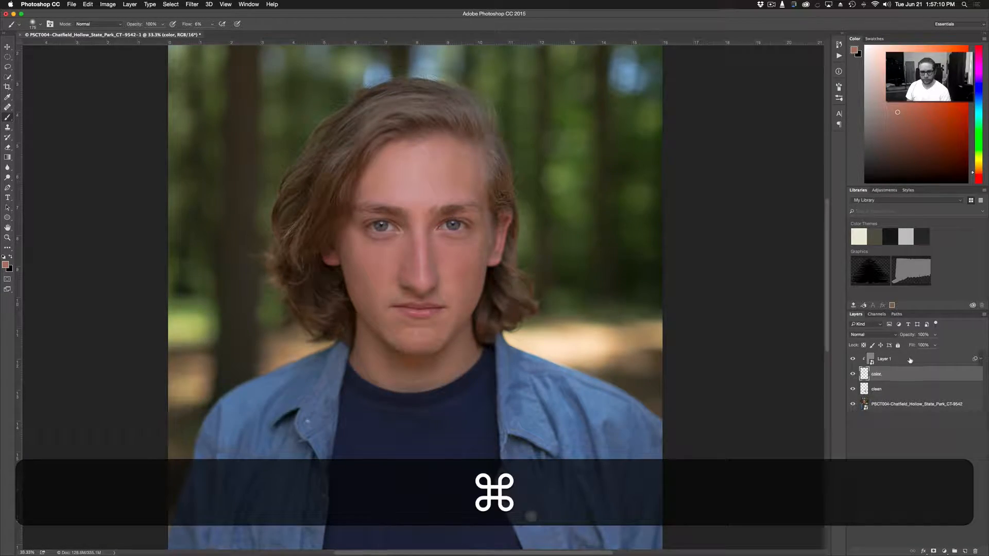
Group the color layer with the clipped Layer 1 and add a Hue/Saturation adjustment layer above the group
super+click(910, 360)
key(super+g)
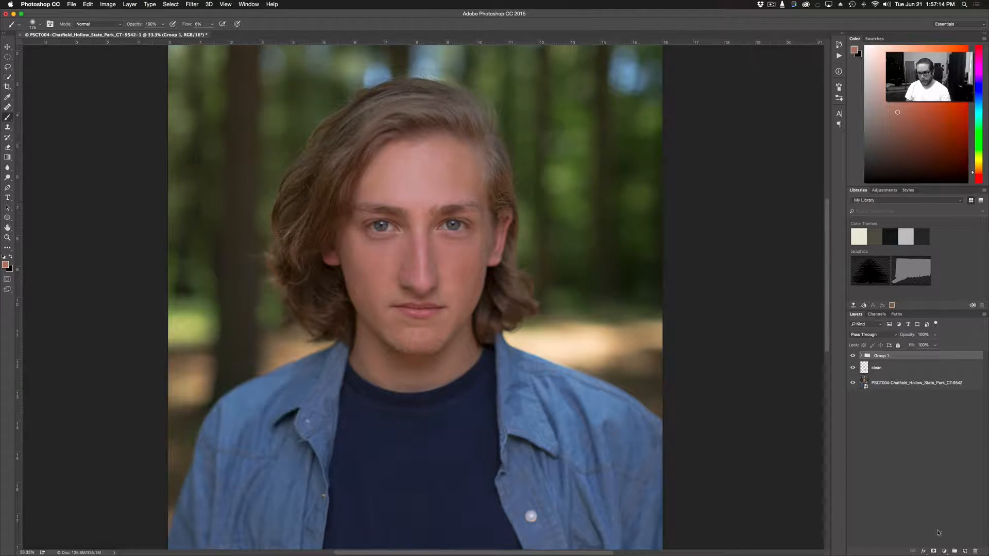
click(945, 552)
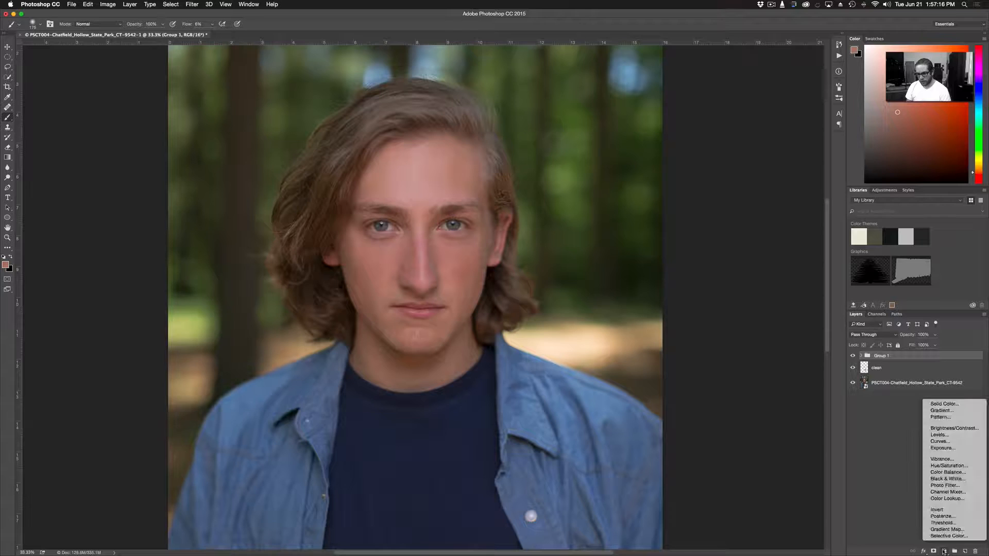
click(934, 467)
drag(747, 180, 601, 158)
key(super+equal)
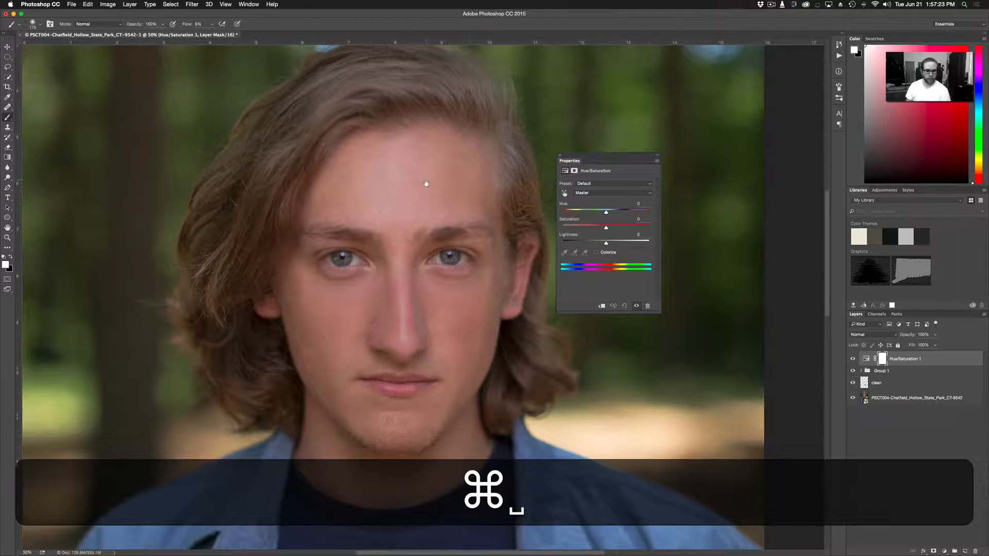
key(super+equal)
drag(429, 156, 415, 173)
drag(599, 156, 633, 174)
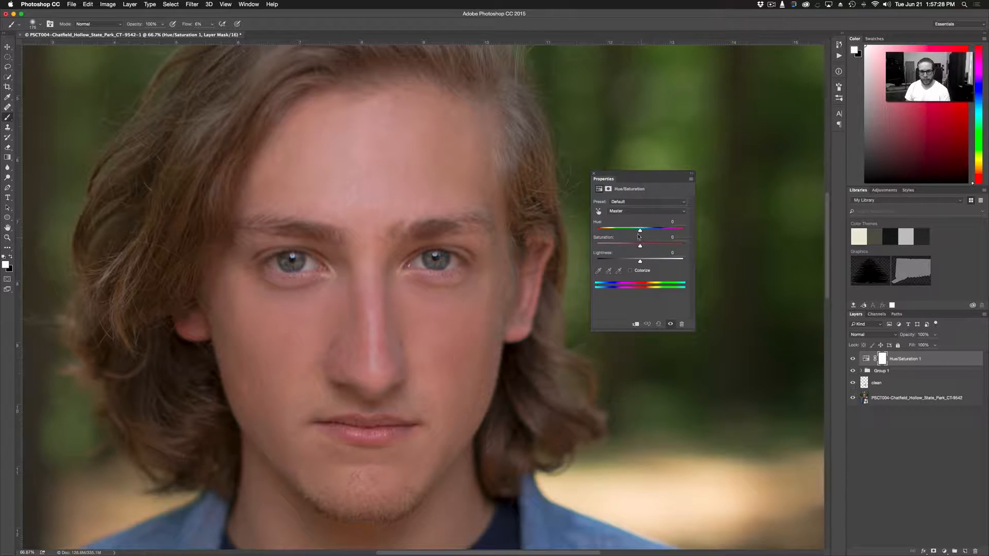
Restrict the Hue/Saturation adjustment to the Reds and push their hue strongly positive to mark the affected skin in green
click(639, 211)
click(630, 217)
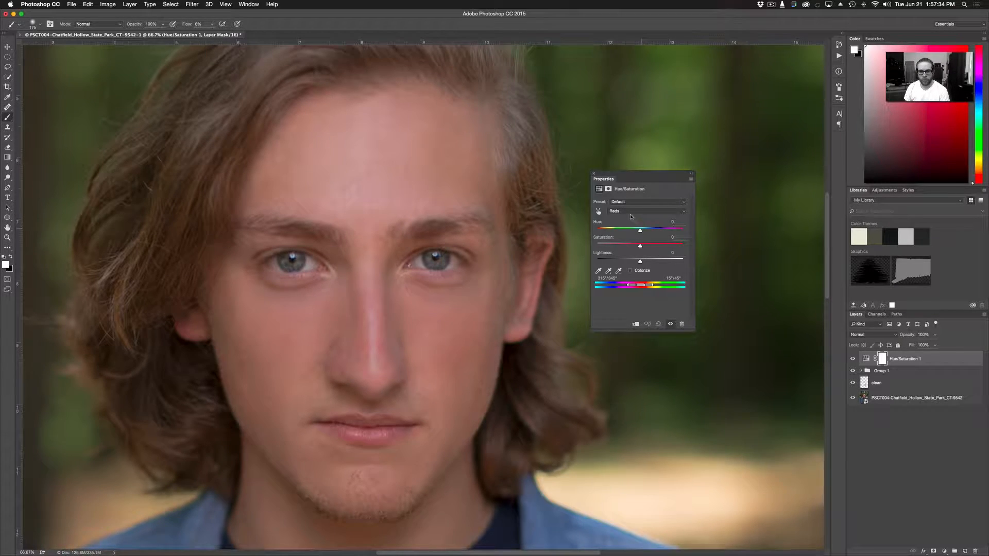
click(622, 213)
click(622, 212)
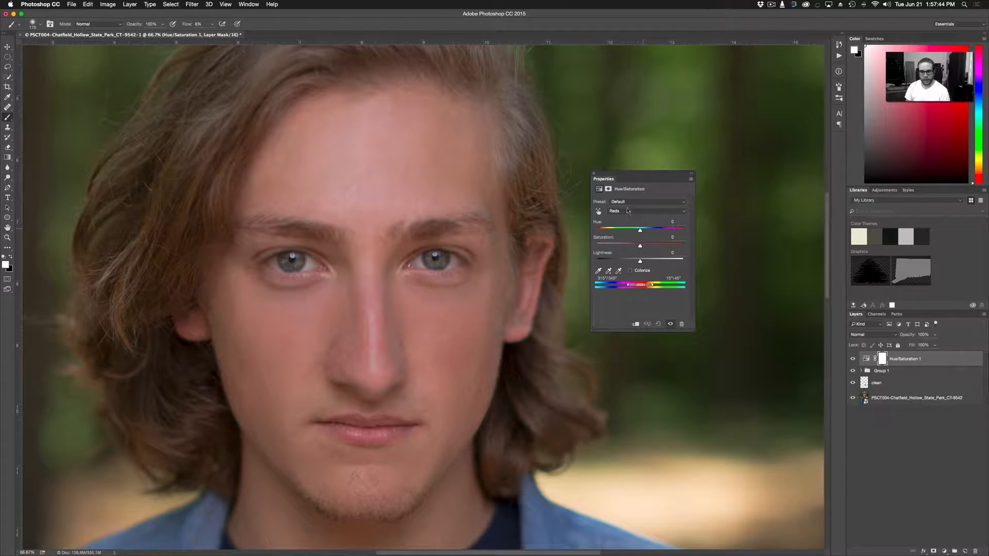
click(665, 231)
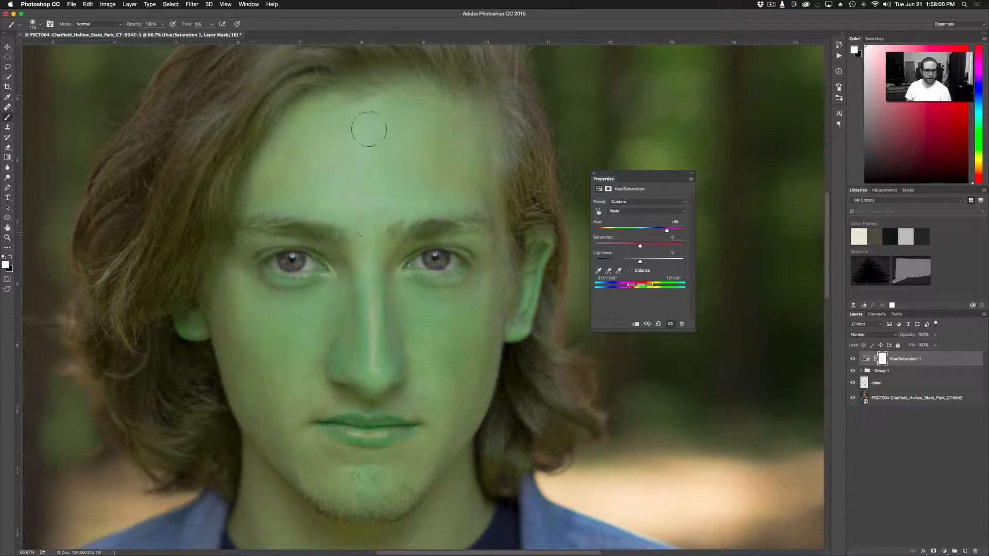
Shift the Reds colour range to 303°/333° and 3°\33° so it targets the redder skin areas
key(super+0)
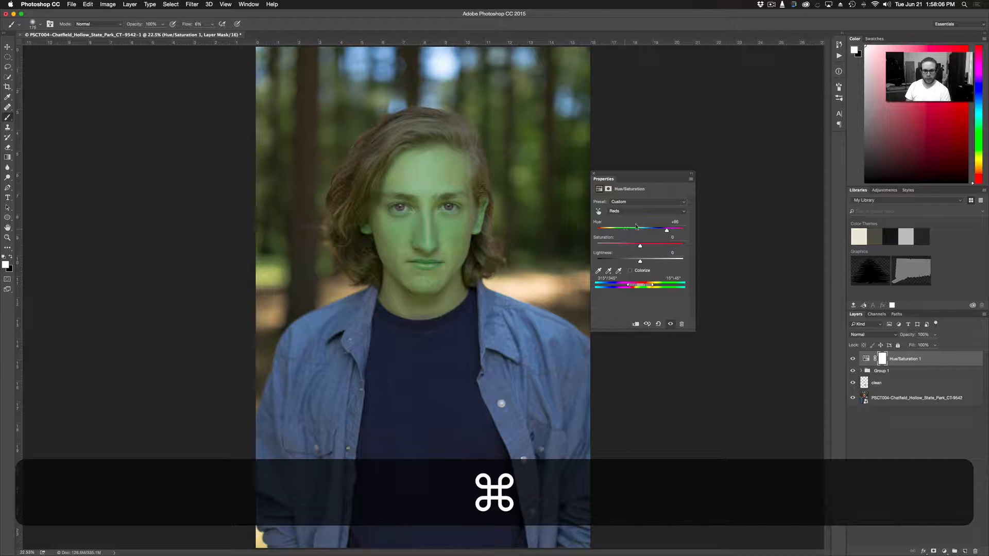
key(super+equal)
key(super+equal)
key(super+equal)
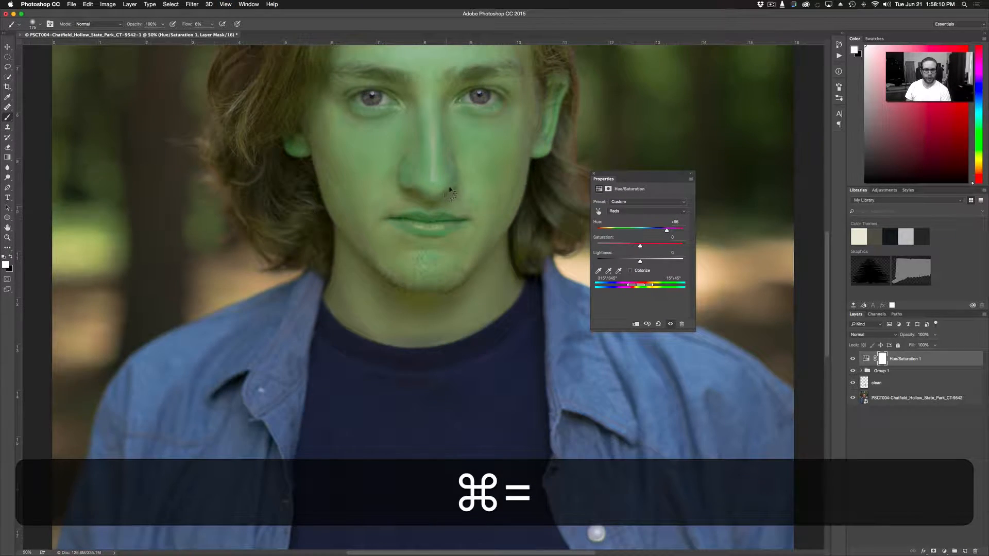
key(super+equal)
drag(468, 132, 420, 325)
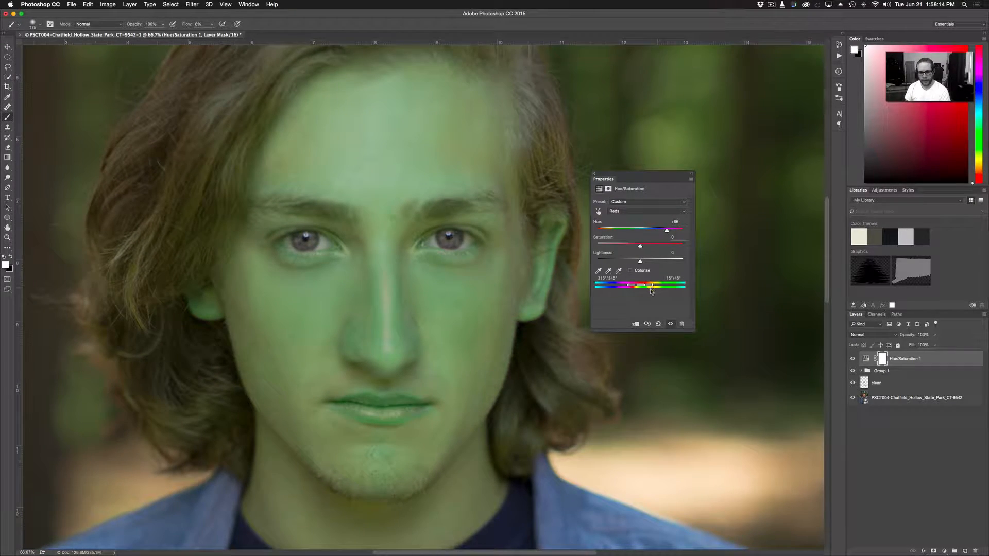
drag(641, 287, 646, 287)
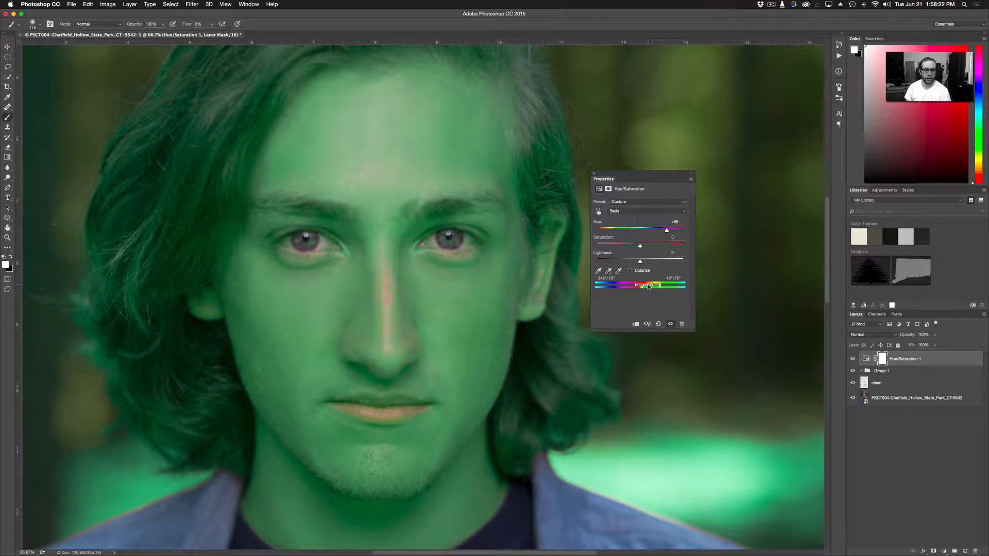
drag(649, 287, 640, 287)
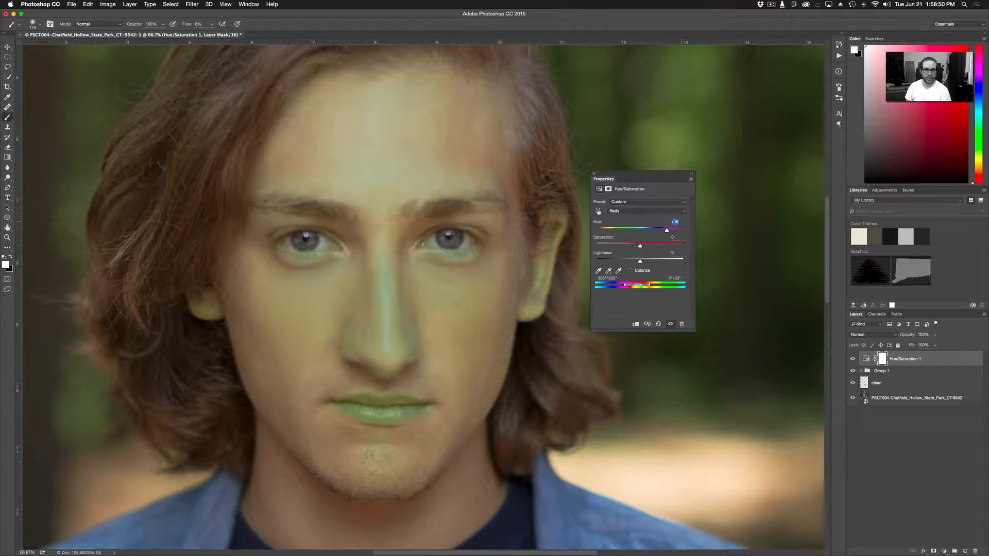
Set the Reds hue to 7 and compare the portrait with the Hue/Saturation layer hidden and shown
text(7)
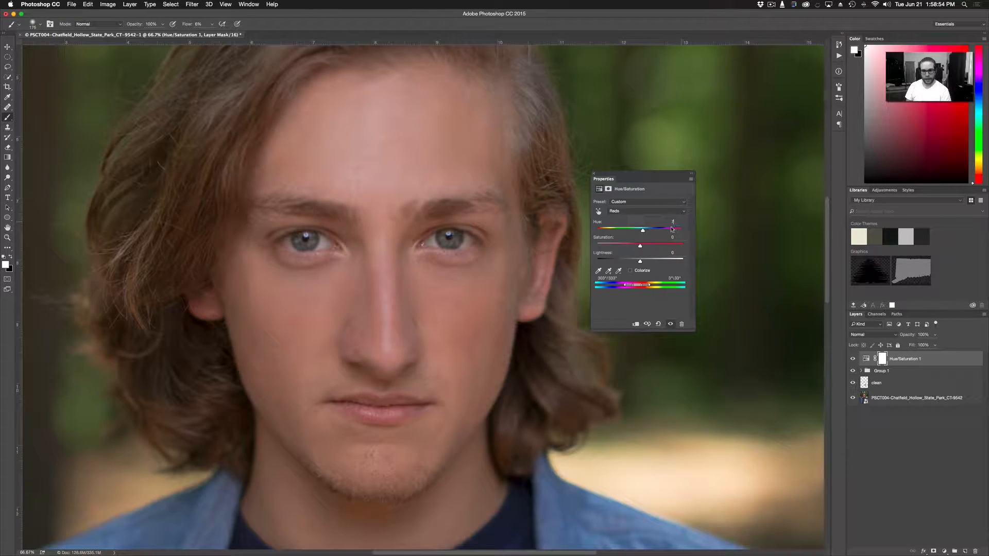
key(Return)
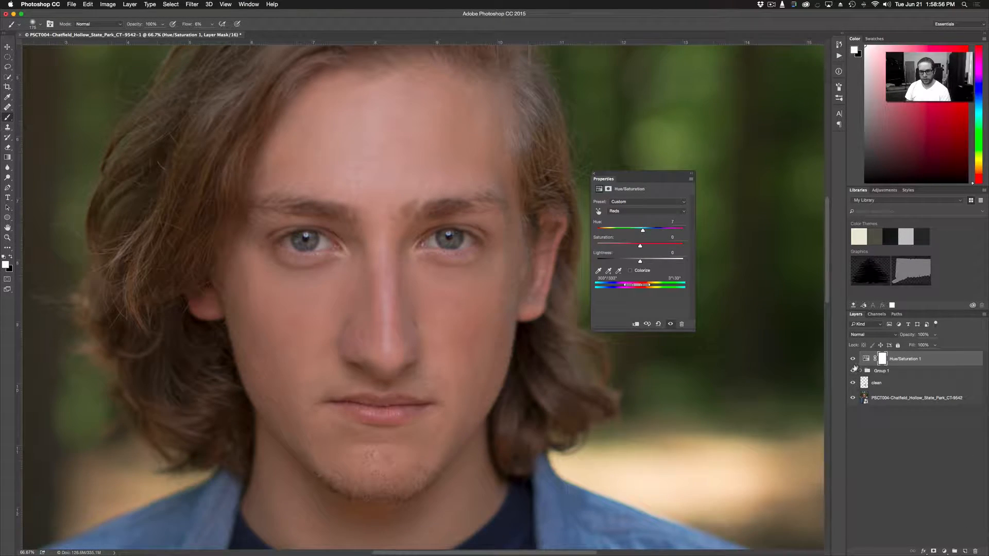
click(852, 359)
click(853, 358)
click(852, 360)
click(853, 359)
click(854, 359)
click(854, 359)
click(854, 359)
click(853, 359)
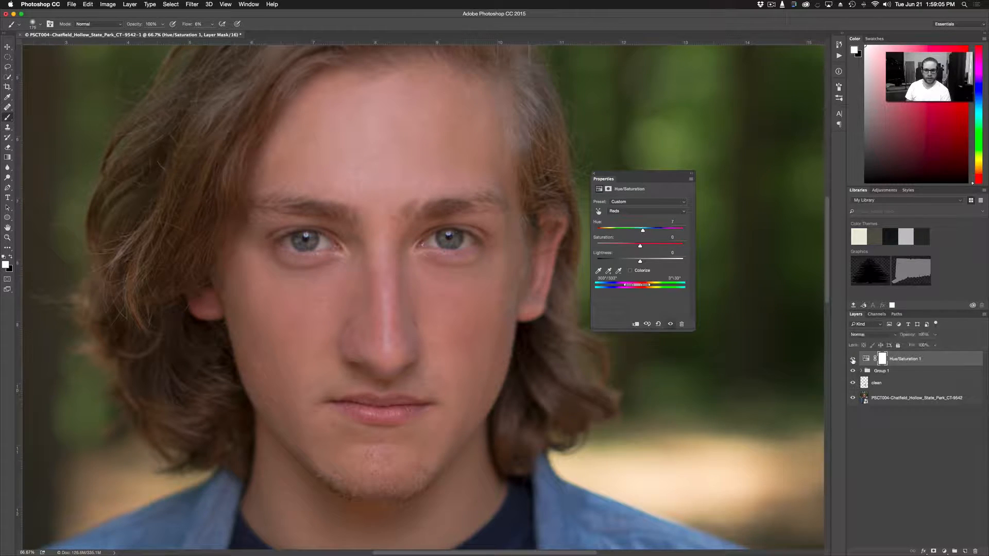
Invert the Hue/Saturation layer's mask to black and ready a white brush at 20% flow
click(594, 175)
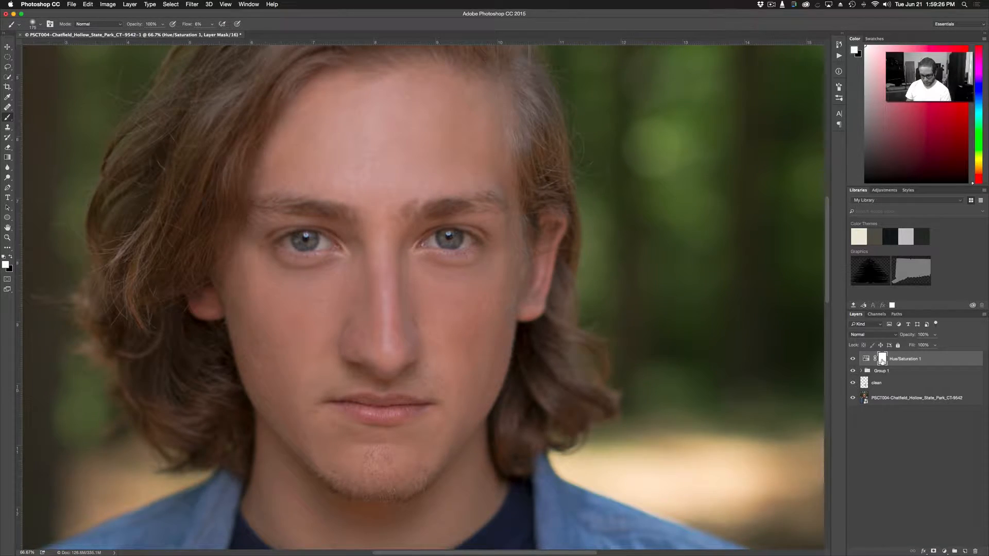
key(super+i)
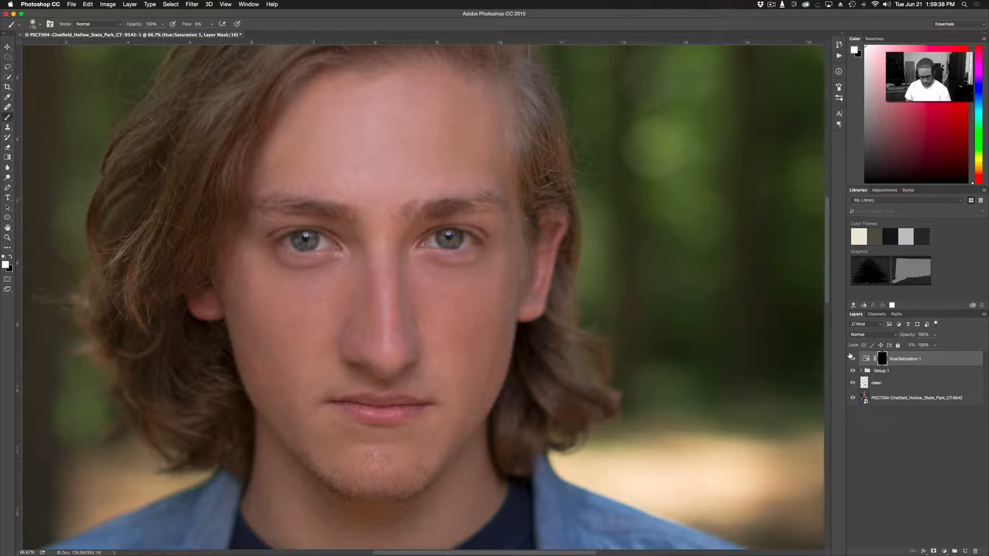
key(b)
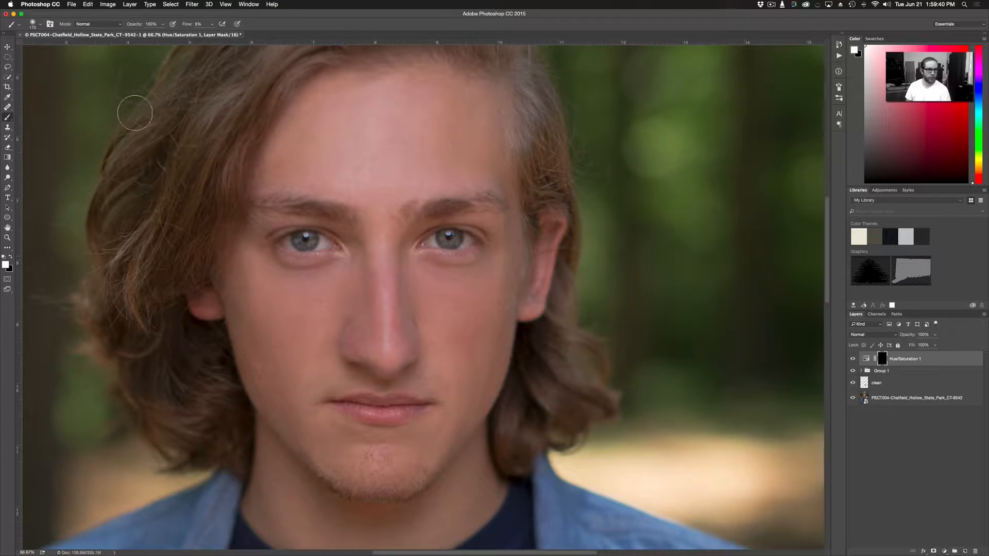
key(shift)
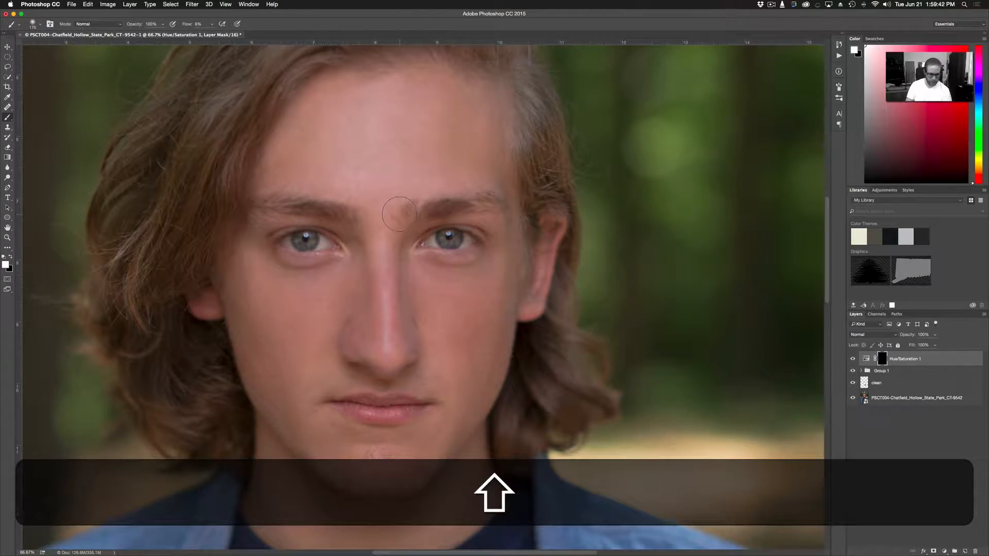
key(shift+2)
Paint white on the Hue/Saturation mask along the nose, adjusting the brush size to fit the reddish areas
key(bracketright)
key(bracketright)
key(bracketright)
key(bracketright)
key(bracketright)
key(bracketright)
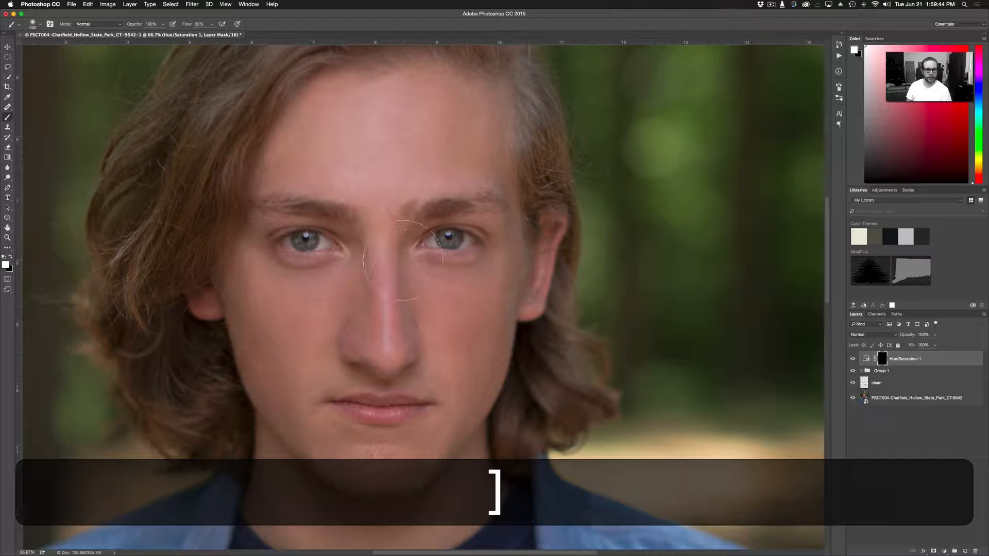
key(bracketleft)
key(bracketleft)
key(bracketleft)
key(bracketleft)
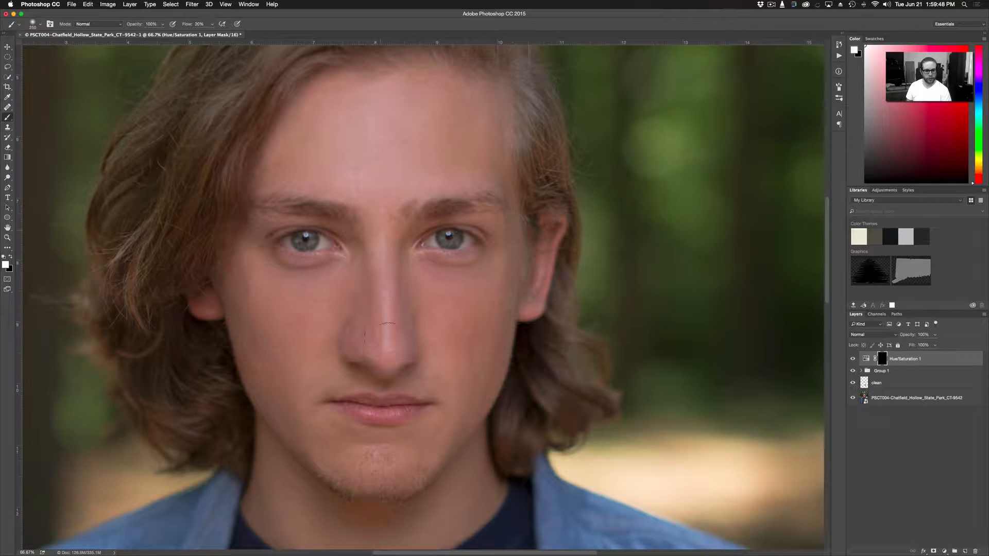
key(bracketright)
key(bracketleft)
key(bracketleft)
key(bracketleft)
key(bracketleft)
key(bracketleft)
Paint the red correction into the mask over the forehead between the eyebrows with an enlarged brush
key(bracketright)
key(bracketright)
key(bracketright)
key(bracketright)
key(bracketright)
key(bracketright)
key(bracketright)
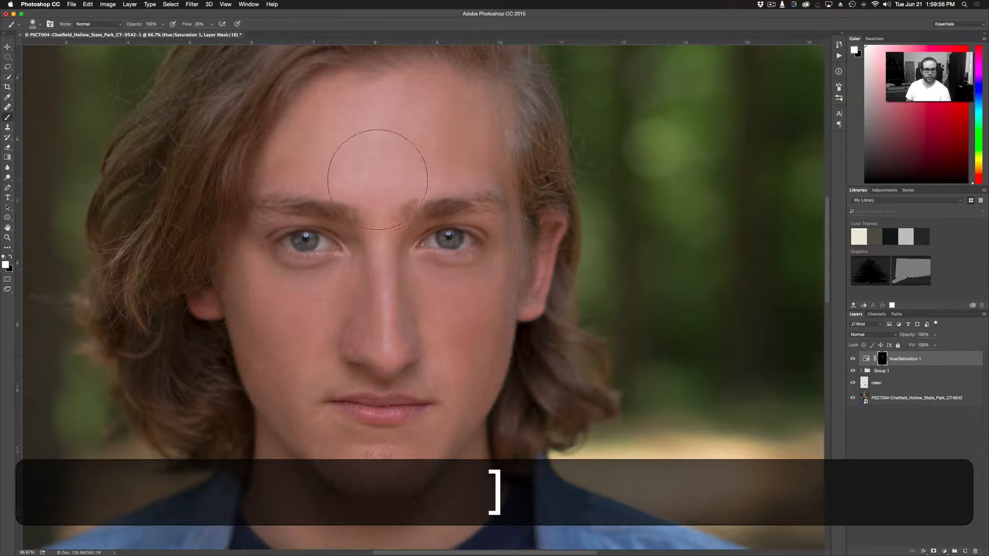
key(bracketleft)
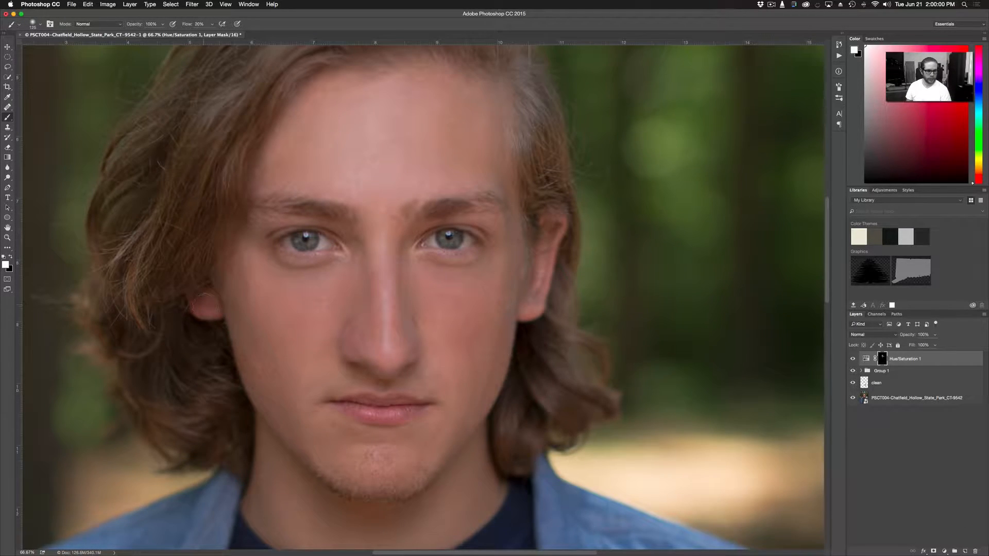
Brush the red correction into the mask over the image-right cheek with a much larger soft brush
key(bracketright)
key(bracketright)
key(bracketright)
key(bracketright)
key(bracketright)
key(bracketright)
key(bracketright)
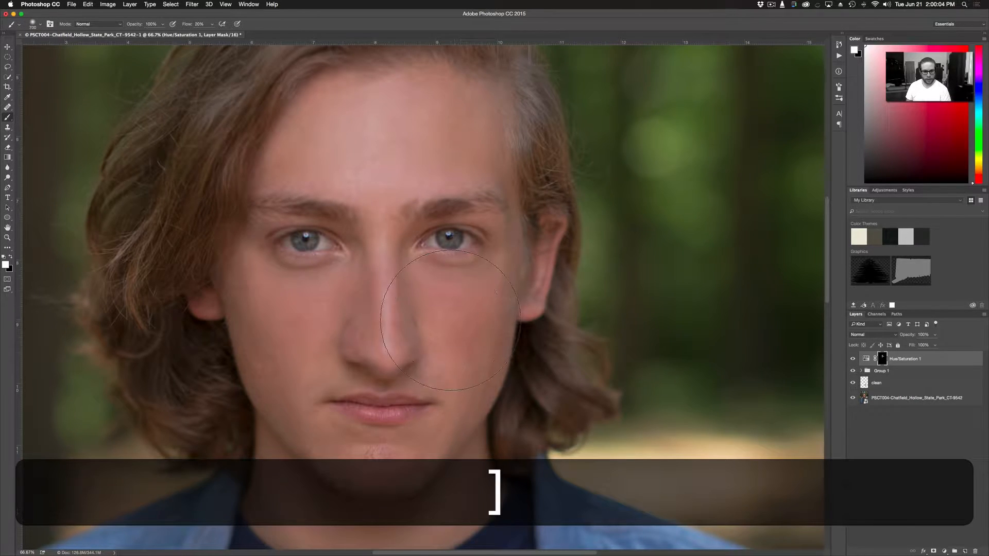
Paint the red correction into the Hue/Saturation mask over the nose tip and chin with a smaller brush
key(bracketleft)
key(bracketleft)
key(bracketleft)
key(bracketleft)
key(bracketleft)
key(bracketleft)
key(bracketleft)
key(bracketleft)
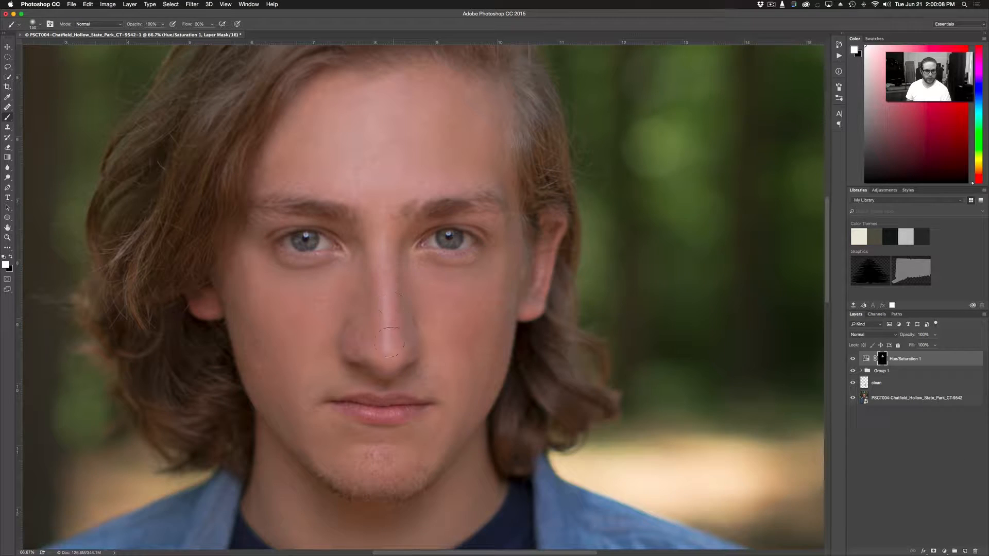
key(bracketright)
key(bracketright)
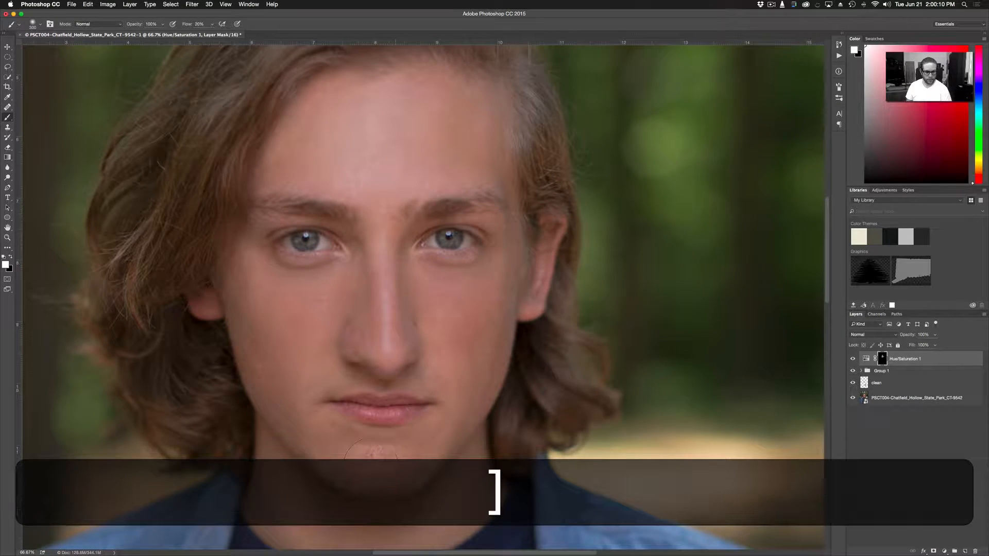
key(bracketleft)
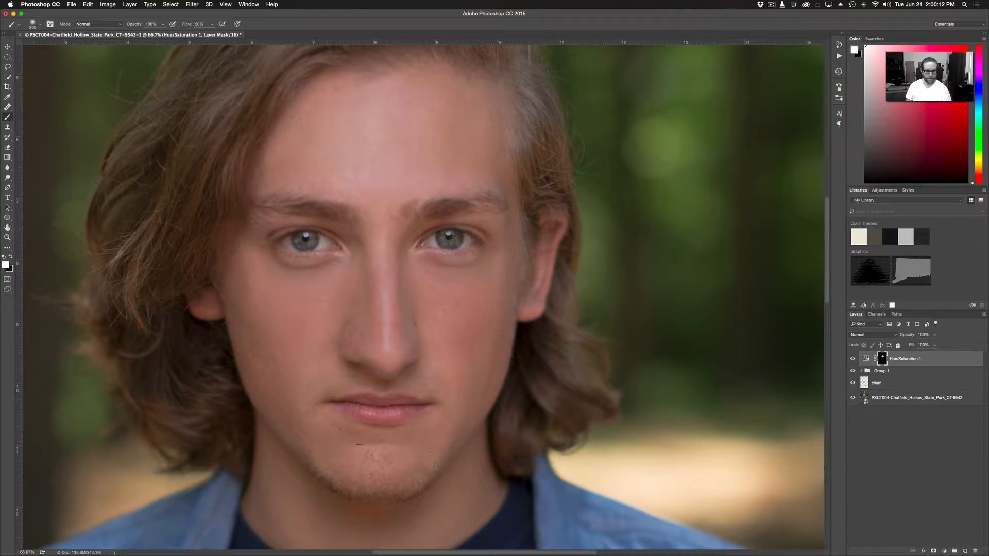
Compare the whole portrait with and without the Hue/Saturation layer
key(super+0)
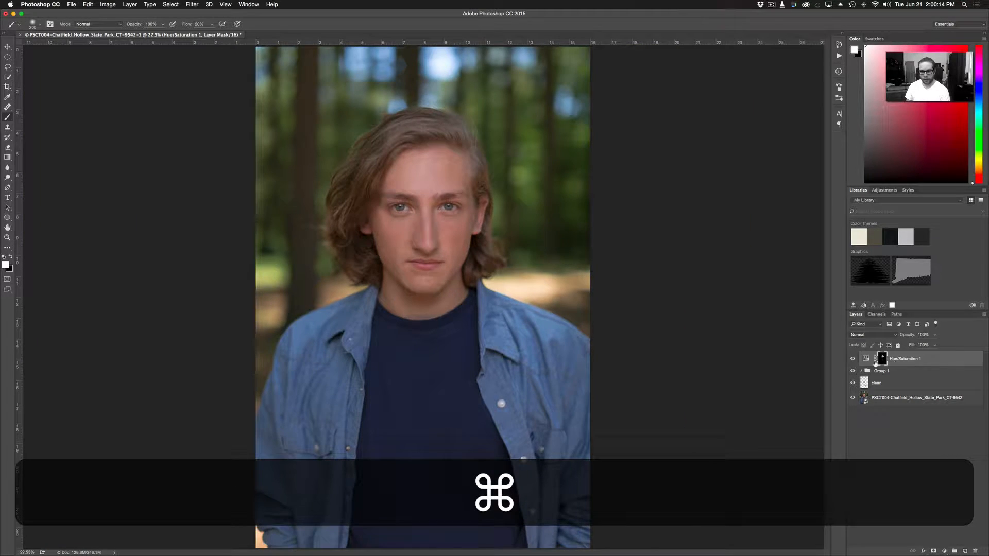
click(852, 359)
click(853, 359)
click(853, 359)
click(852, 359)
click(852, 359)
click(852, 359)
Examine the facial redness at 100% with the Hue/Saturation layer hidden and shown, ending on the full image
key(super+equal)
key(super+equal)
key(super+equal)
drag(589, 117, 611, 408)
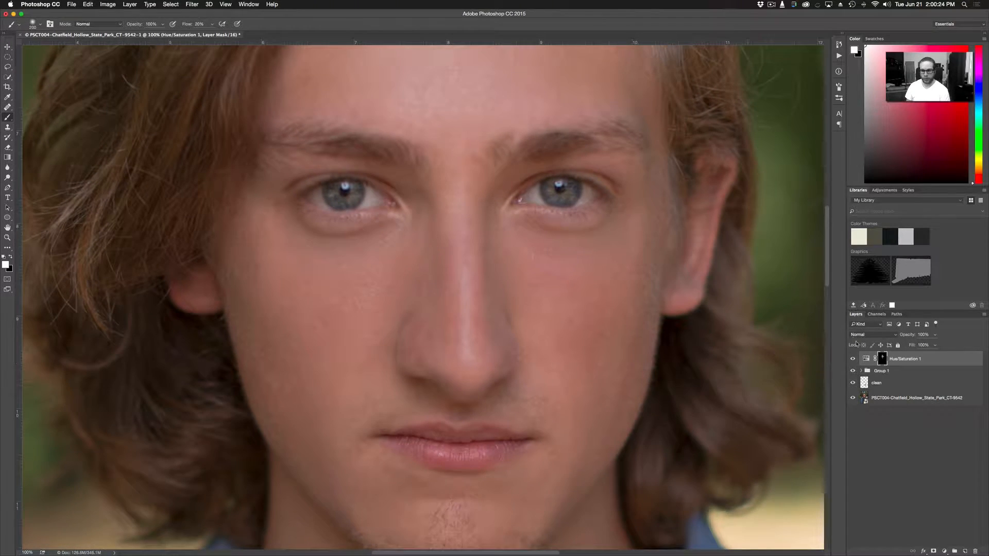
click(853, 360)
click(854, 359)
click(853, 359)
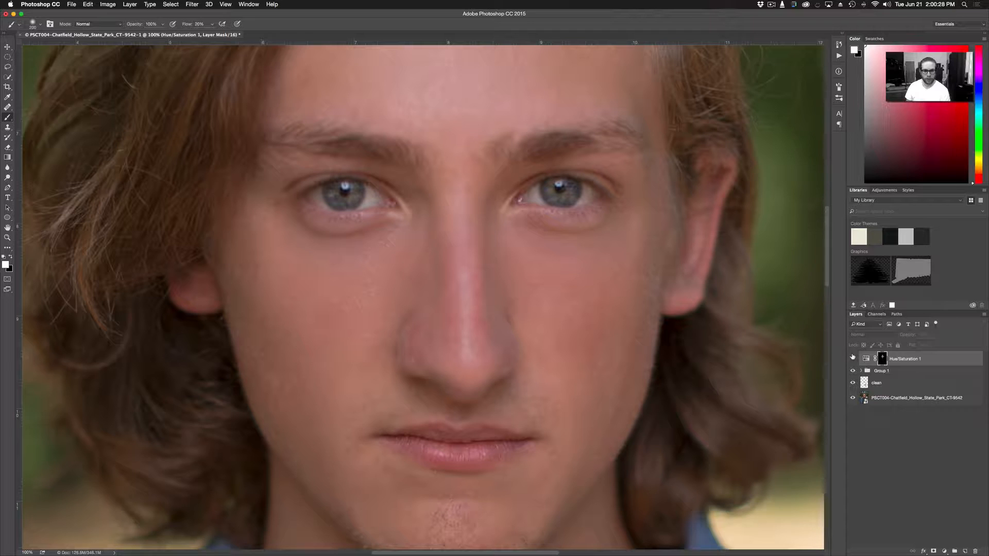
click(853, 359)
click(853, 359)
click(853, 359)
key(super+0)
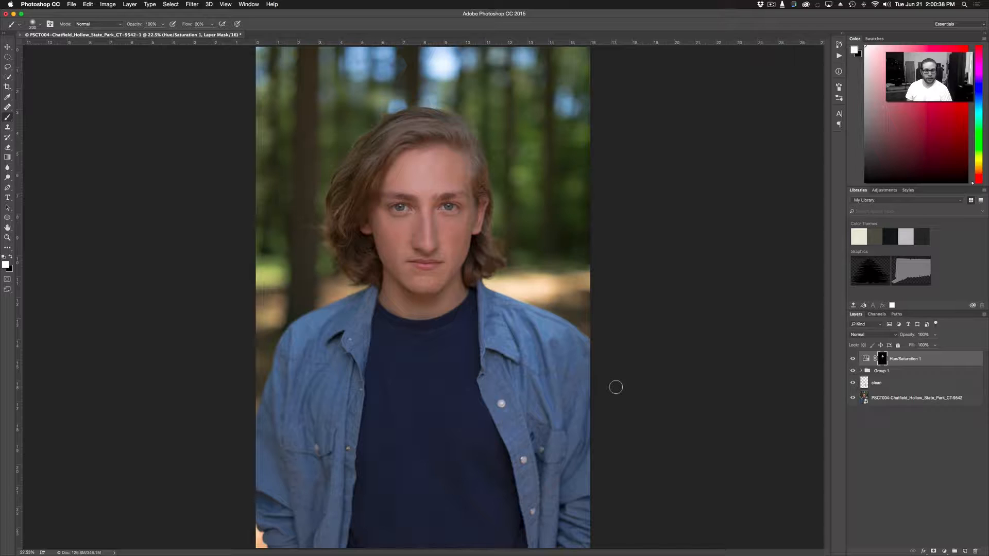
Run the saved dodge-and-burn action to add the D&B group at the top of the layer stack
key(super+F11)
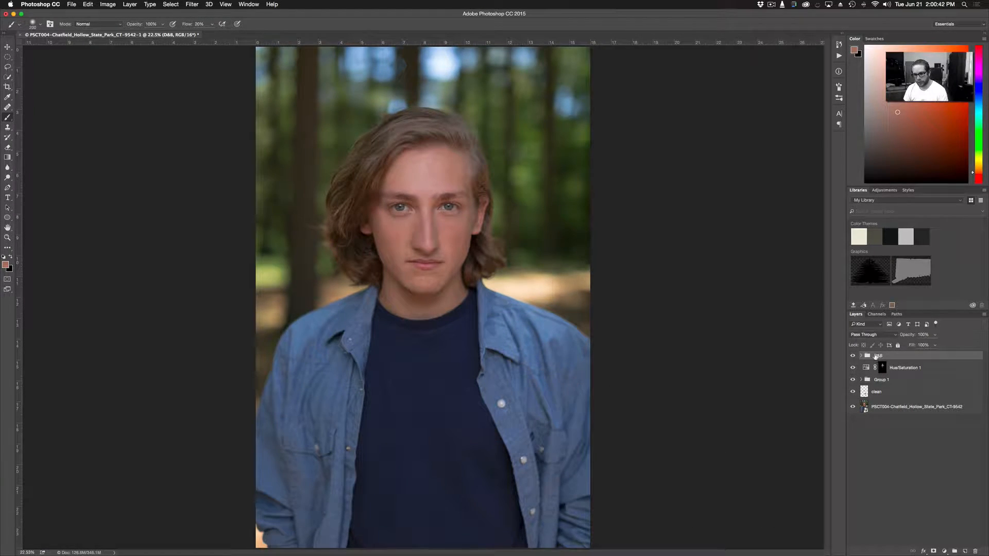
Rename the Hue/Saturation layer as "red skin" and Group 1 as "texture"
double_click(920, 368)
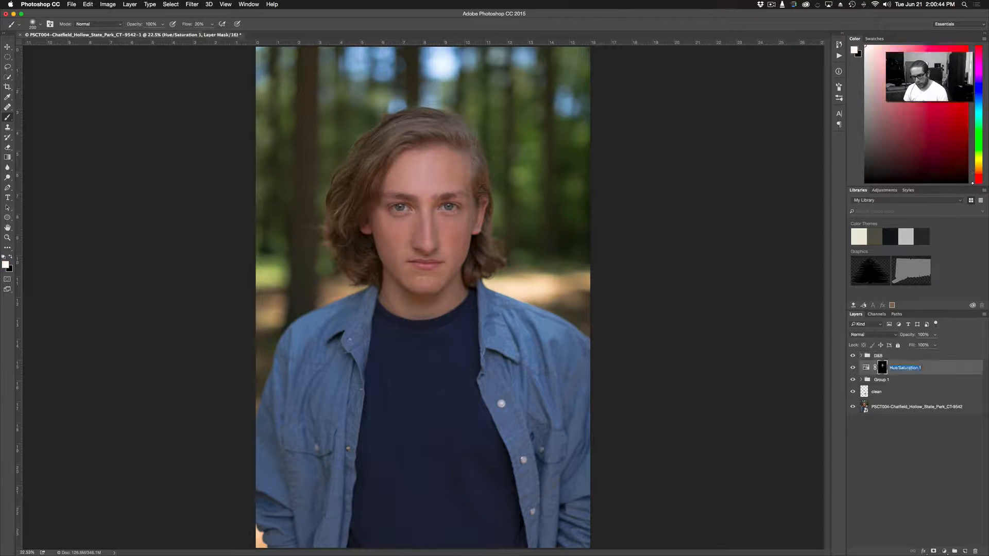
text(red skin)
key(Return)
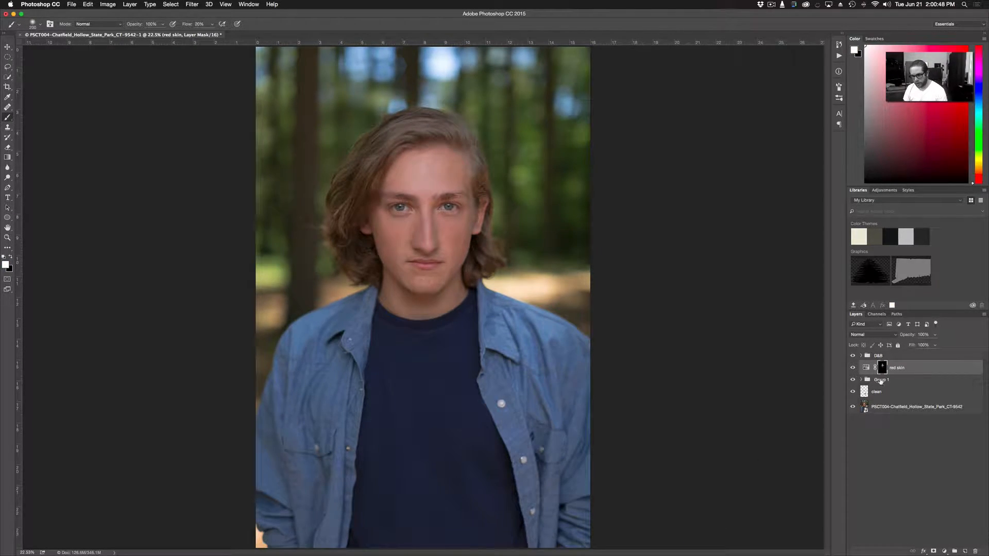
double_click(881, 381)
text(texture)
key(Return)
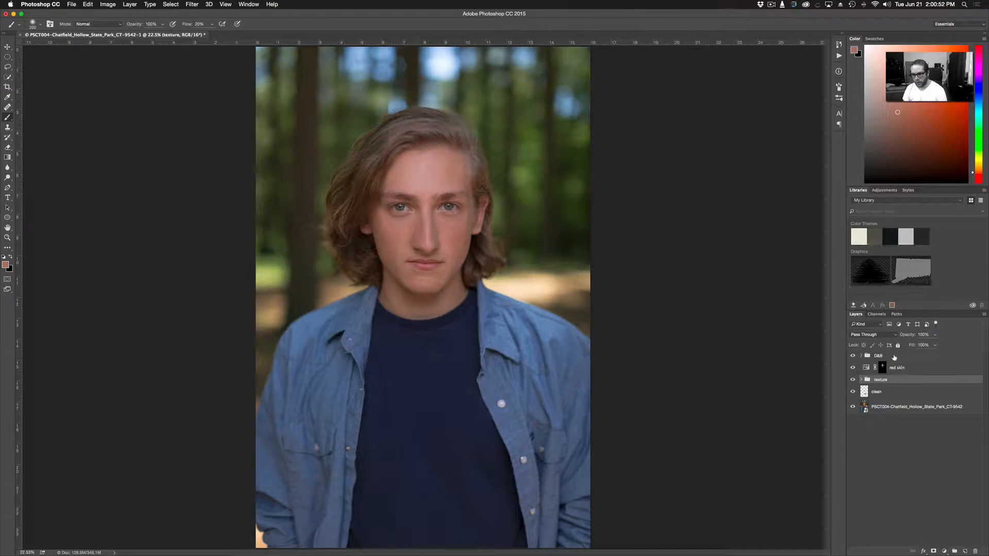
Expand the D&B group and inspect the curve of its burn layer
click(895, 356)
click(861, 355)
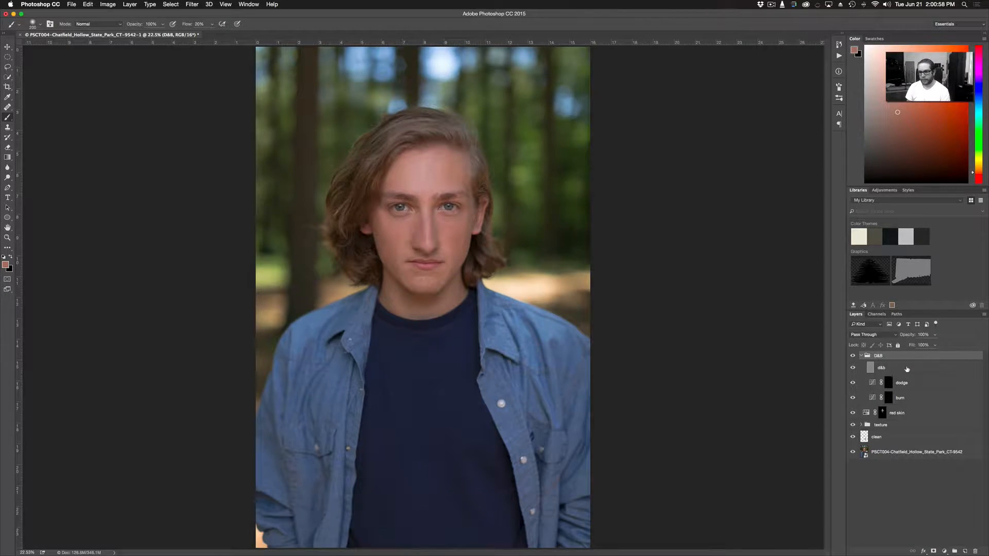
click(889, 383)
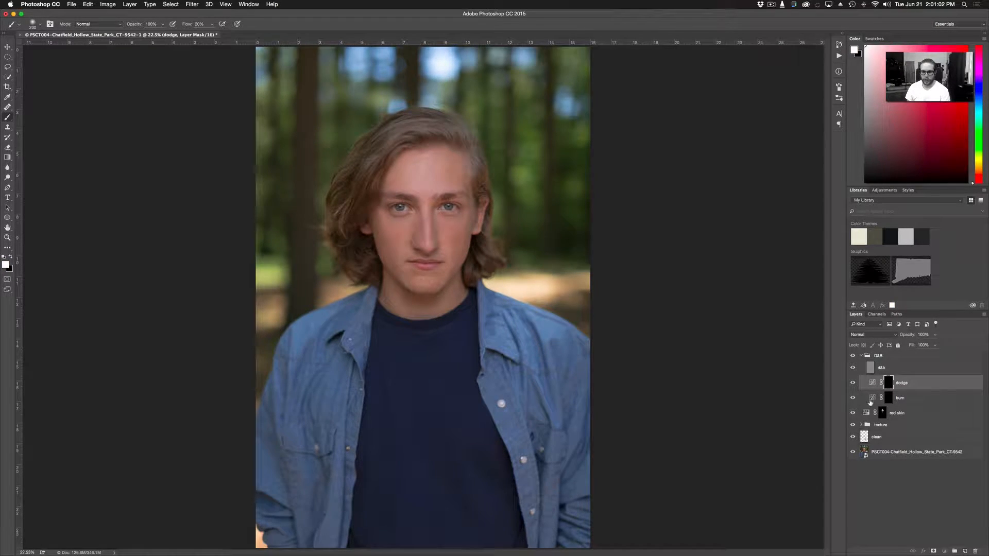
click(871, 400)
double_click(872, 399)
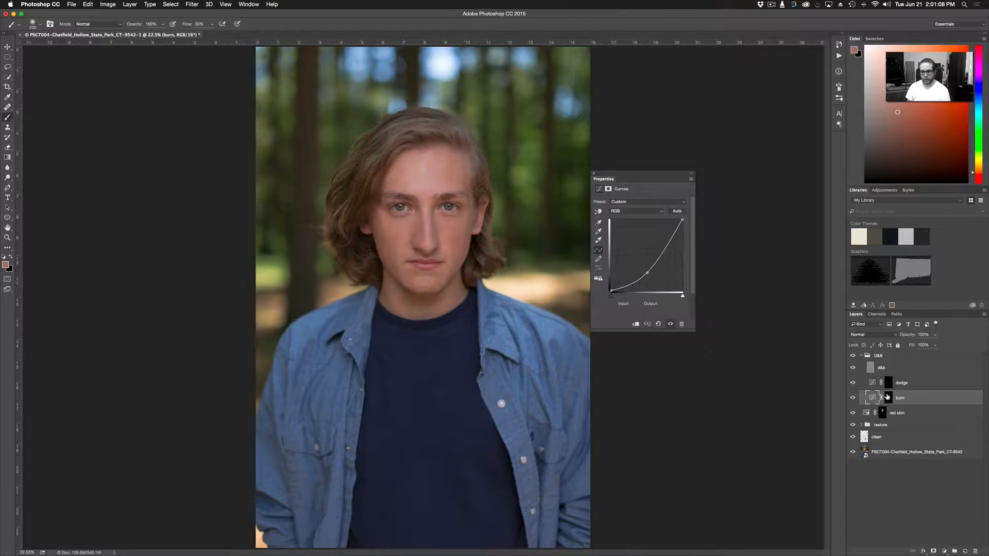
click(593, 176)
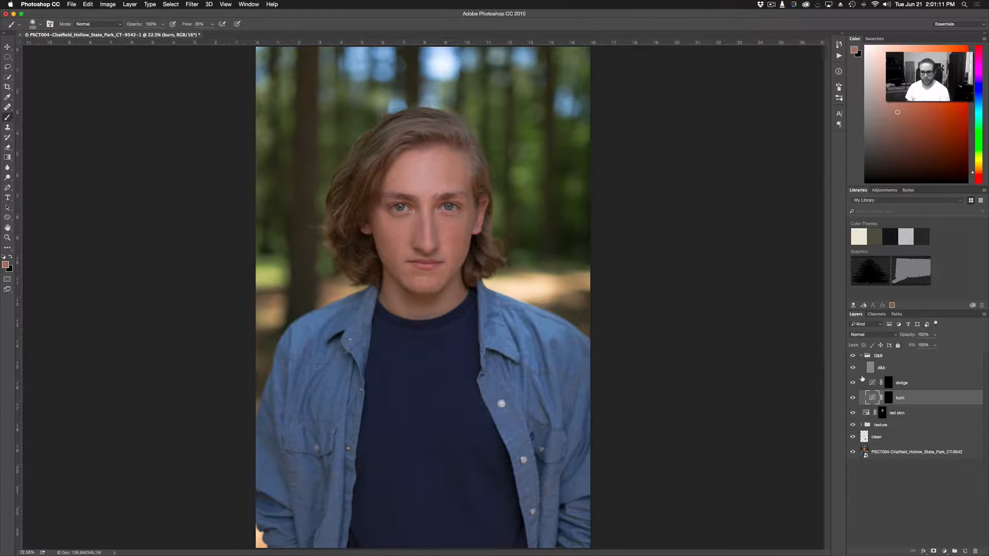
Target the burn layer's mask and ready an enlarged white brush at 6% flow
click(889, 400)
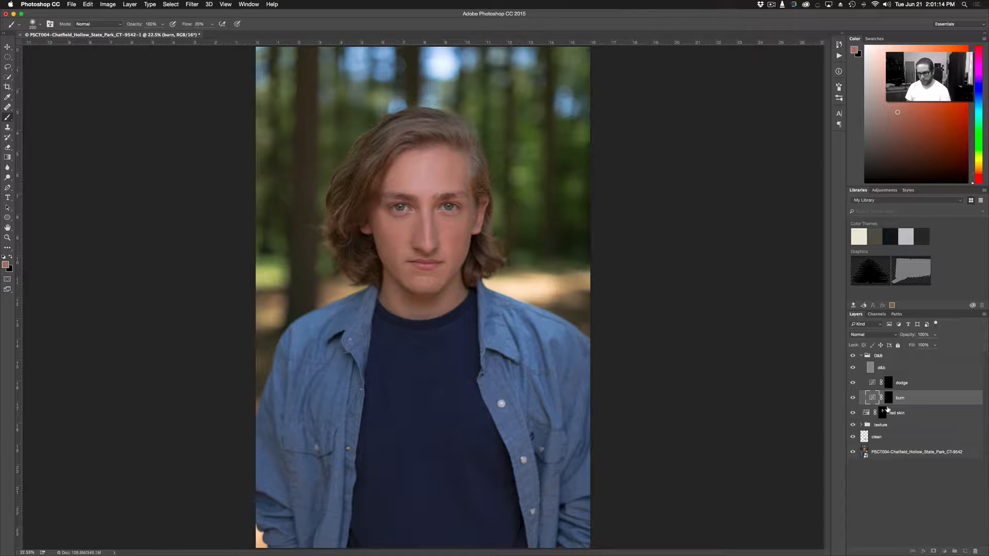
key(b)
key(shift+b)
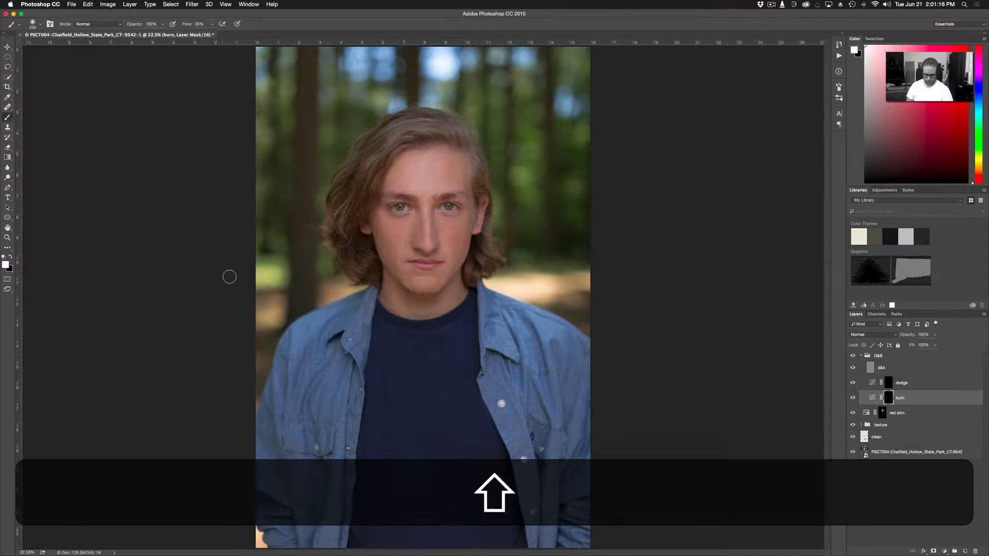
key(shift+0)
key(shift+6)
key(bracketright)
key(bracketright)
key(bracketright)
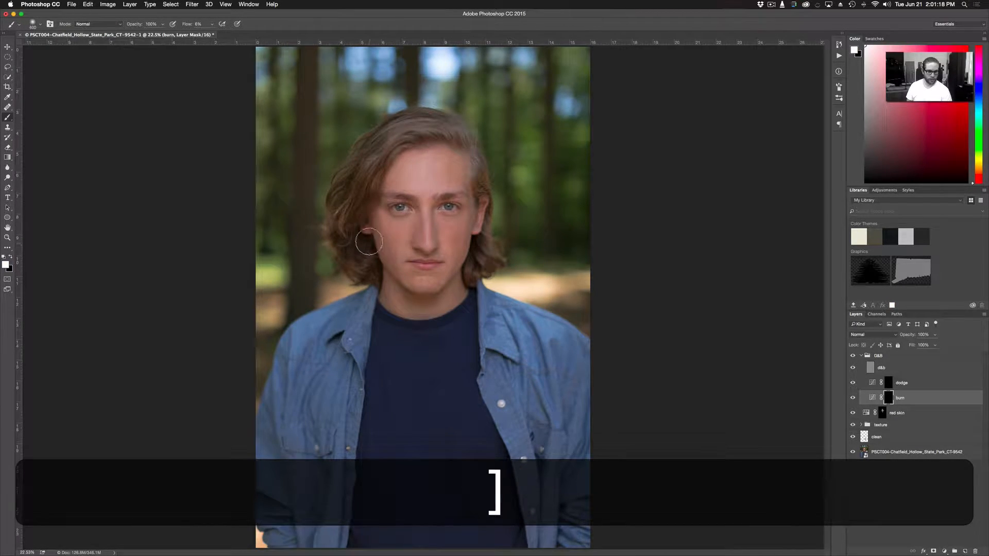
Paint white on the burn mask along the image-right side of the forehead, reducing the brush to fit
key(shift+bracketright)
key(shift+bracketleft)
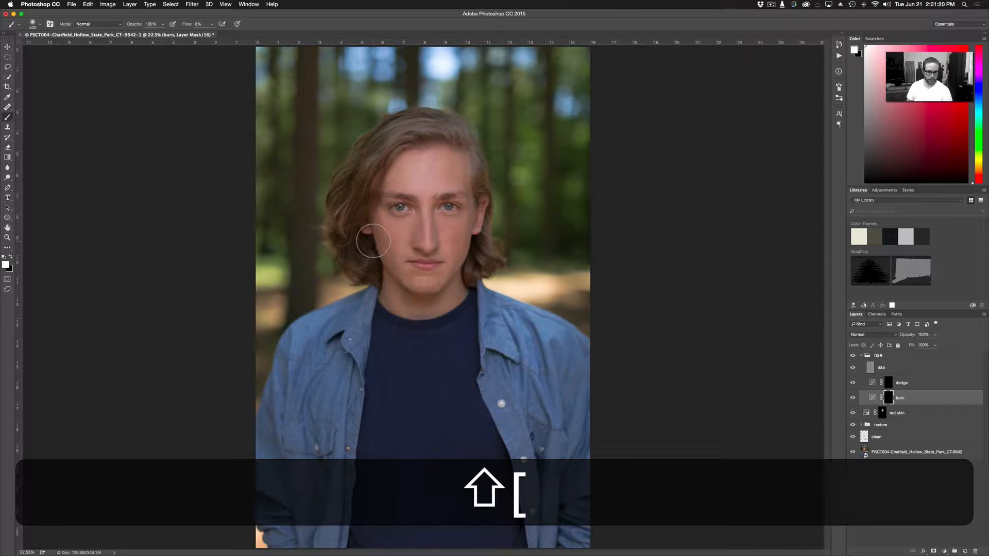
key(bracketleft)
key(bracketleft)
key(bracketleft)
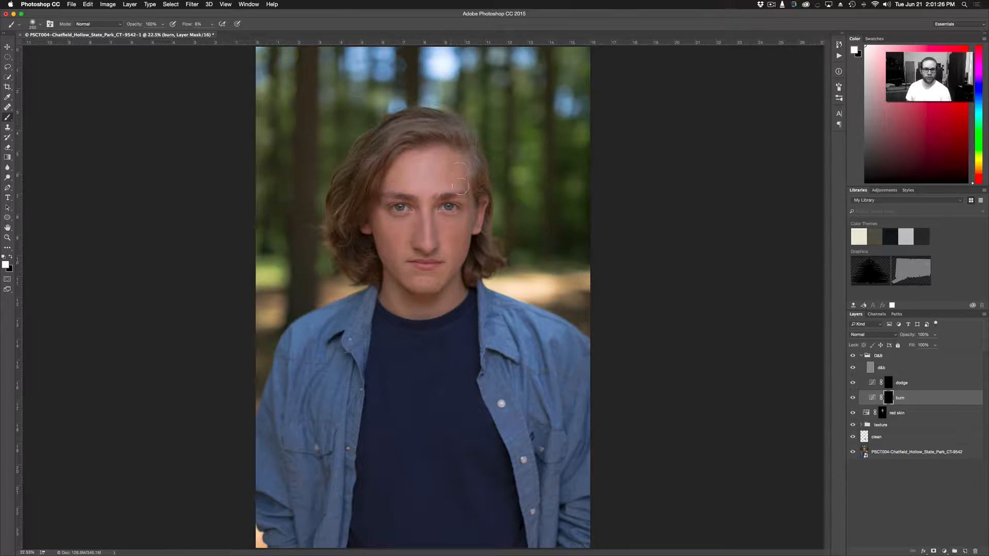
key(bracketleft)
key(bracketleft)
key(bracketleft)
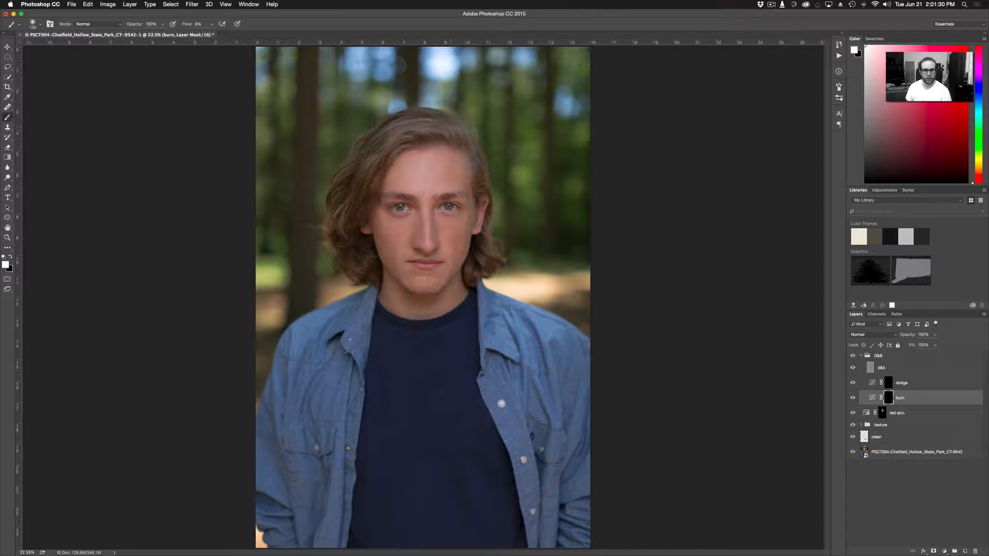
Burn in the image-right cheek and jawline, adjusting the brush size to the contours
key(bracketright)
key(bracketright)
key(bracketright)
key(bracketright)
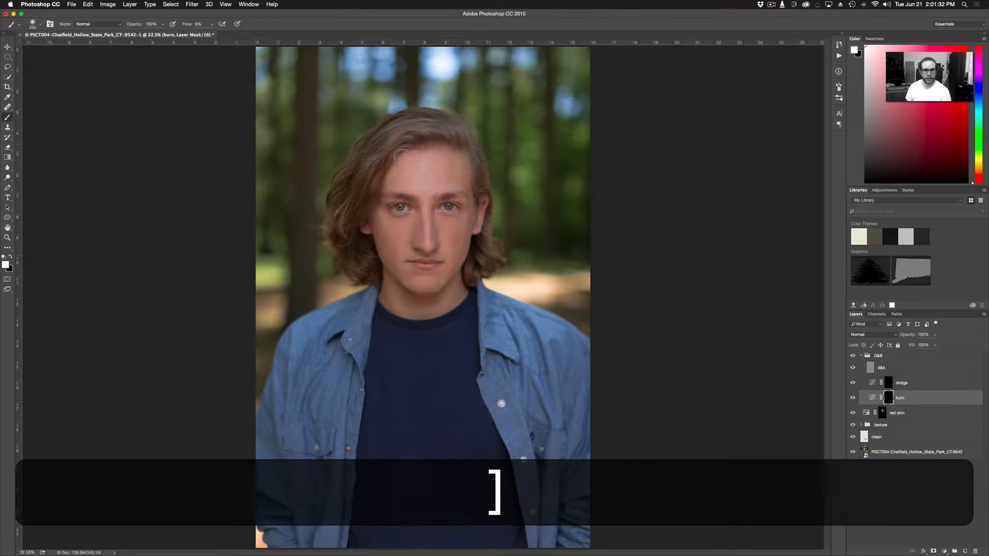
key(bracketleft)
key(bracketleft)
key(bracketright)
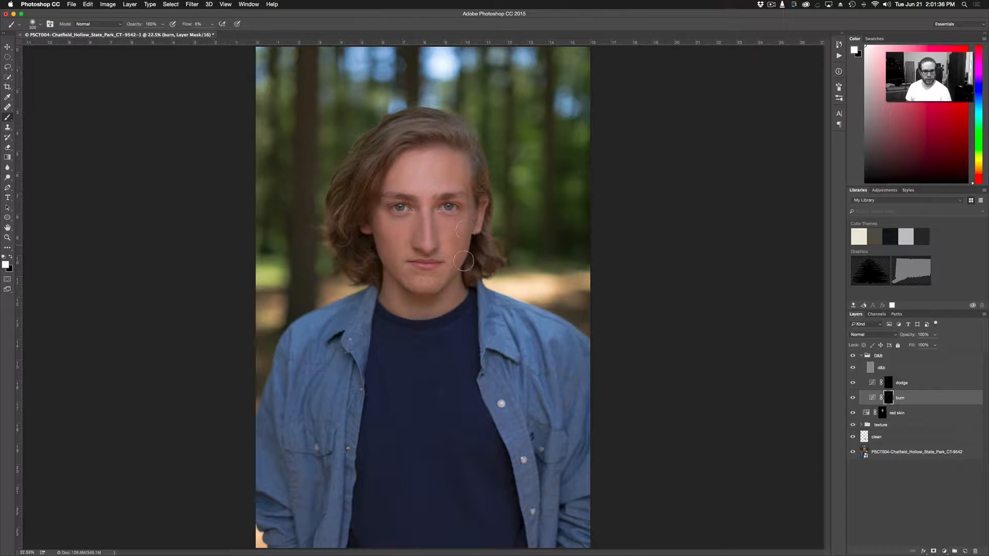
key(bracketleft)
key(bracketright)
key(bracketright)
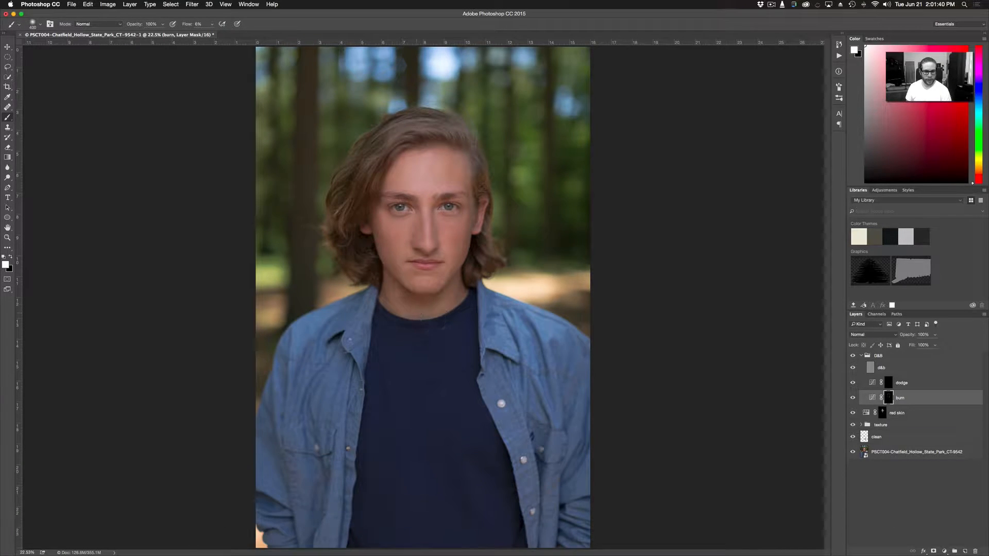
Undo the last burn stroke and reduce the brush for finer shading
key(bracketleft)
key(super+z)
key(bracketleft)
key(bracketleft)
key(bracketleft)
key(bracketleft)
key(super)
Darken the image-left side of the denim shirt on the burn mask with a large soft brush
key(bracketright)
key(bracketright)
key(bracketright)
key(bracketright)
key(bracketright)
key(bracketright)
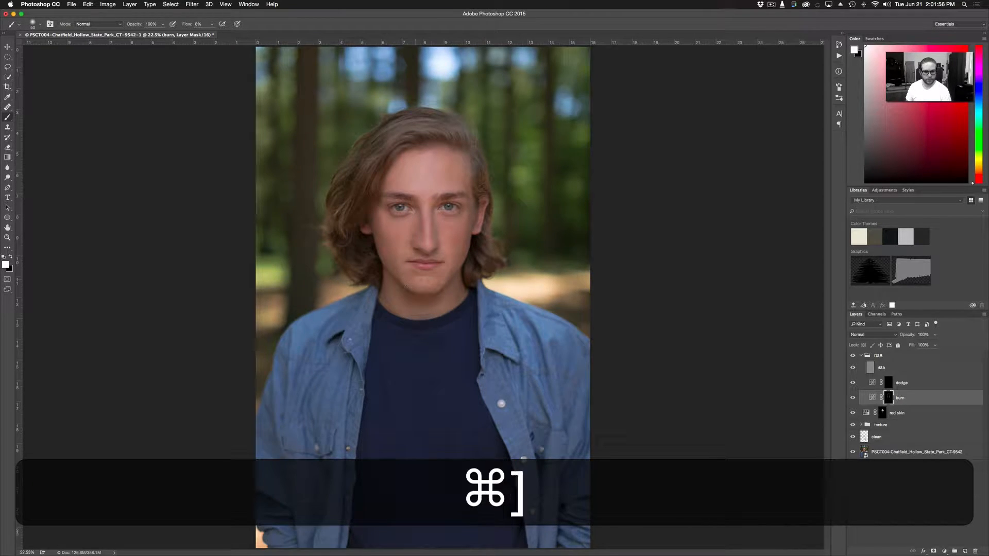
key(bracketright)
key(bracketright)
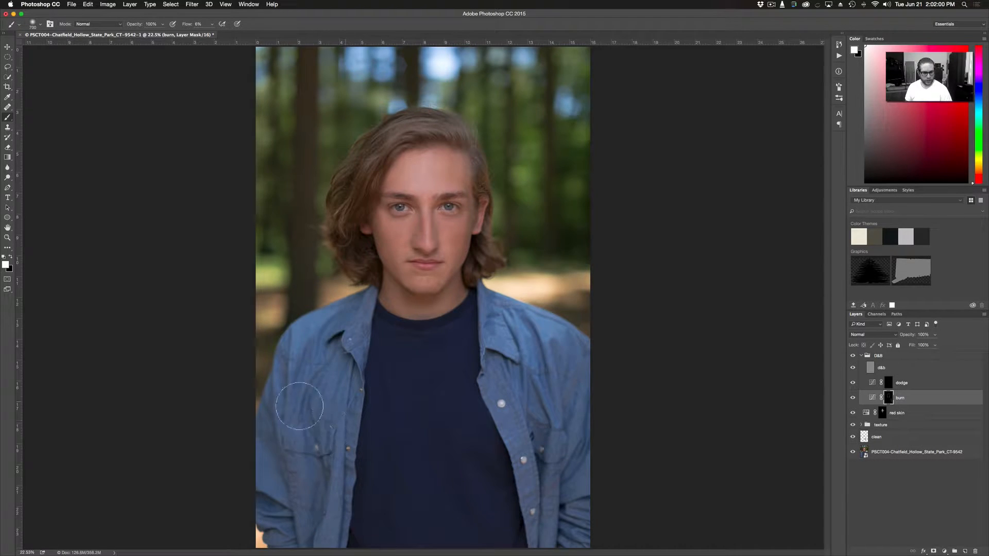
key(bracketleft)
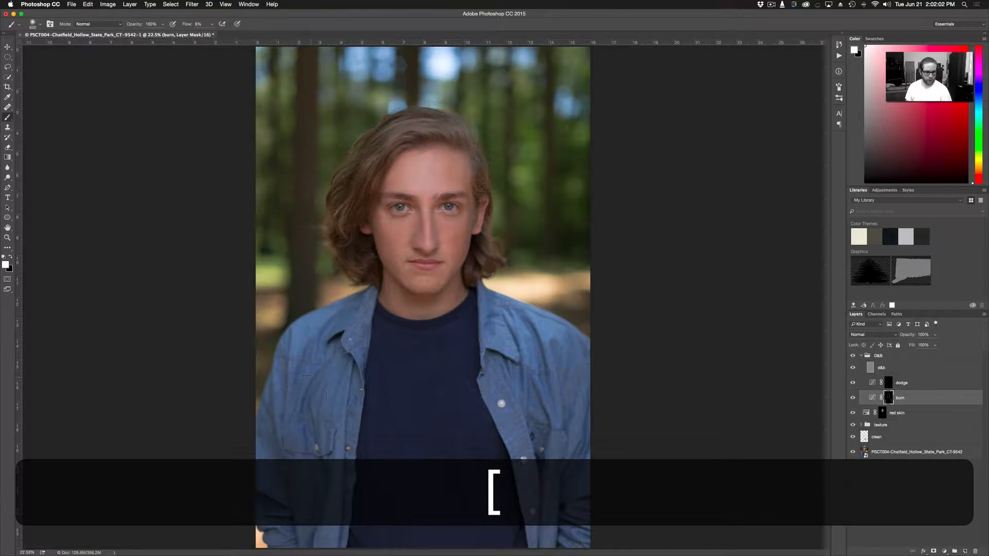
Burn the lower image-right area of the clothing with a much larger brush
key(bracketright)
key(bracketright)
key(bracketright)
key(bracketright)
key(bracketright)
key(bracketright)
key(bracketright)
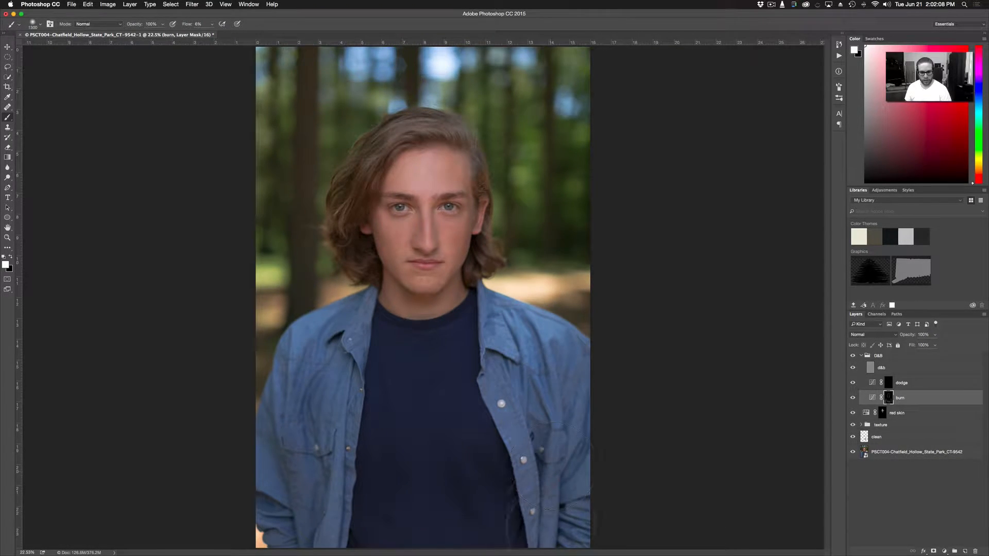
Burn around the pocket and sleeve on the image-left side of the denim shirt, varying the brush size
key(bracketleft)
key(bracketleft)
key(bracketleft)
key(bracketleft)
key(bracketleft)
key(bracketleft)
key(bracketleft)
key(bracketleft)
key(bracketleft)
key(bracketleft)
key(bracketleft)
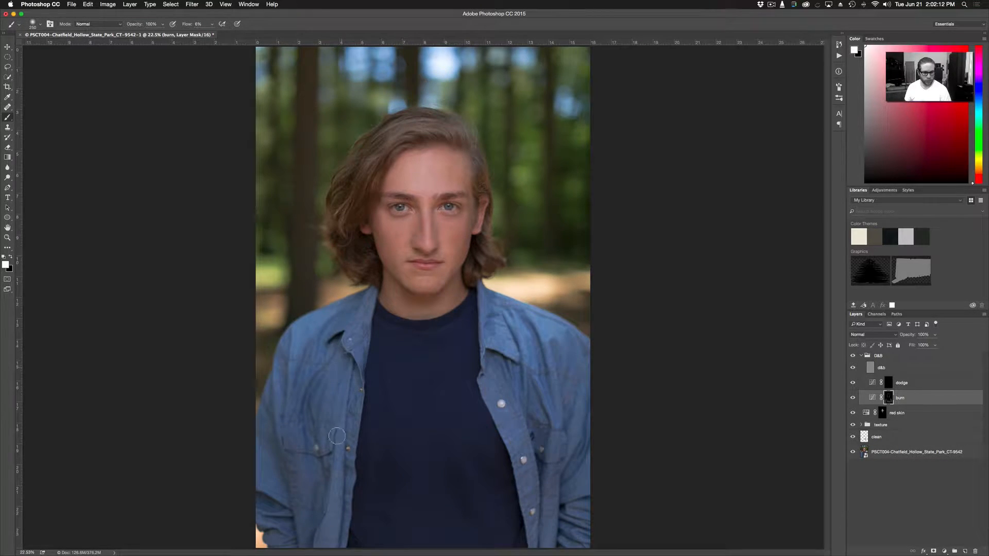
key(bracketright)
key(bracketright)
key(bracketright)
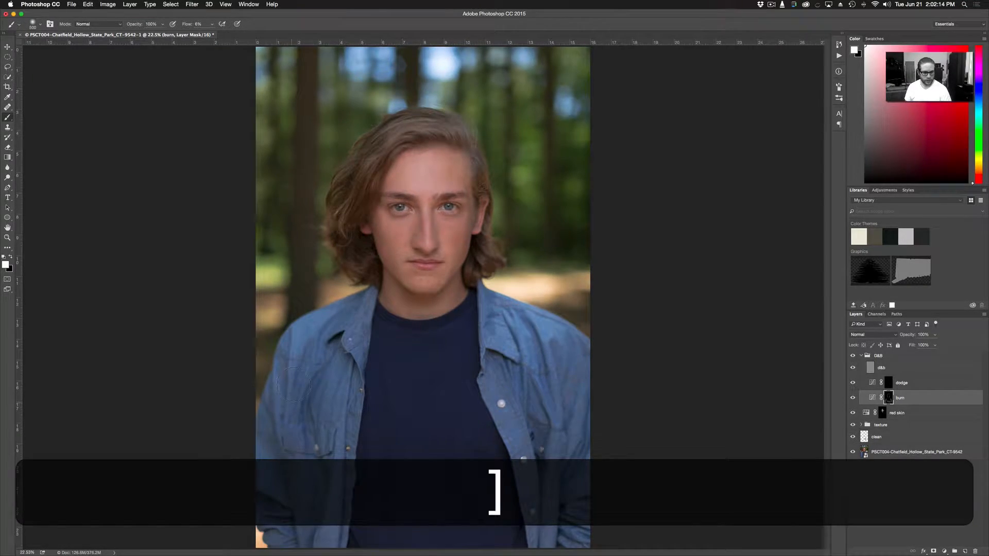
key(bracketright)
key(bracketright)
key(bracketright)
Burn the edge of the face beside the image-right ear and the hair above it with a smaller brush
key(bracketleft)
key(bracketleft)
key(bracketleft)
key(bracketleft)
key(bracketleft)
key(bracketleft)
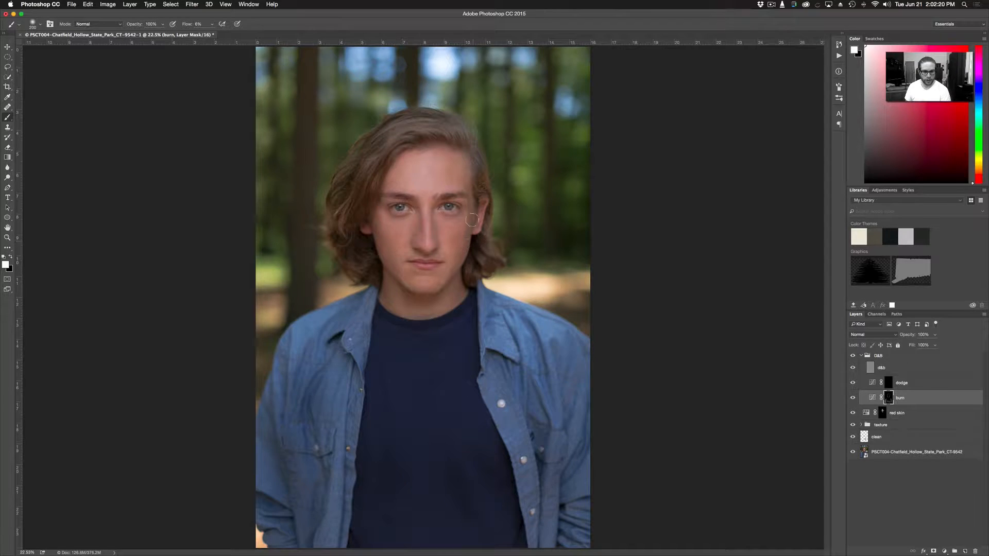
key(bracketleft)
key(bracketleft)
key(bracketleft)
key(bracketright)
drag(458, 127, 466, 136)
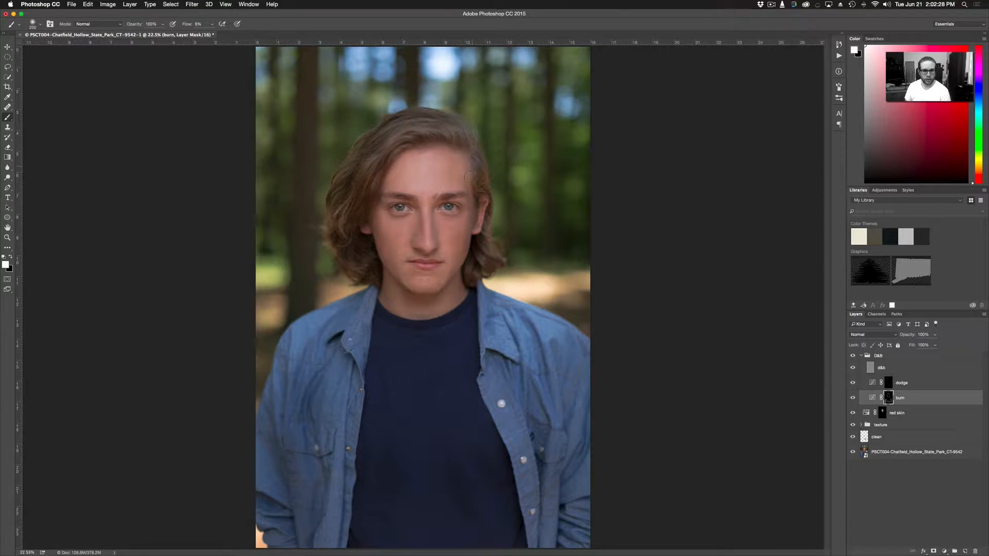
Burn beside the nose, along the chin edge and at the image-left ear with a small brush, undoing a stray stroke
key(bracketleft)
key(bracketleft)
key(bracketleft)
key(bracketleft)
key(bracketleft)
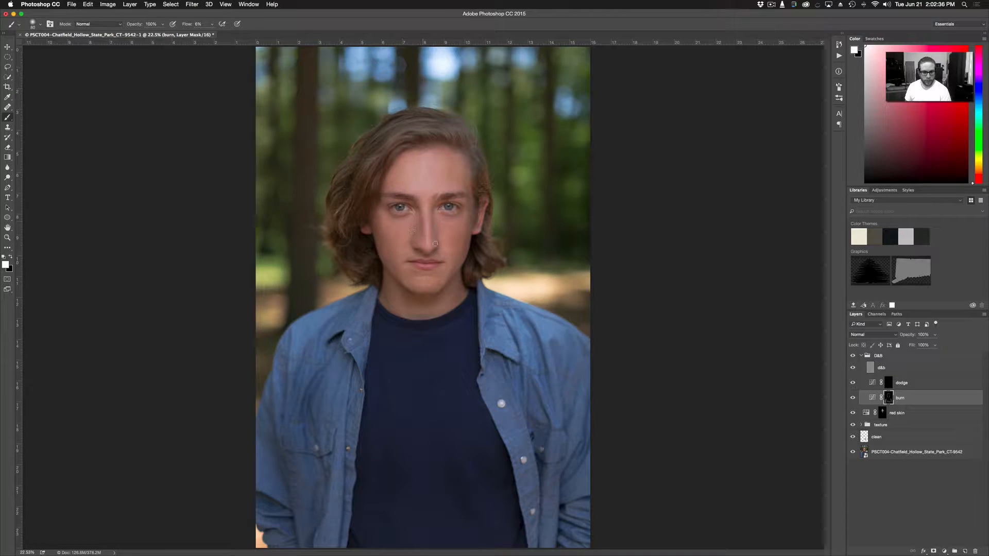
key(super+z)
key(bracketright)
key(bracketleft)
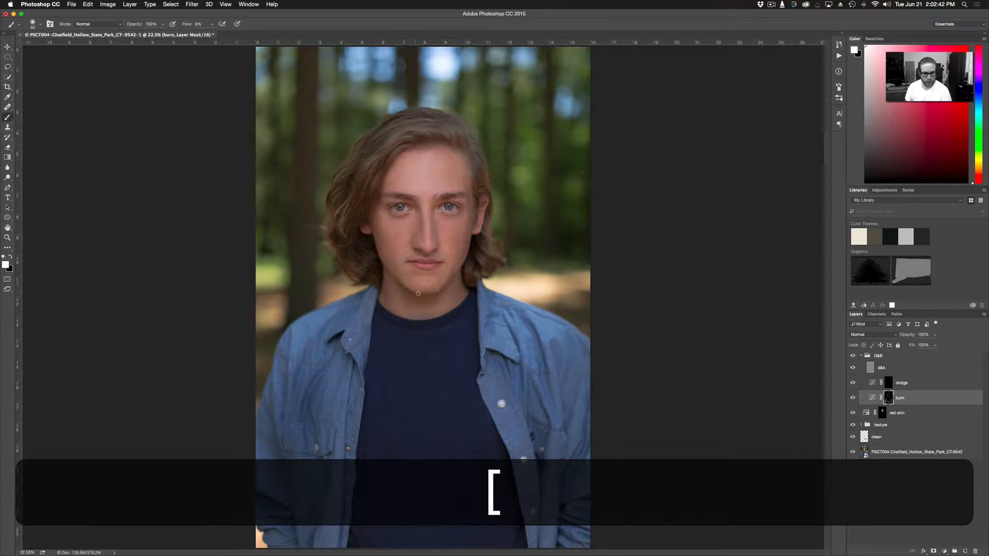
key(bracketright)
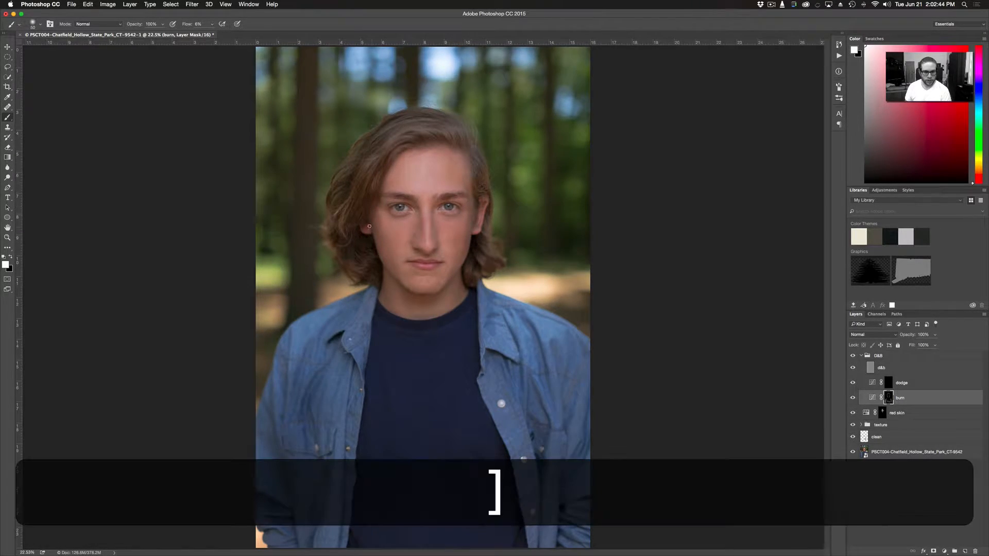
Remove the burn effect under both eyes by painting black on the burn mask with a small soft brush
key(bracketright)
key(bracketright)
key(bracketright)
key(bracketright)
key(bracketright)
key(bracketright)
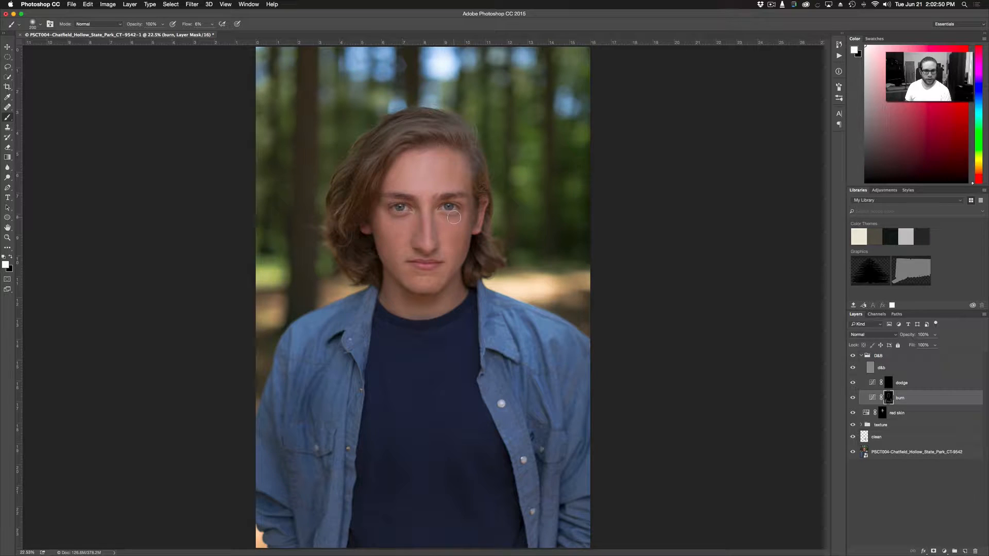
key(x)
key(bracketleft)
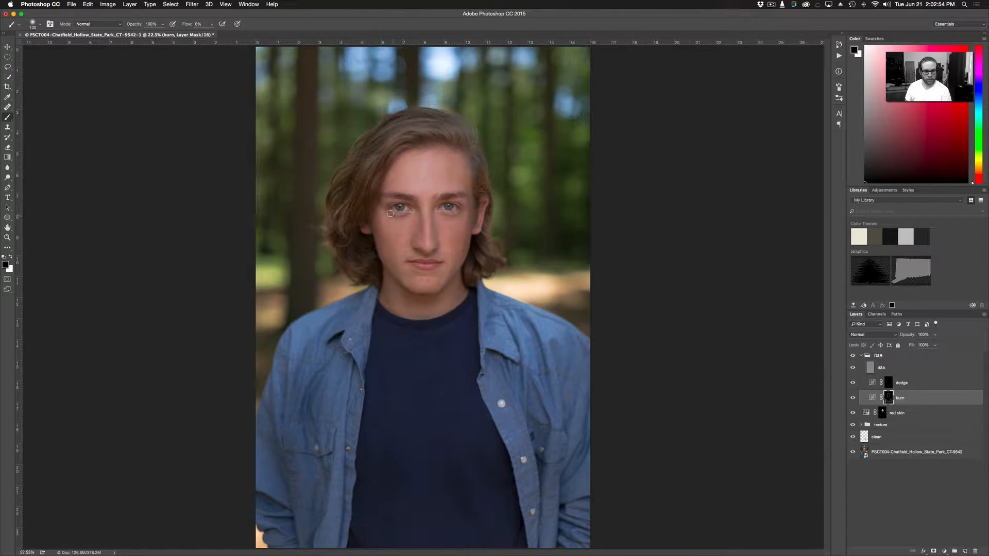
Target the dodge curves mask and paint white along the bridge of the nose with a soft brush
click(887, 382)
key(bracketright)
key(bracketright)
key(bracketright)
key(x)
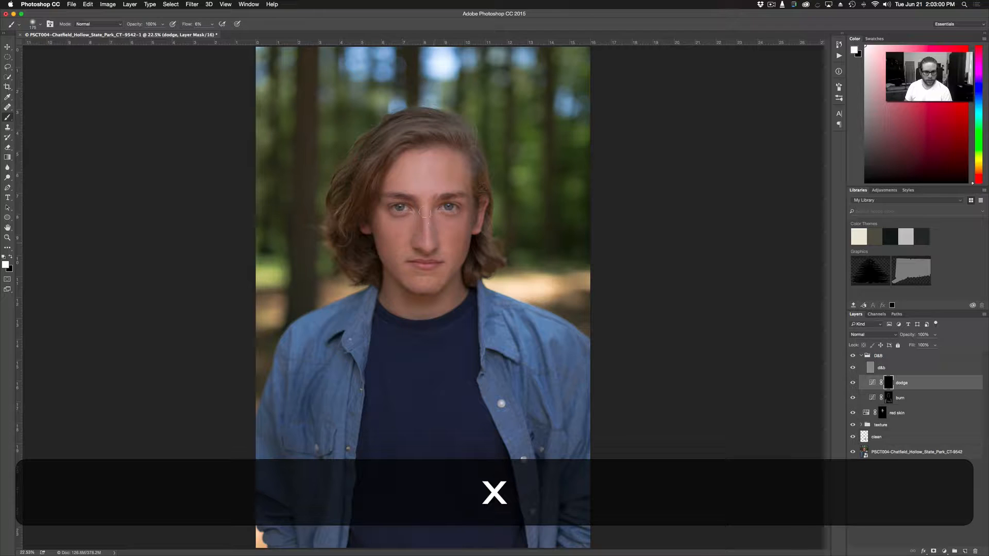
key(shift+bracketleft)
key(shift+bracketright)
key(bracketright)
key(bracketright)
key(bracketright)
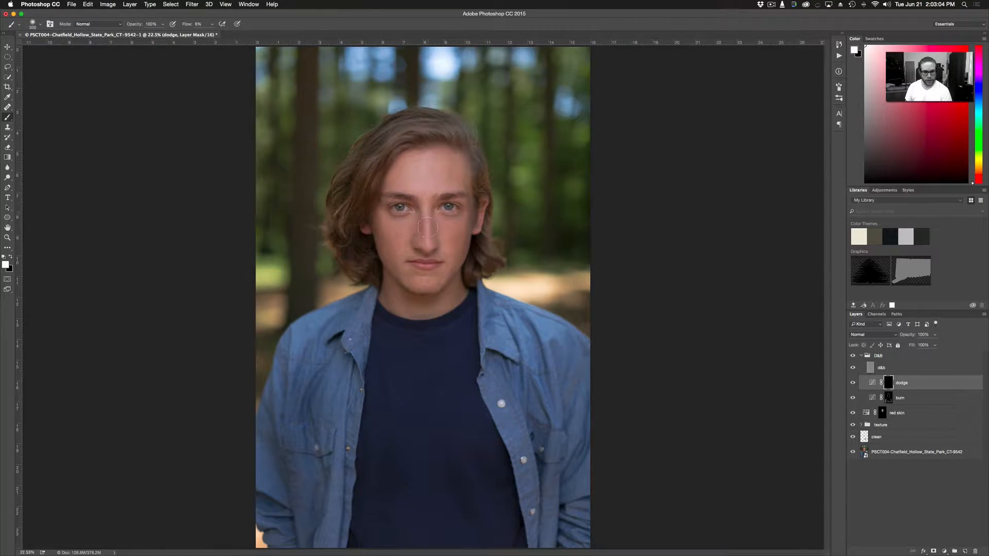
key(bracketleft)
key(bracketleft)
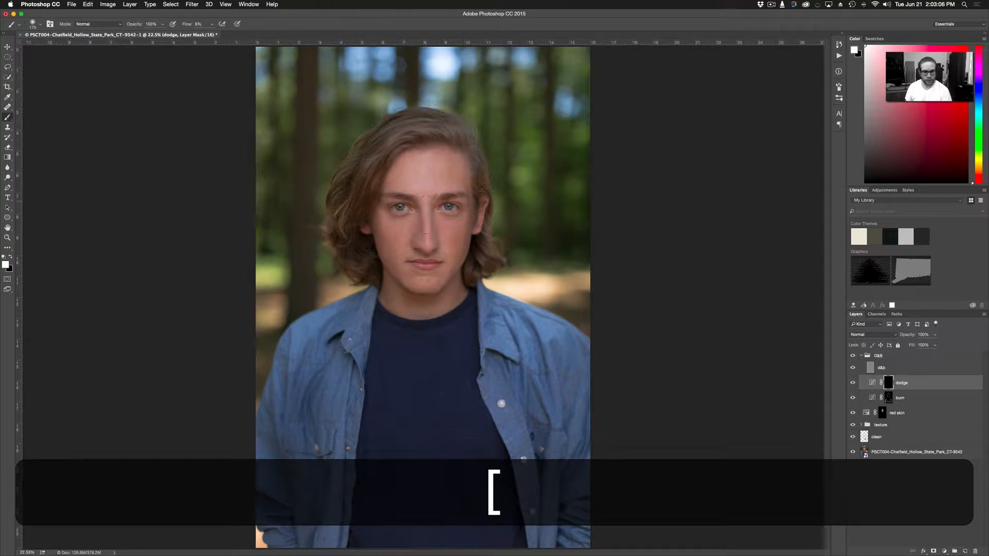
Dodge the forehead and the central part of the face with a much larger soft brush
key(bracketright)
key(bracketright)
key(bracketright)
key(bracketright)
key(bracketright)
key(bracketright)
key(bracketright)
key(bracketright)
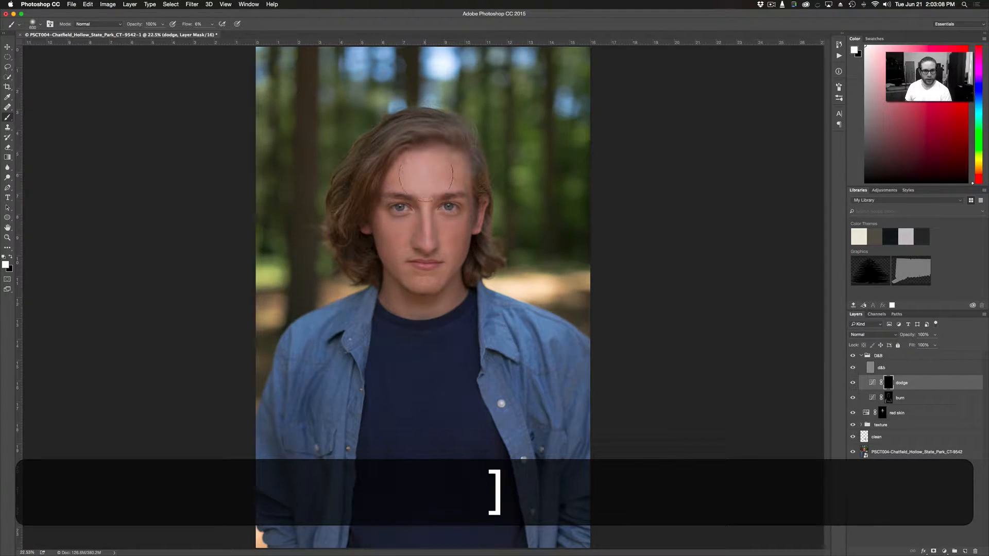
key(bracketright)
key(bracketright)
key(bracketright)
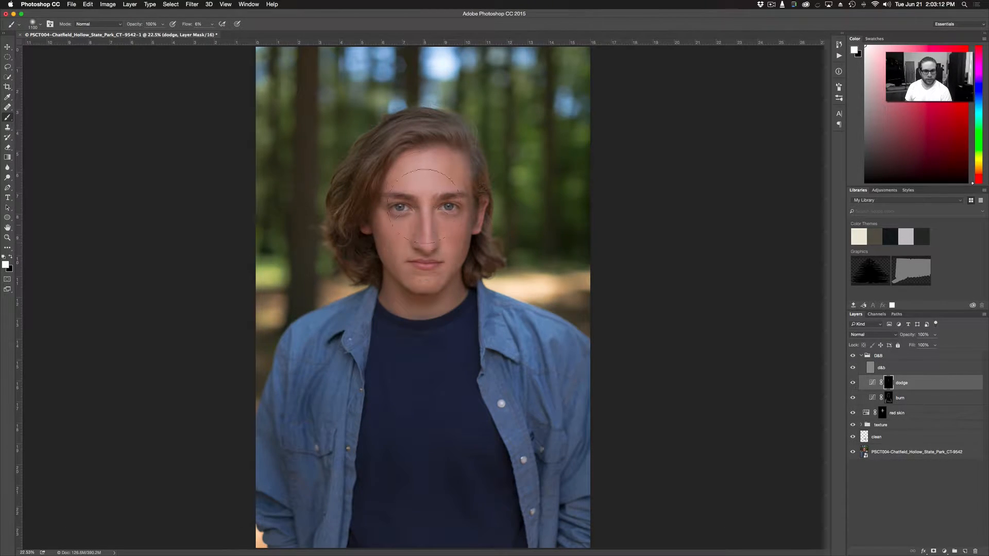
Dodge the image-right shoulder of the denim shirt with a large soft brush
key(bracketright)
key(bracketright)
key(bracketright)
key(bracketright)
key(bracketright)
key(bracketleft)
key(bracketleft)
key(bracketleft)
key(bracketleft)
key(bracketleft)
key(bracketleft)
key(bracketleft)
key(bracketleft)
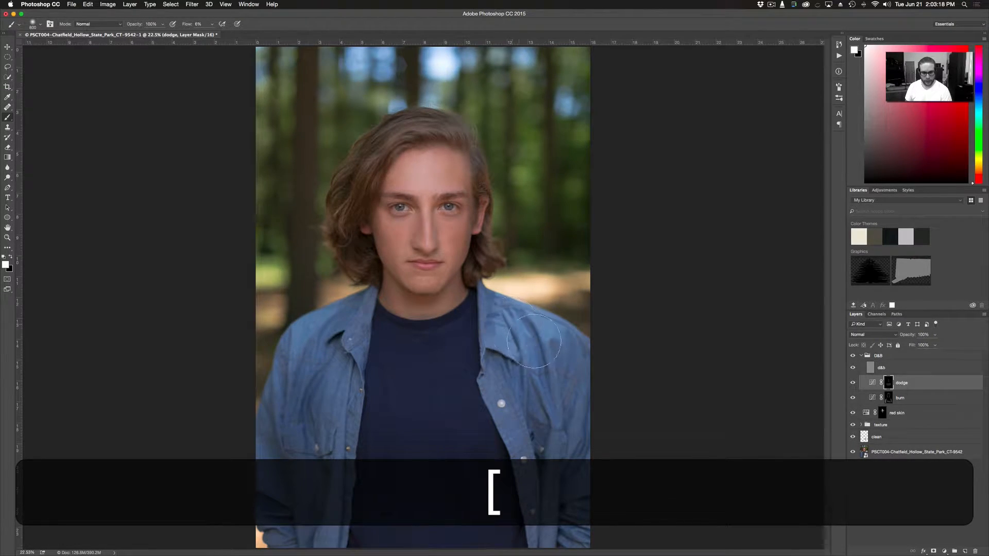
Dodge the highlights and folds of the denim shirt with a progressively smaller brush
key(bracketleft)
key(bracketleft)
key(bracketleft)
key(bracketleft)
key(bracketleft)
key(bracketleft)
key(bracketleft)
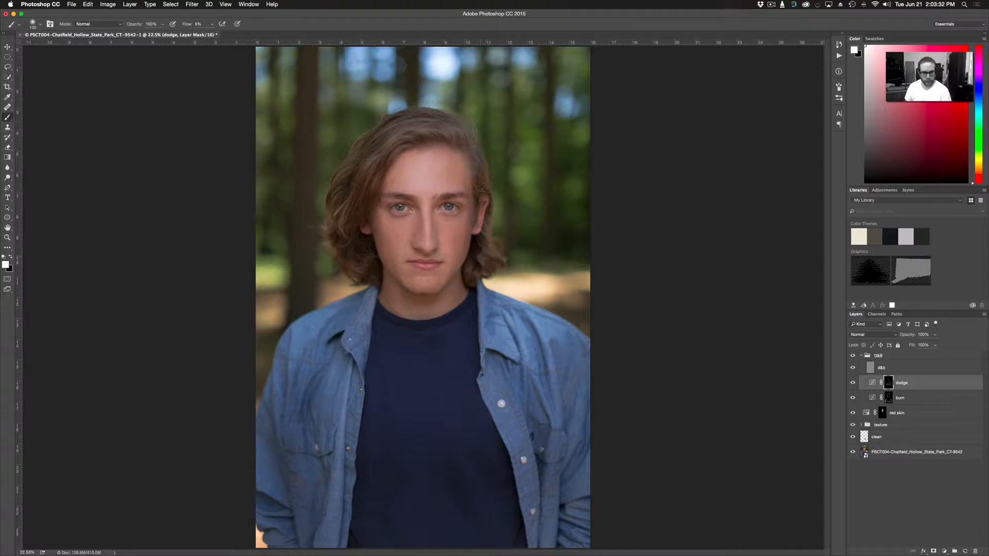
Dodge the lighter hair strands on the image-left side of the head with a small brush
key(bracketleft)
key(bracketright)
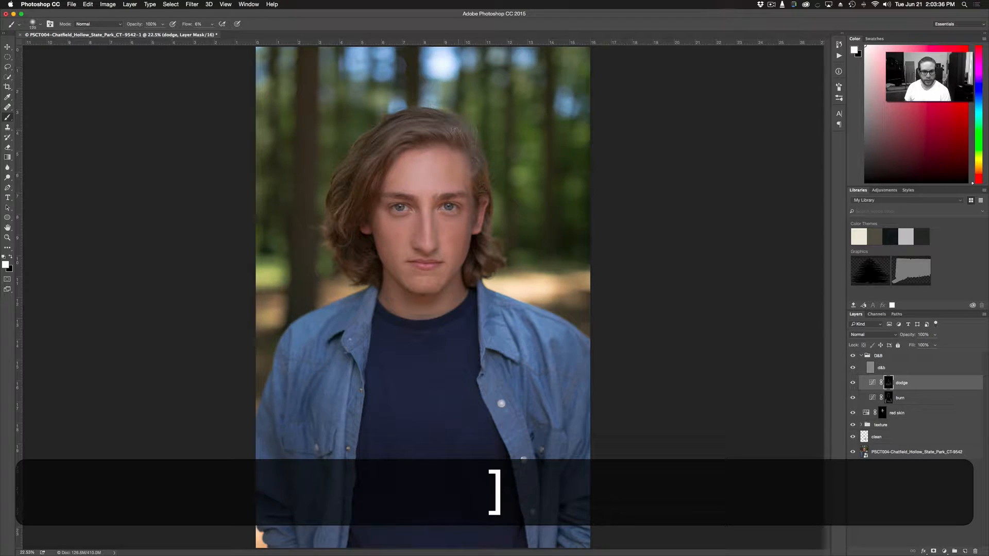
key(bracketleft)
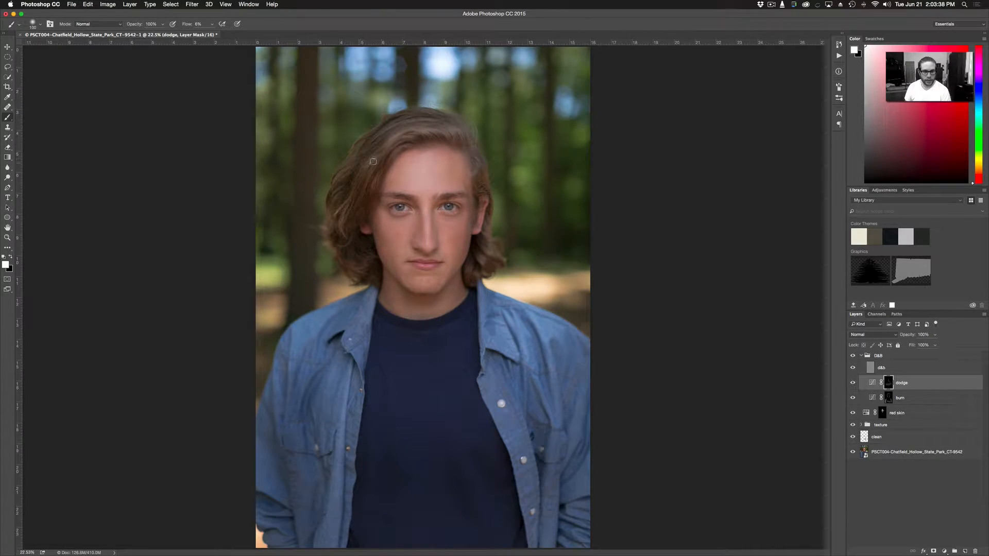
key(bracketleft)
key(bracketleft)
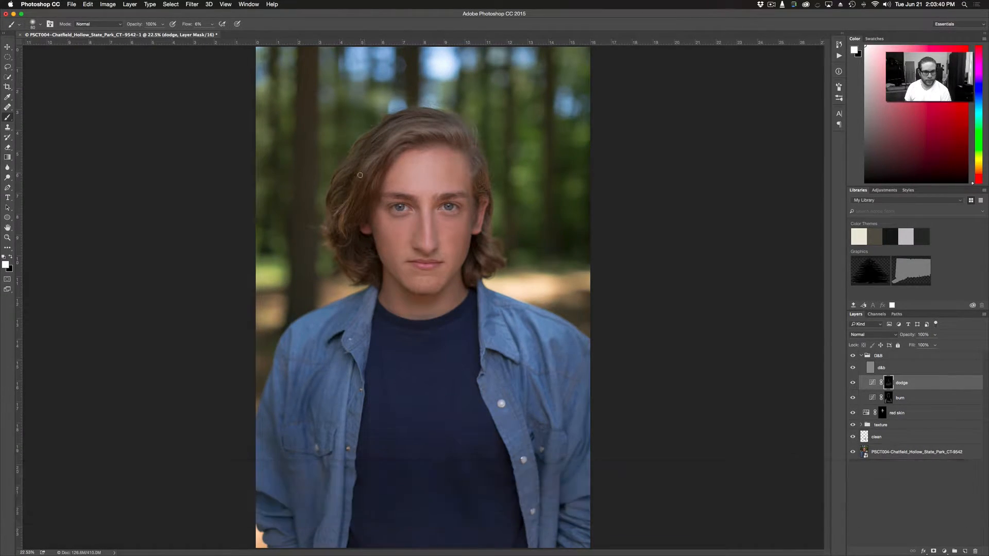
key(bracketright)
key(bracketright)
key(bracketright)
key(bracketright)
key(bracketright)
key(bracketright)
key(bracketright)
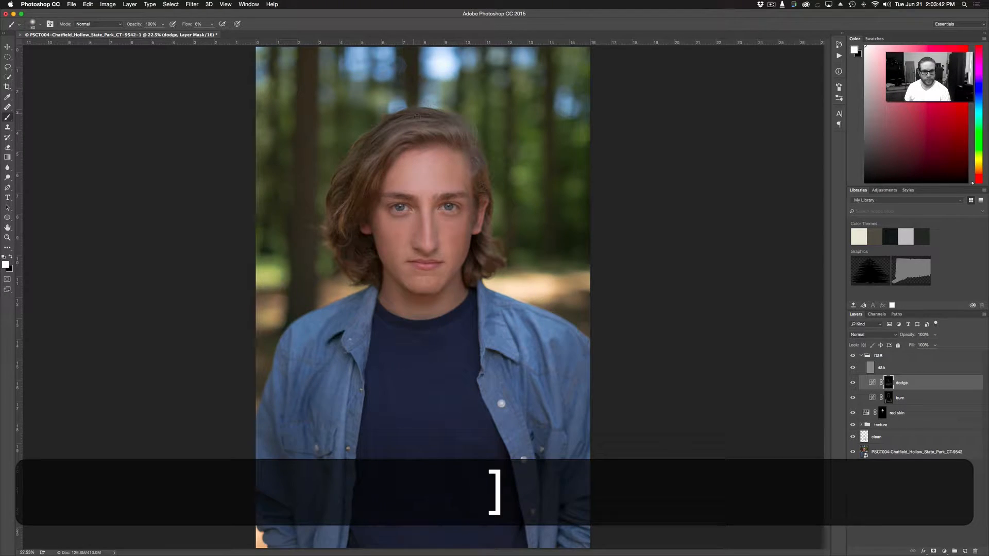
Dodge the eyes at close range on the dodge mask with a very small brush
key(bracketleft)
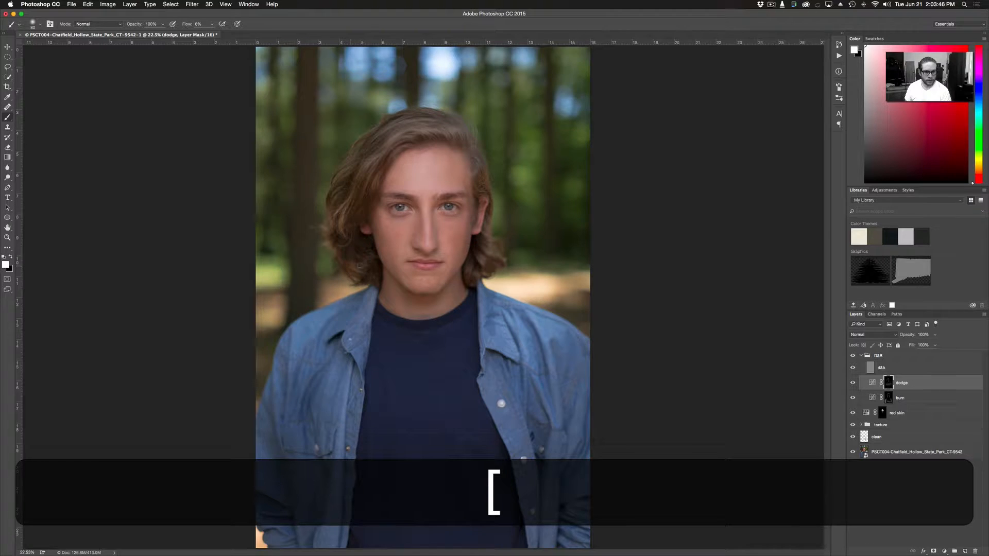
key(bracketright)
key(bracketleft)
key(bracketleft)
key(super+equal)
key(super+equal)
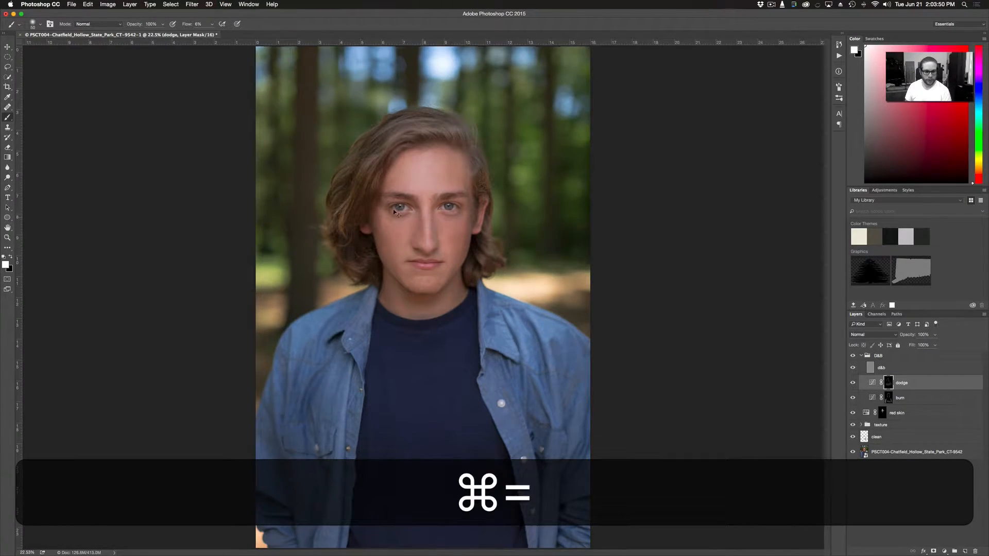
key(bracketleft)
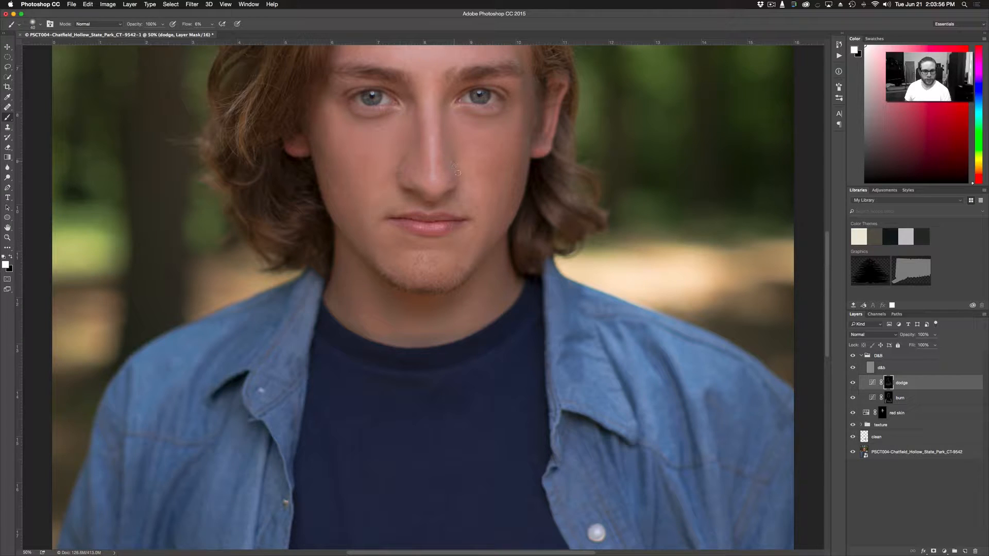
drag(430, 122, 454, 261)
key(bracketright)
key(bracketleft)
key(bracketleft)
key(bracketleft)
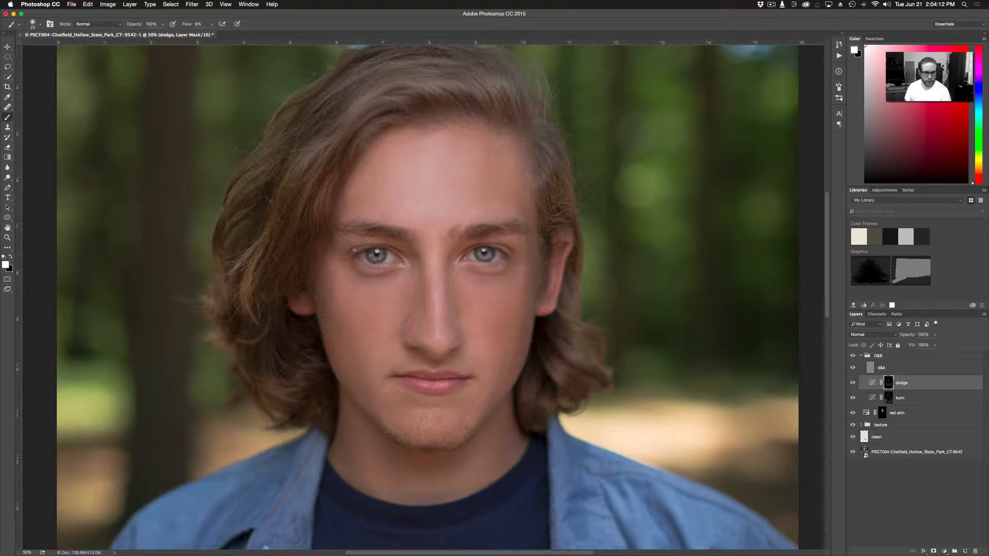
Dodge the skin just below the image-right eyebrow with a slightly larger brush
key(bracketright)
key(bracketright)
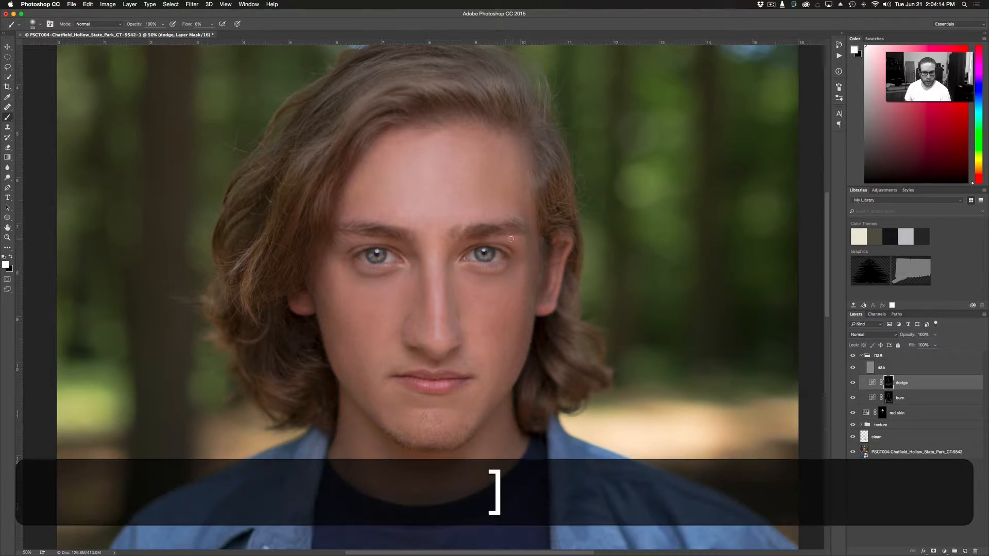
key(bracketright)
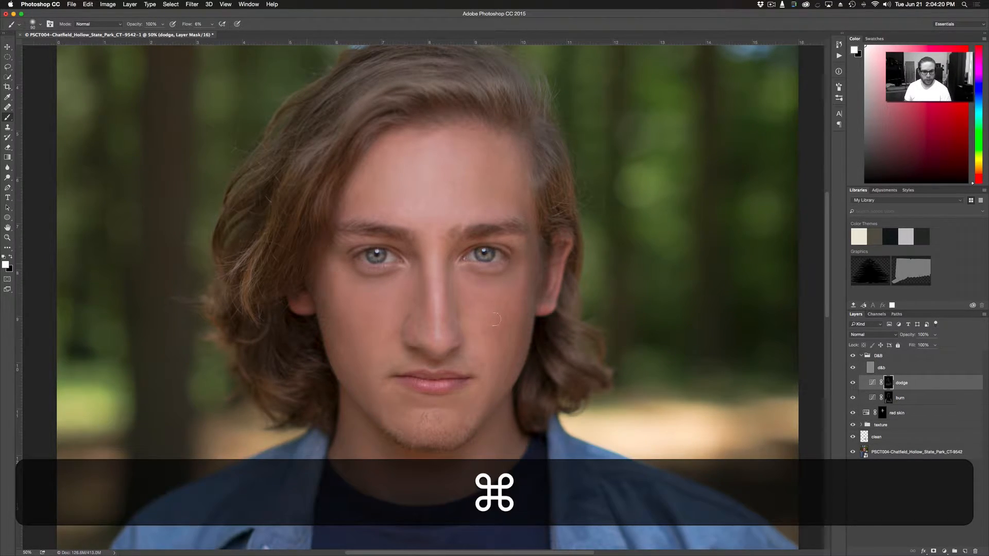
Dodge the image-right cheek below the eye with a large soft brush
key(bracketright)
key(bracketright)
key(bracketright)
key(bracketright)
key(bracketright)
key(bracketright)
key(bracketright)
key(bracketright)
key(bracketright)
key(bracketright)
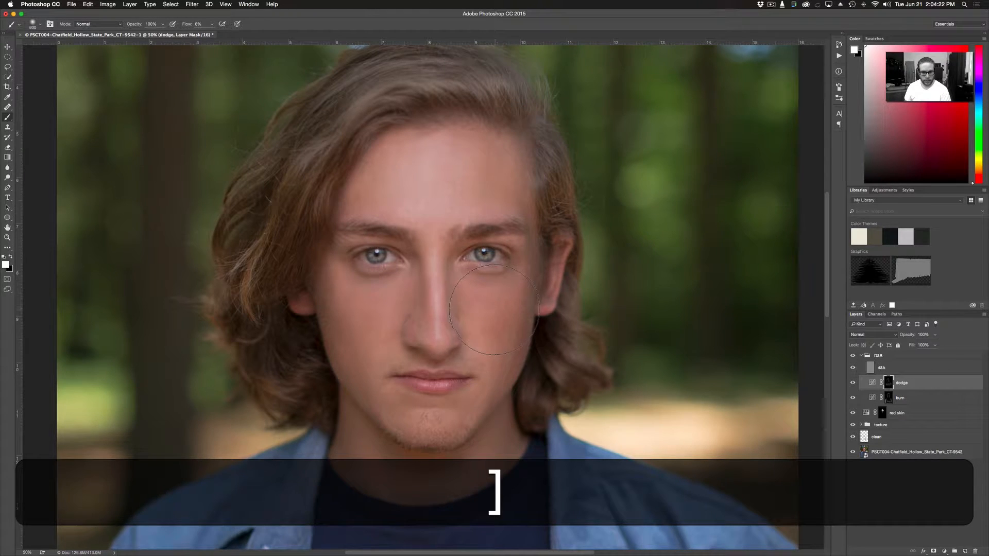
key(bracketleft)
key(bracketleft)
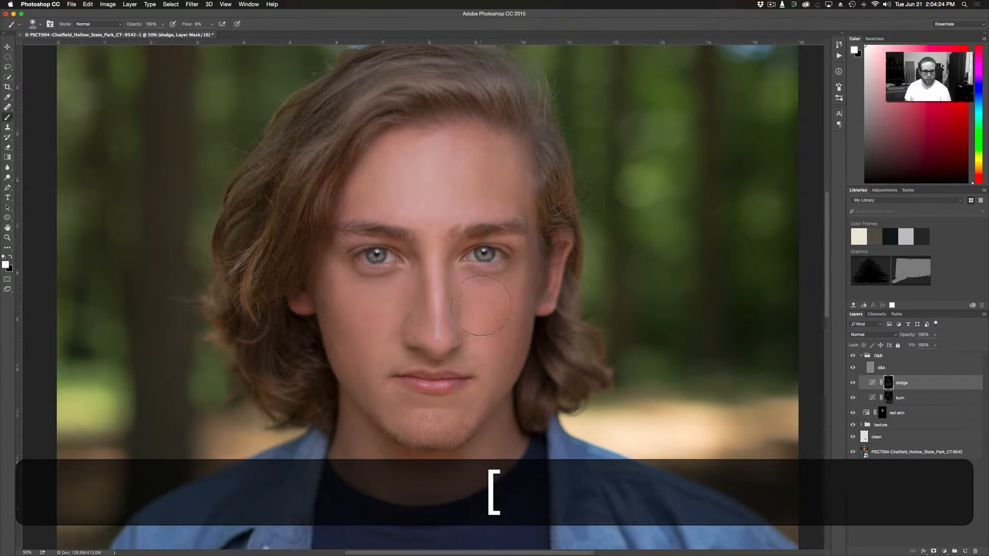
Dodge the neck between the jaw and the T-shirt collar with a smaller brush
key(bracketleft)
key(bracketleft)
key(bracketleft)
key(bracketleft)
key(bracketleft)
key(bracketleft)
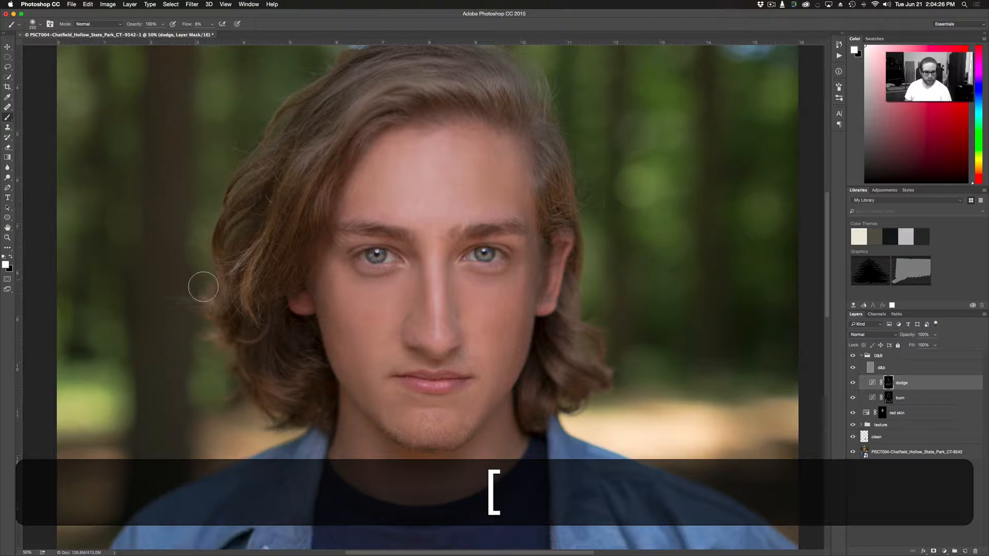
key(space)
drag(512, 443, 522, 320)
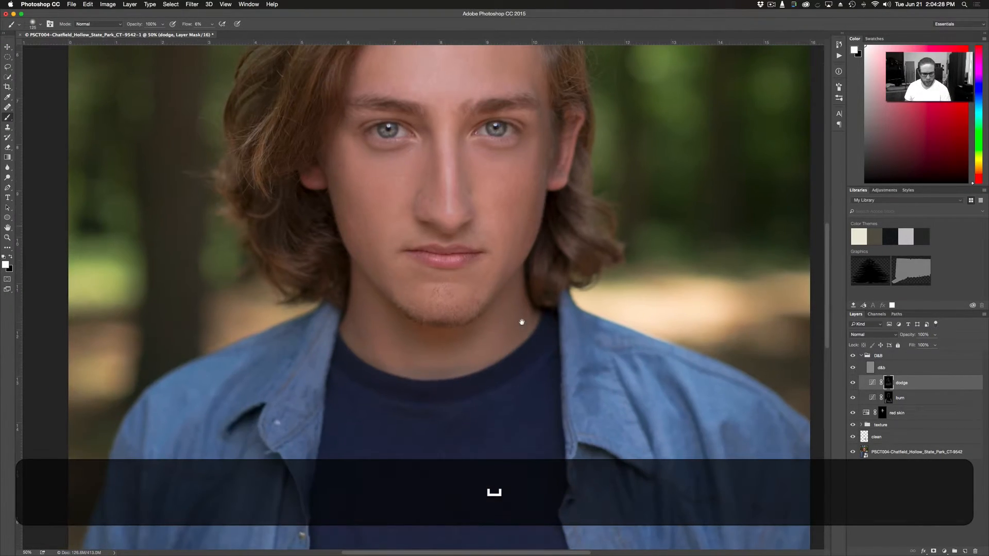
key(bracketleft)
key(bracketright)
key(bracketright)
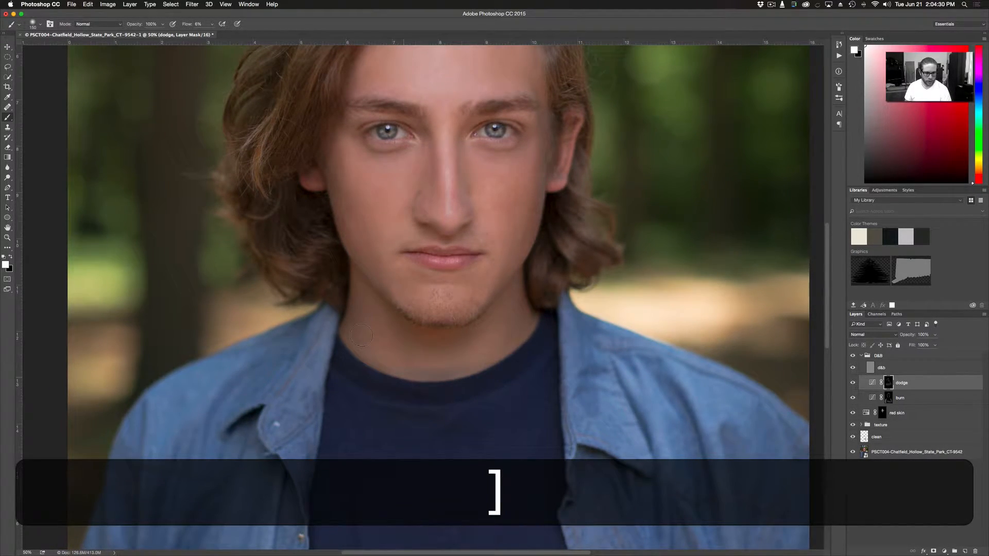
key(bracketleft)
key(bracketleft)
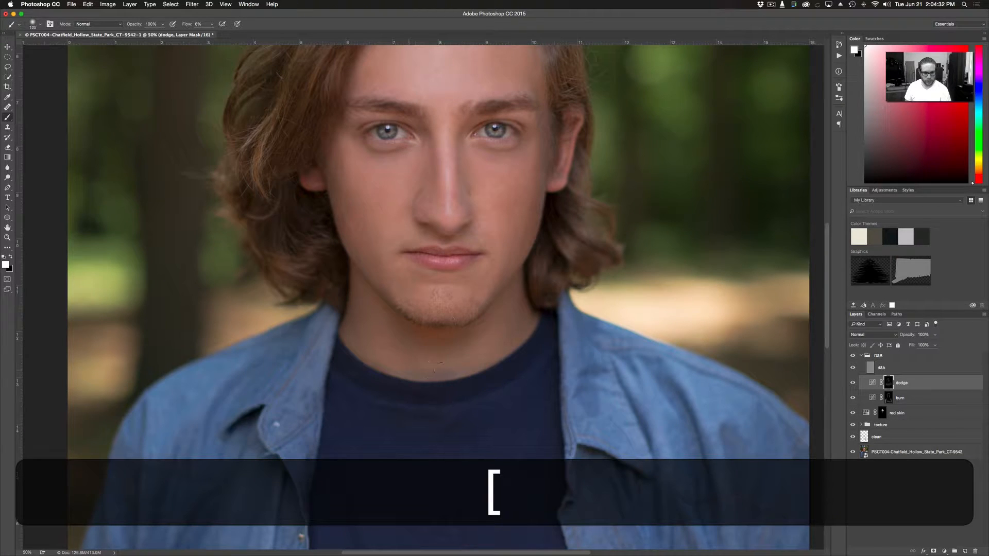
Toggle the D&B group's visibility with the whole portrait in view to compare before and after
key(super)
key(super+minus)
key(super+0)
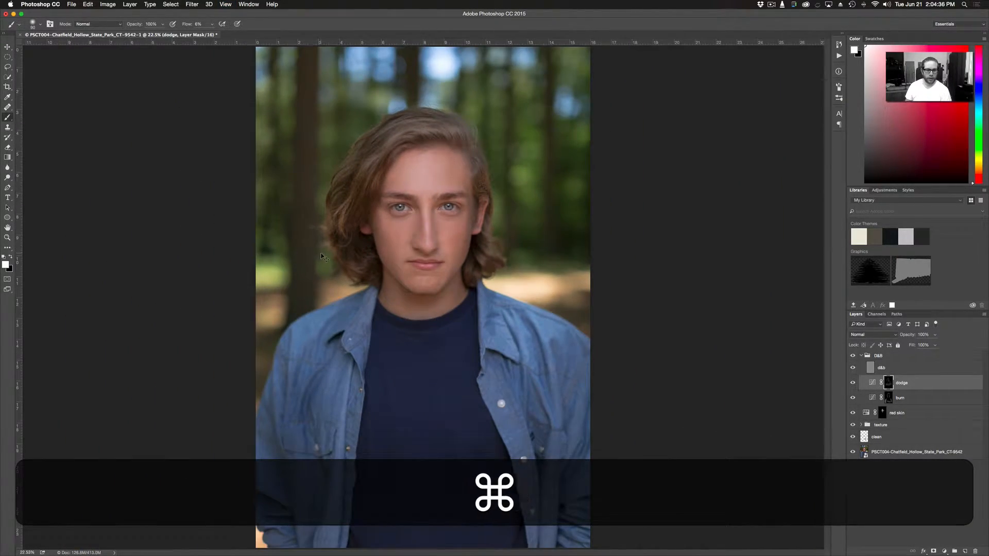
key(super+minus)
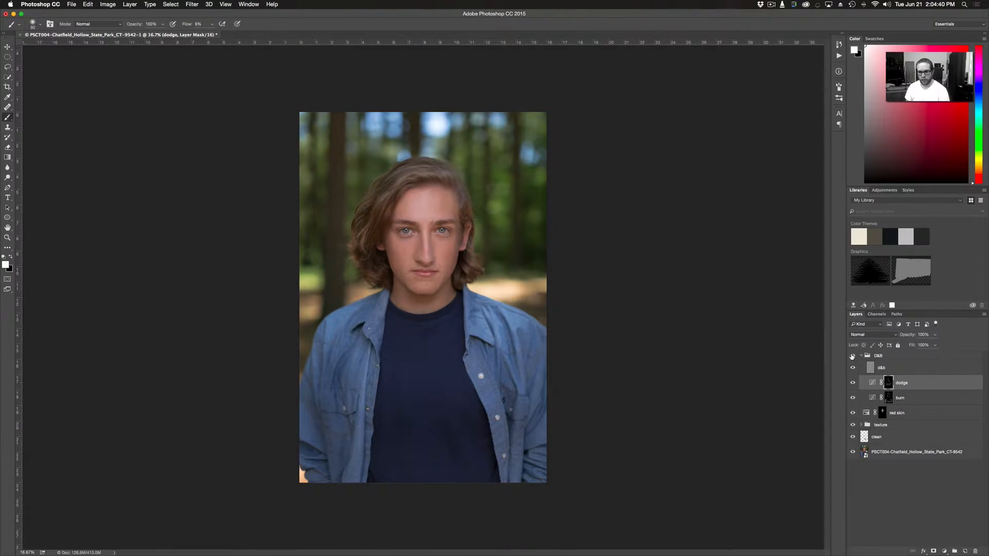
click(853, 356)
click(853, 356)
click(853, 356)
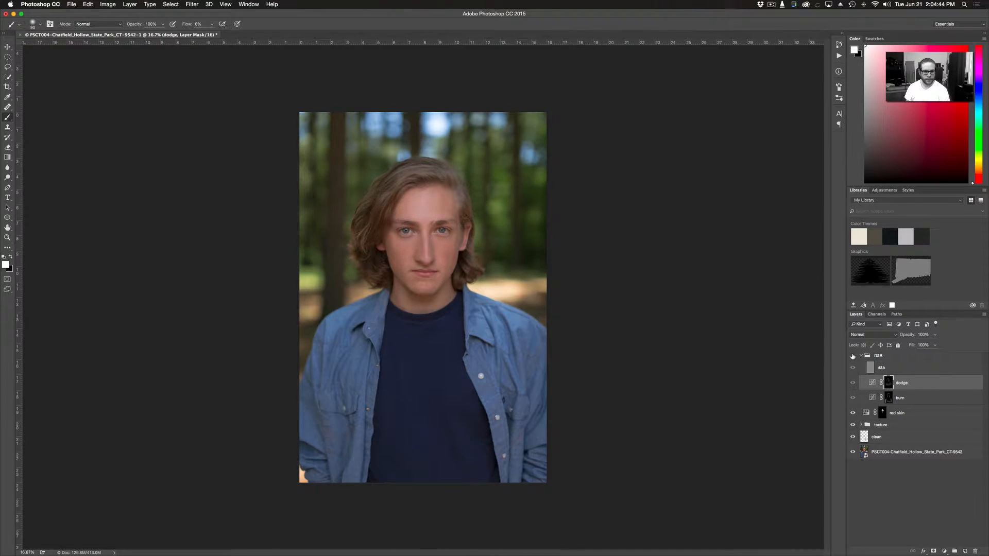
click(853, 356)
click(853, 356)
click(853, 356)
Collapse the D&B group and lower its opacity to 60%
click(861, 356)
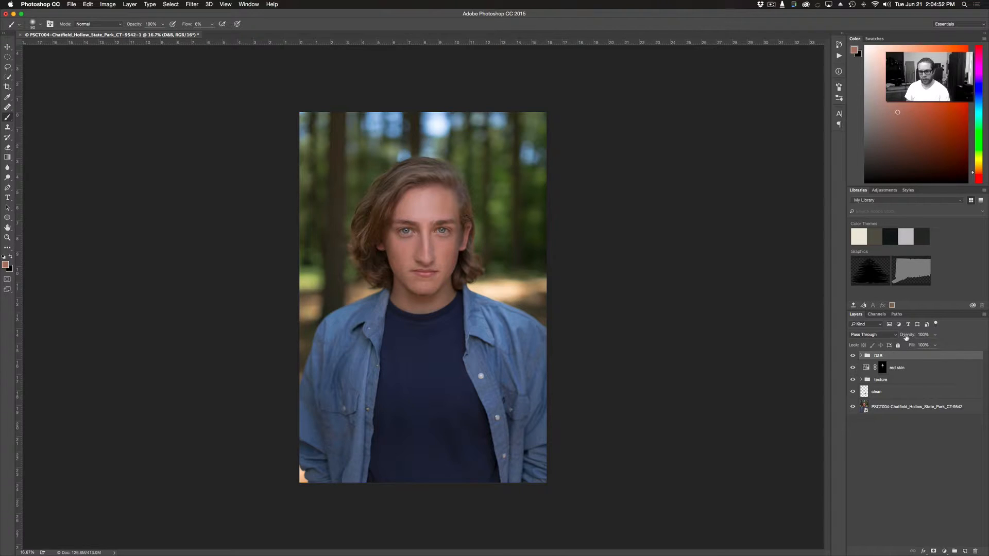
drag(908, 336, 893, 335)
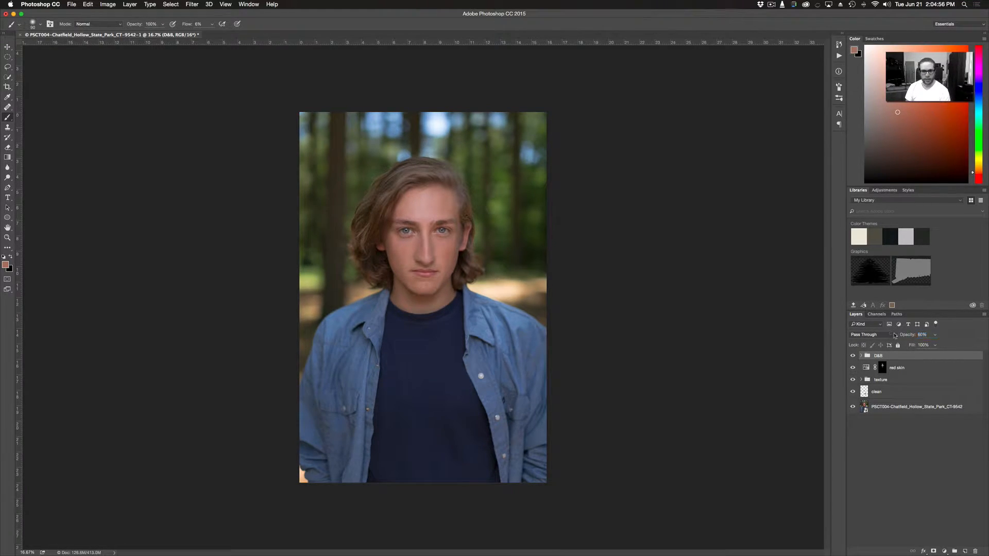
Compare the portrait with and without the reduced D&B group, leave the group shown, and save the document
click(852, 356)
click(852, 356)
click(852, 356)
click(853, 356)
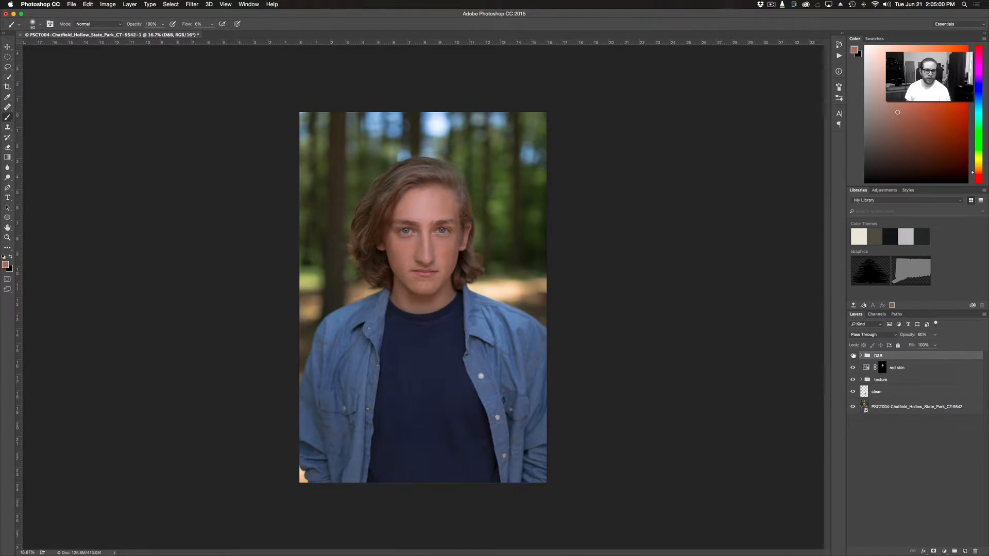
click(853, 357)
click(853, 357)
key(super+s)
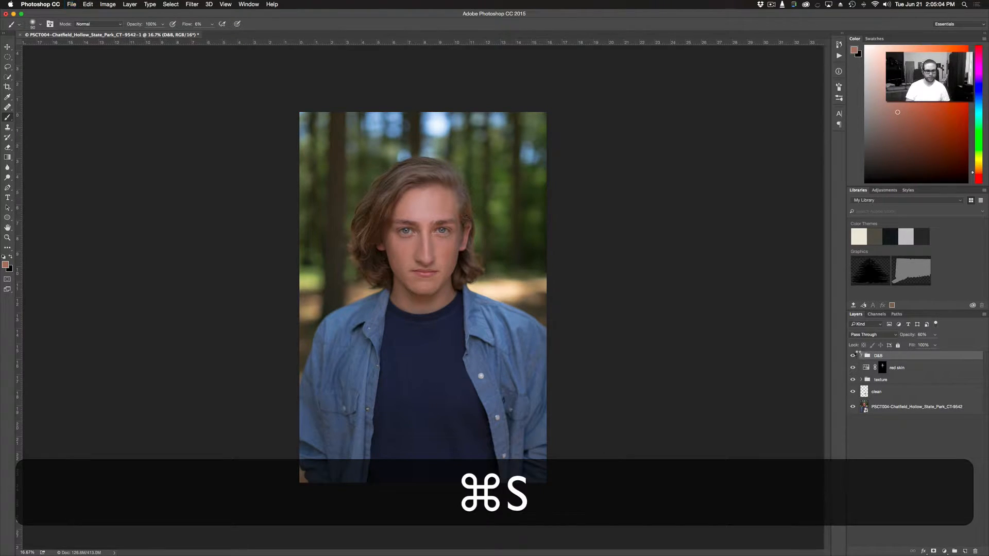
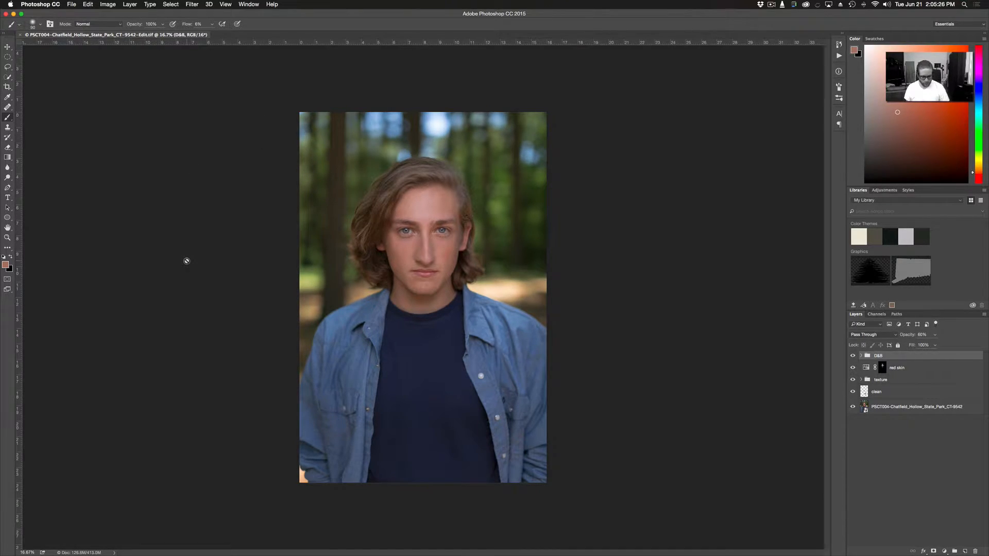
Switch to Lightroom and set the portrait's Clarity to +20, trying Contrast at +20 and undoing it
key(super+Tab)
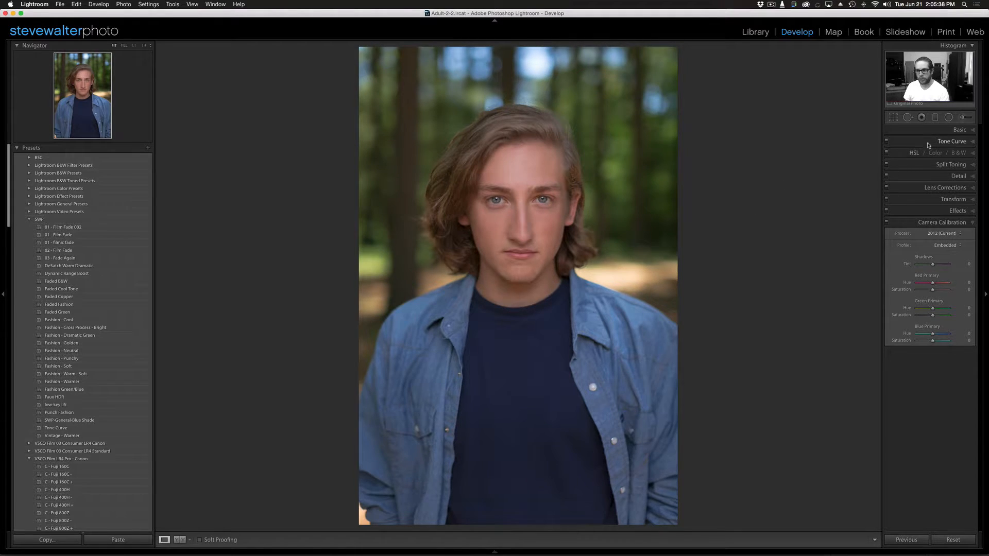
click(958, 130)
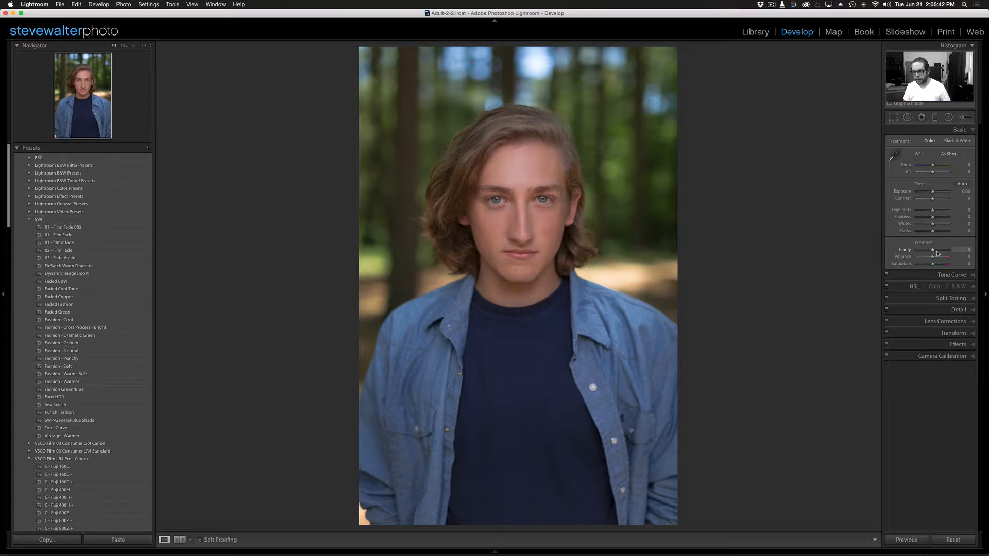
key(shift+Up)
key(shift+Up)
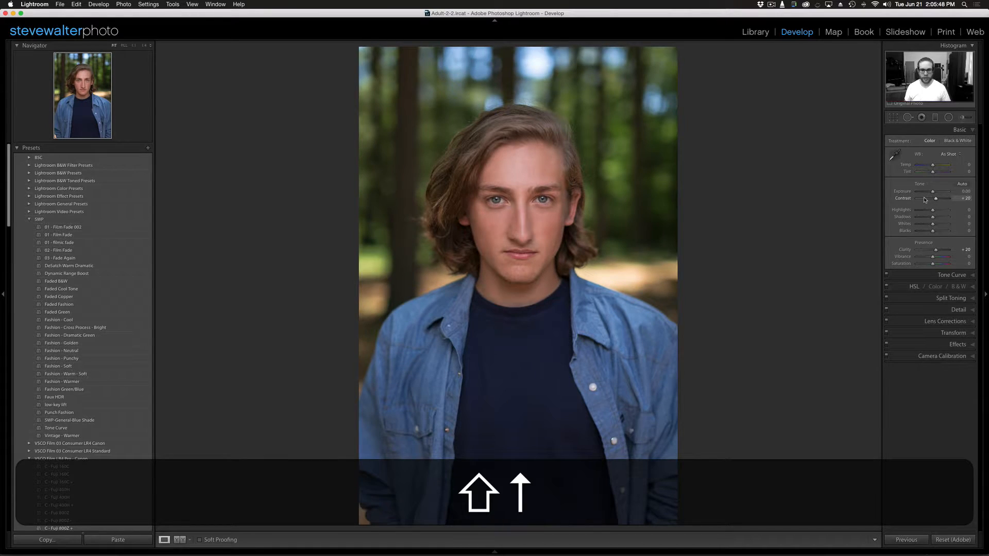
key(super+z)
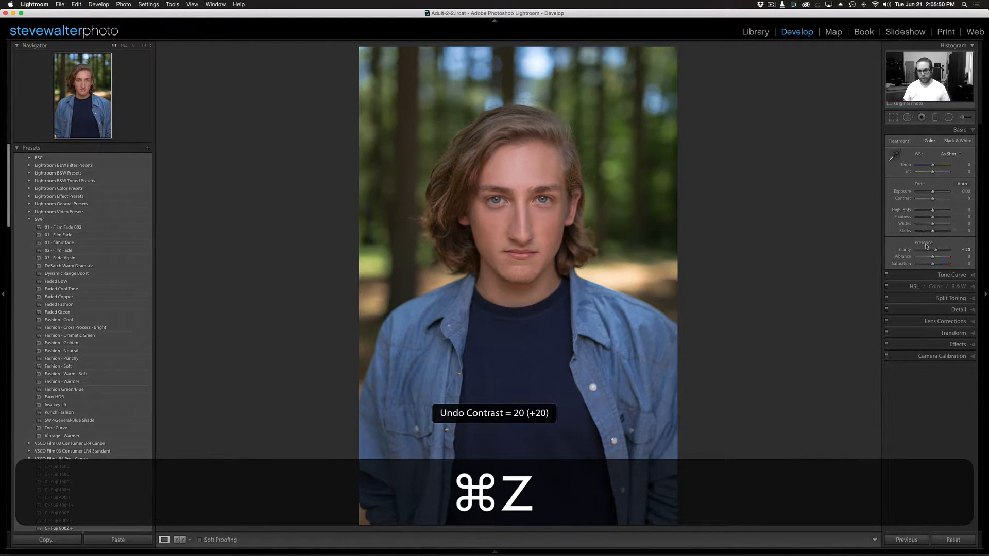
Lift the black point of the RGB tone curve slightly and shape it with added highlight, midtone and shadow points
click(946, 276)
drag(899, 214, 902, 211)
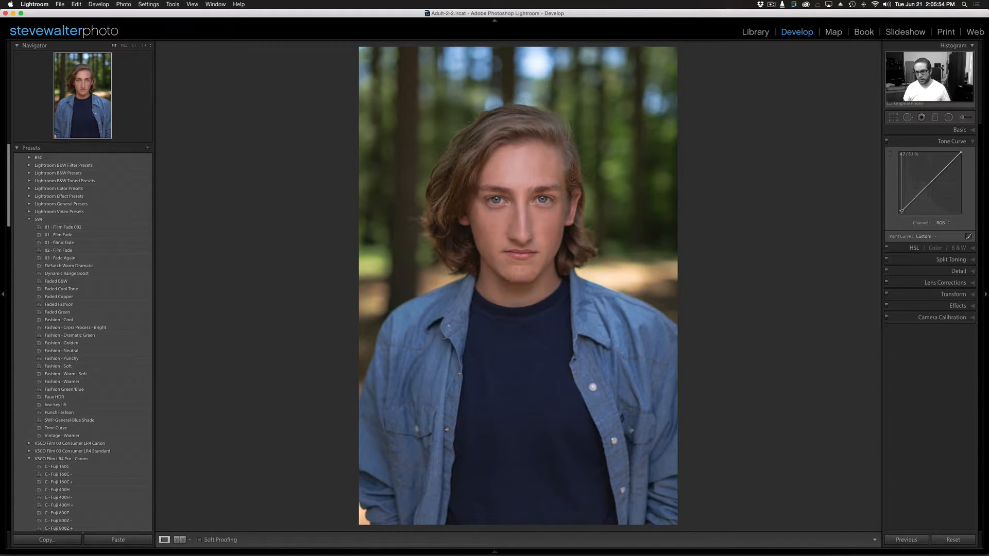
drag(955, 157, 954, 157)
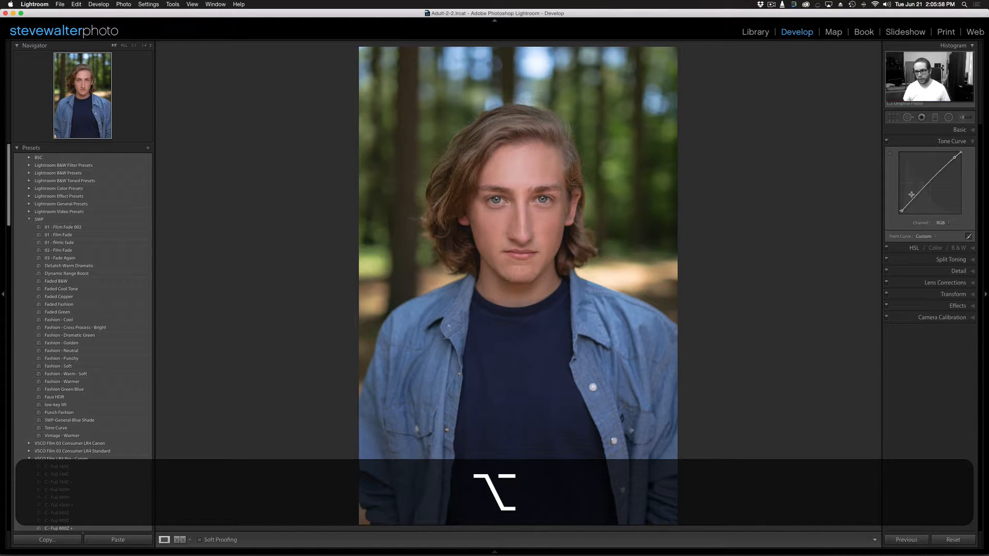
drag(906, 207, 907, 207)
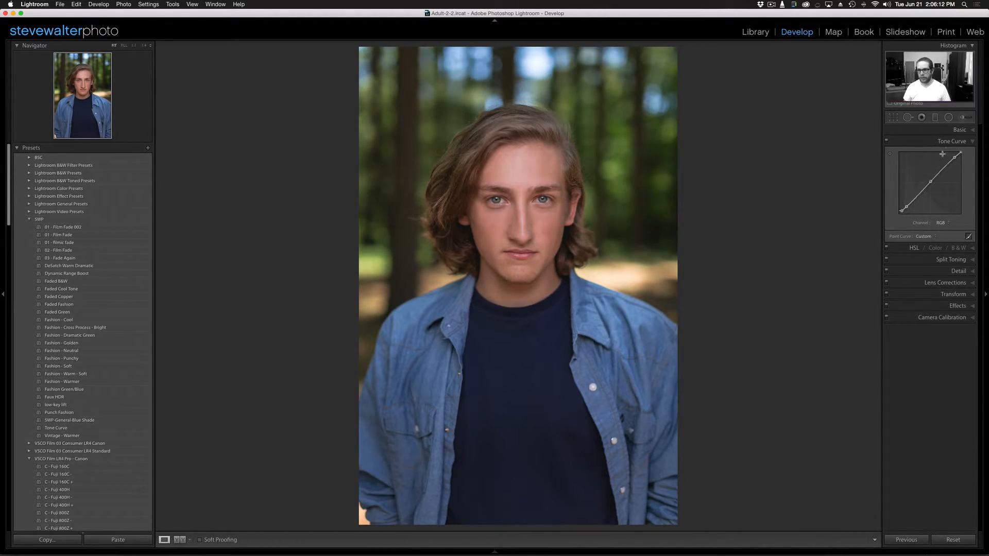
Set the portrait's Vibrance to +10 after testing a stronger +20
click(958, 129)
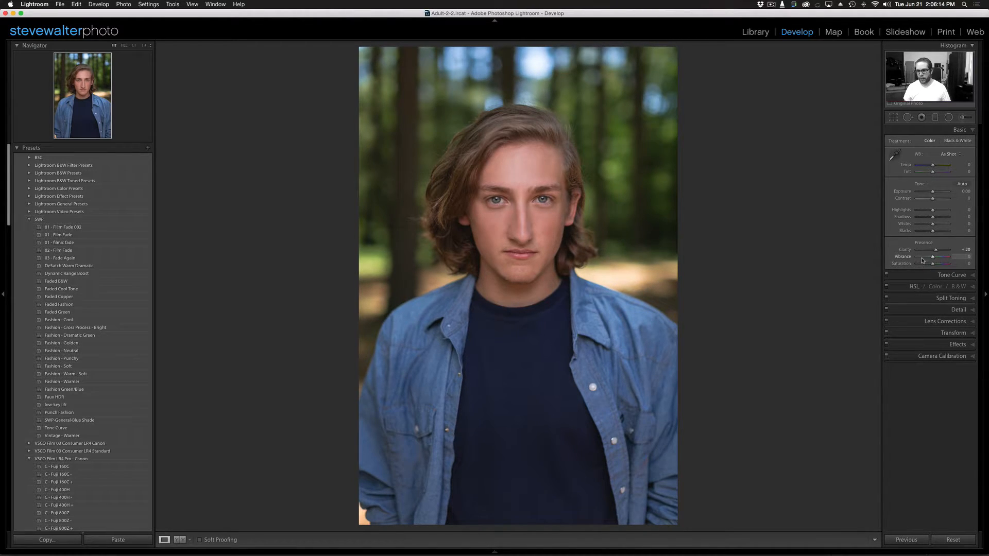
key(shift)
key(shift+Up)
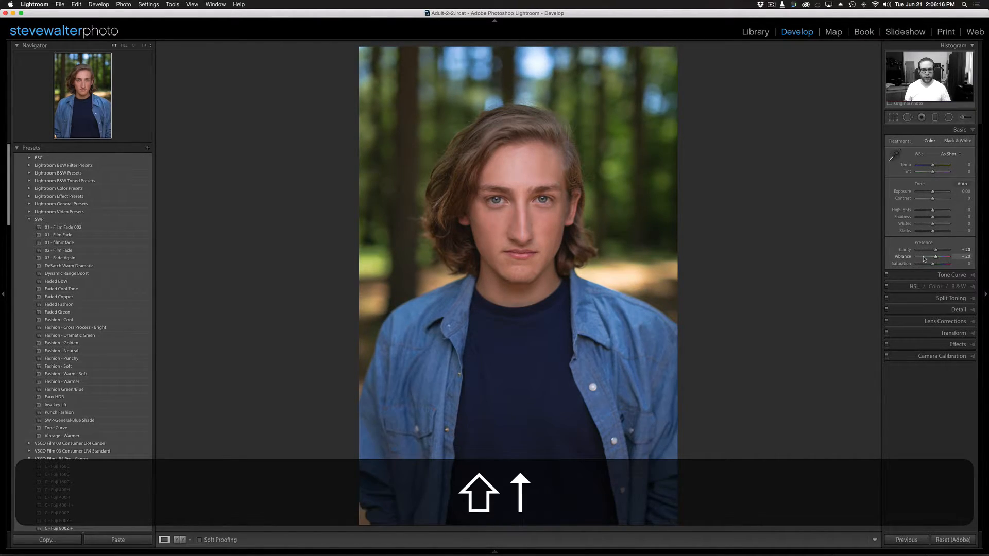
key(shift+Down)
key(shift+Up)
key(shift+Down)
key(Down)
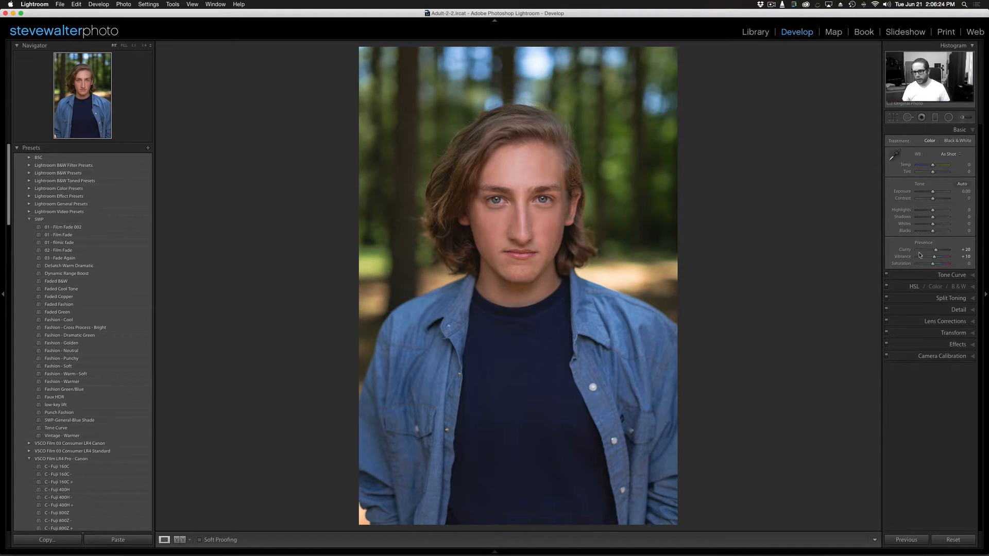
Set the Green hue to +5 in HSL, after trying and undoing a +28 shift
click(913, 286)
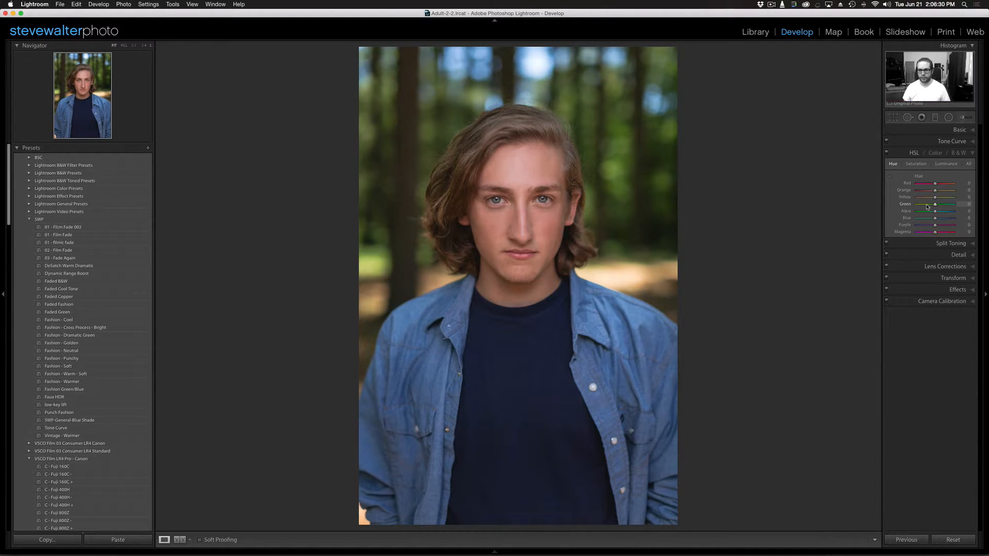
drag(927, 207, 940, 206)
key(super+z)
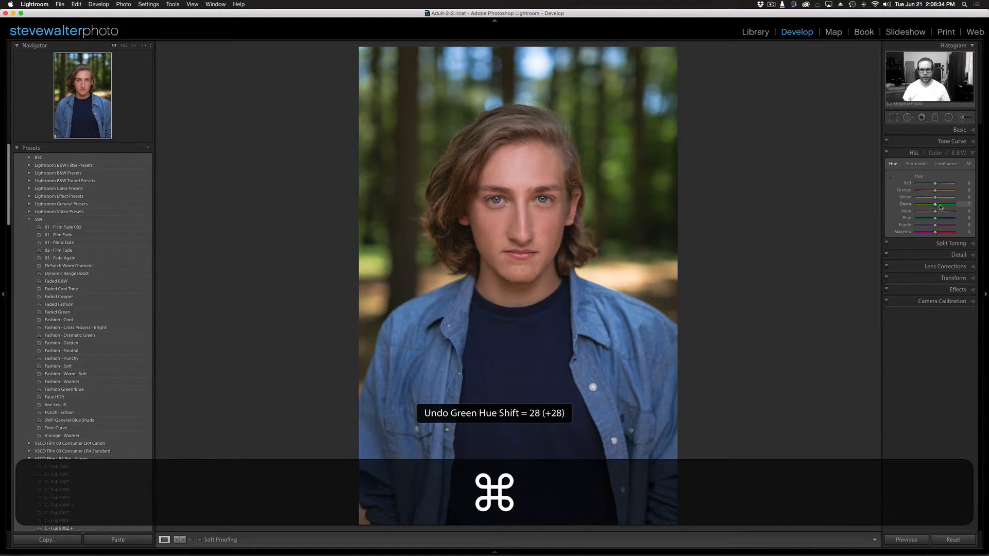
key(Up)
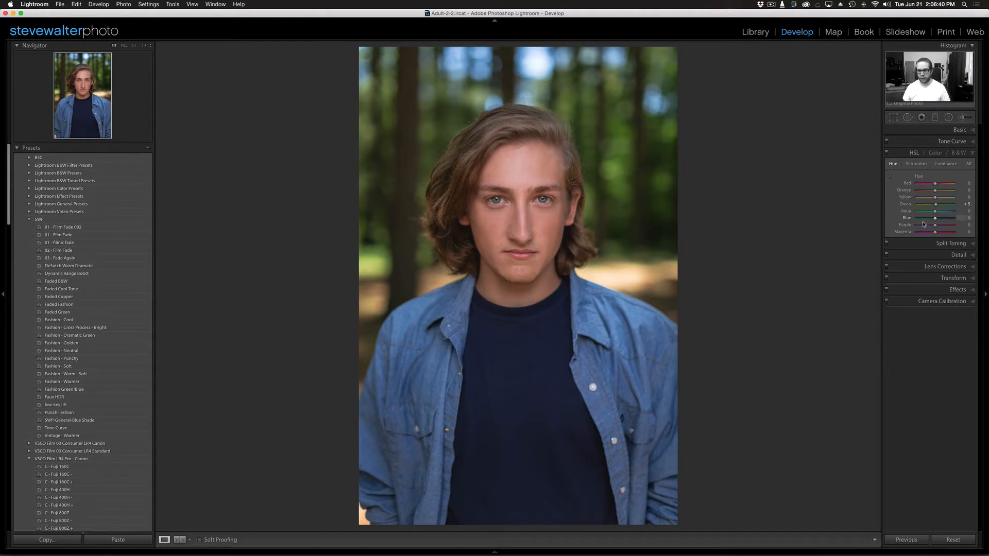
Try shifting the Blue hue towards teal and undo it
click(925, 218)
key(super)
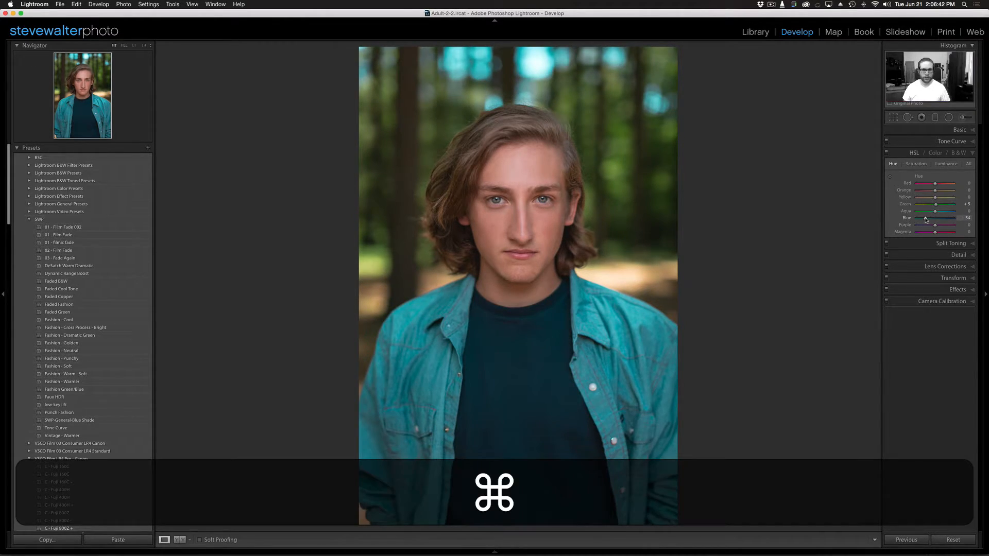
key(super+z)
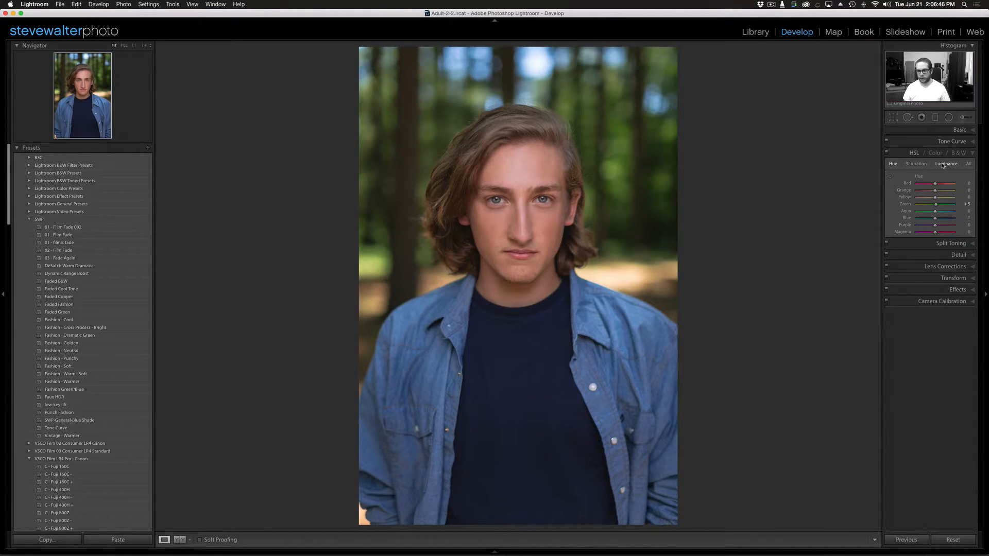
Sharpen the portrait with Amount 75, Radius 1.3 and Masking 23, and compare it with the Detail adjustments off and on
click(945, 243)
click(950, 240)
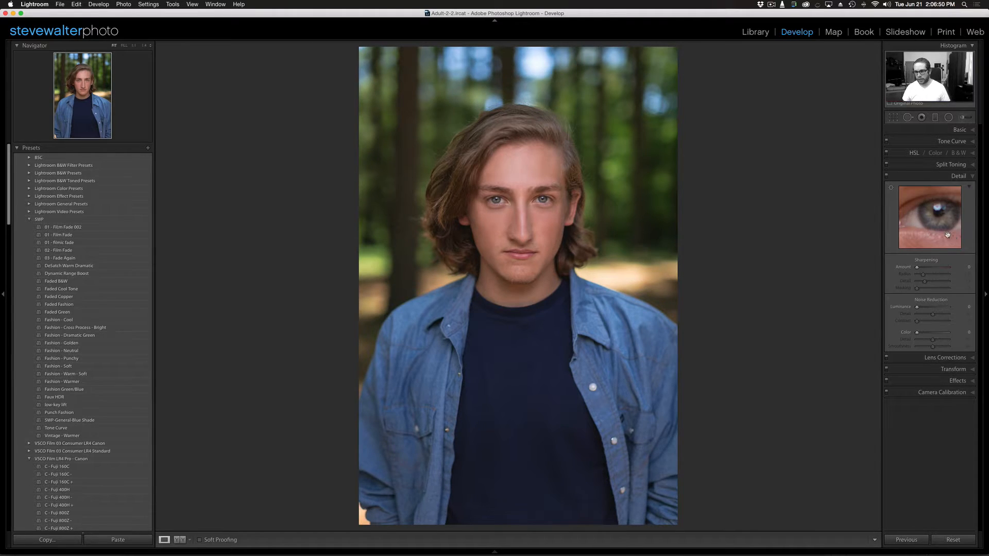
click(929, 268)
drag(929, 269, 932, 268)
key(alt)
drag(917, 289, 926, 291)
key(Up)
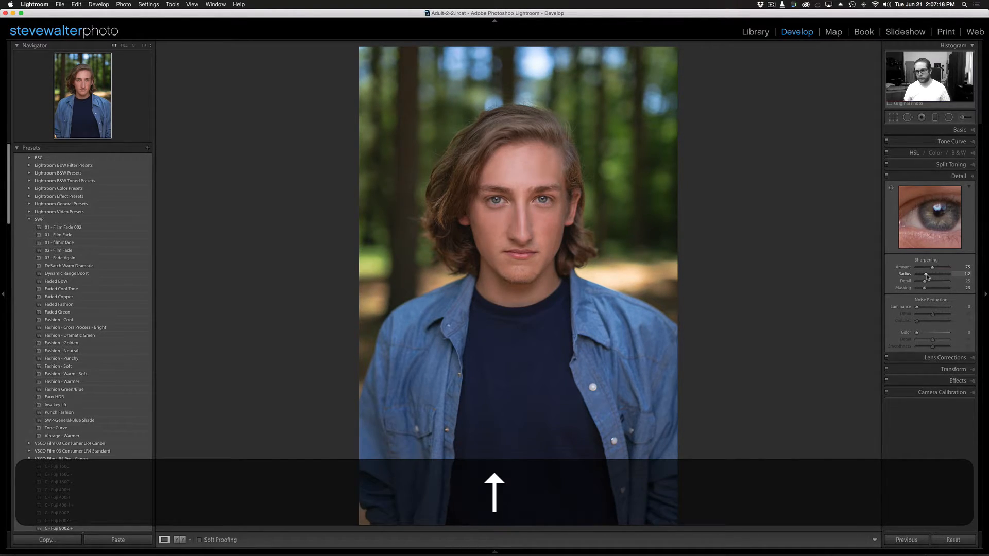
click(887, 176)
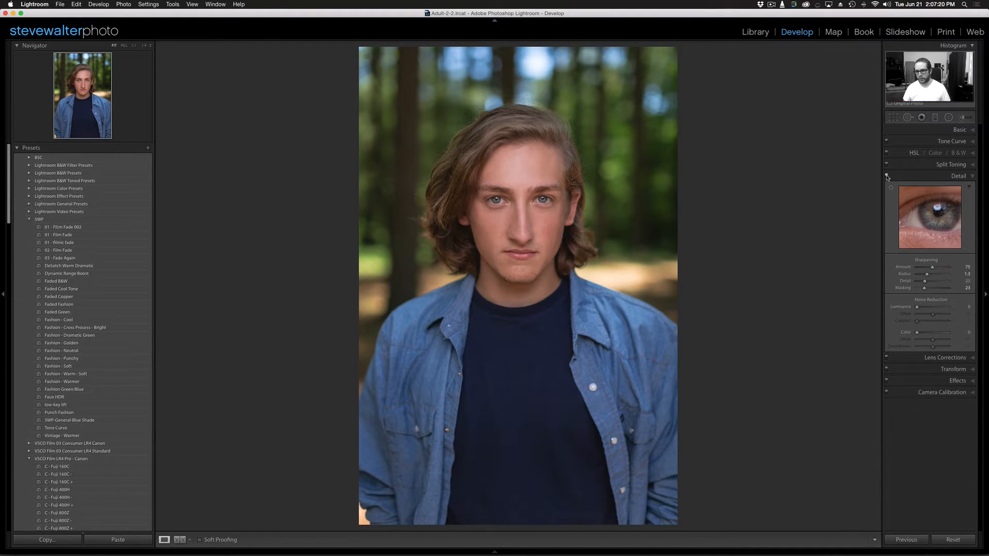
click(886, 176)
Raise the Grain amount slightly in the portrait's Effects settings
click(957, 381)
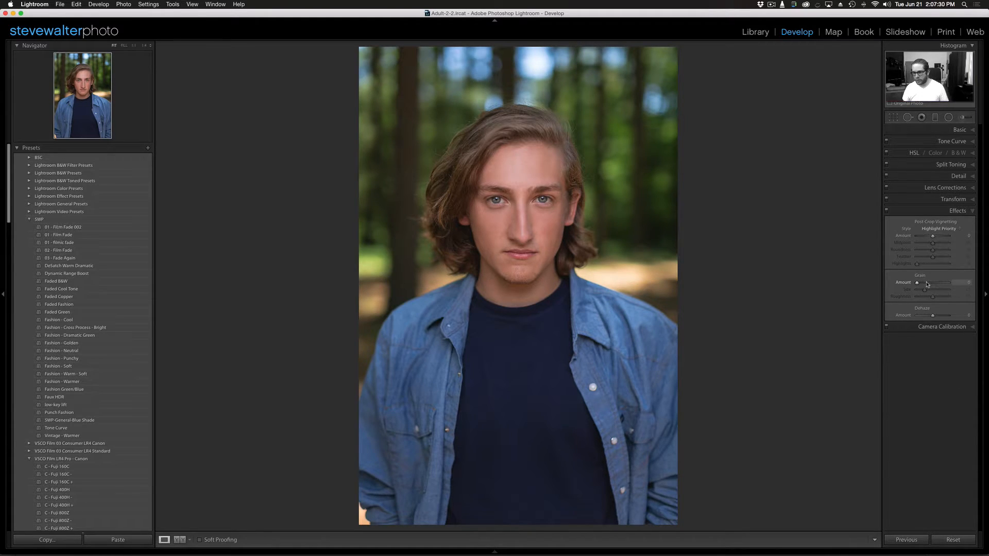
key(Up)
Split-tone the portrait with shadows at hue 205 and saturation 29, highlights at hue 40 and saturation 4, and Balance +100, comparing before and after
click(942, 165)
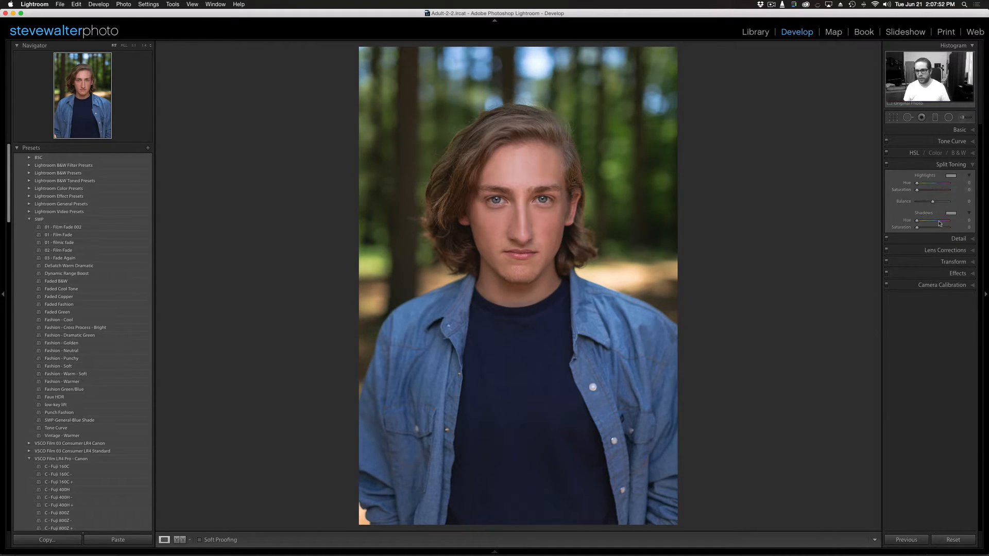
drag(933, 227, 954, 203)
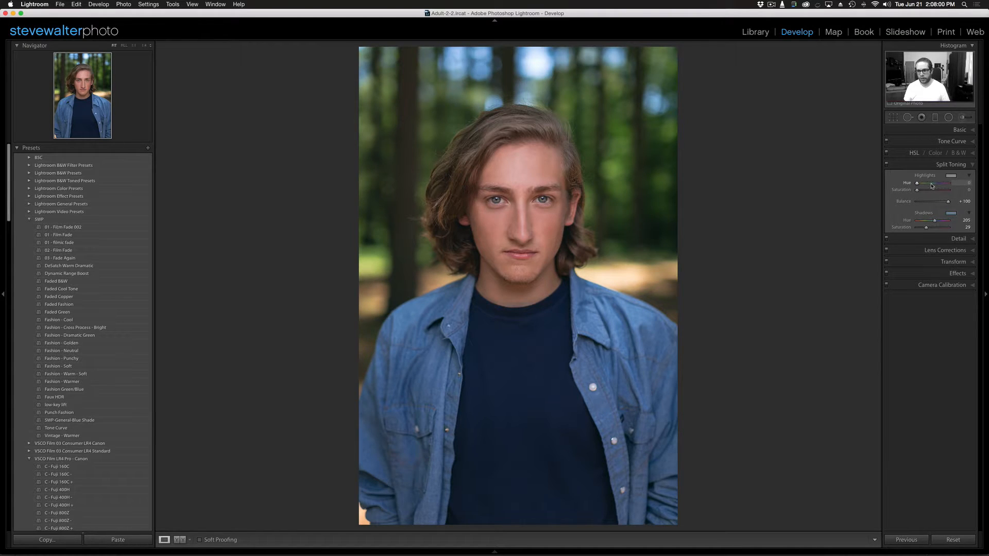
key(shift+Up)
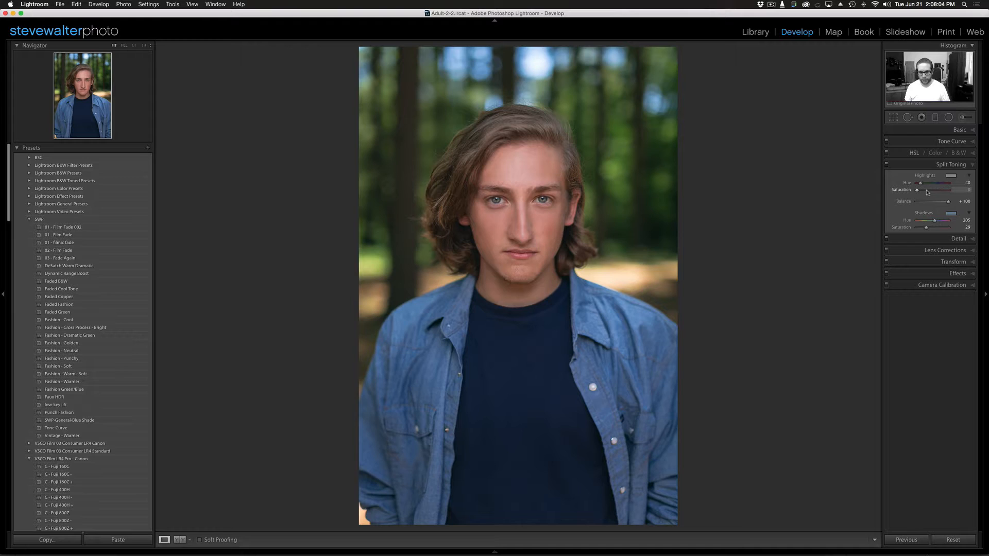
key(alt+Up)
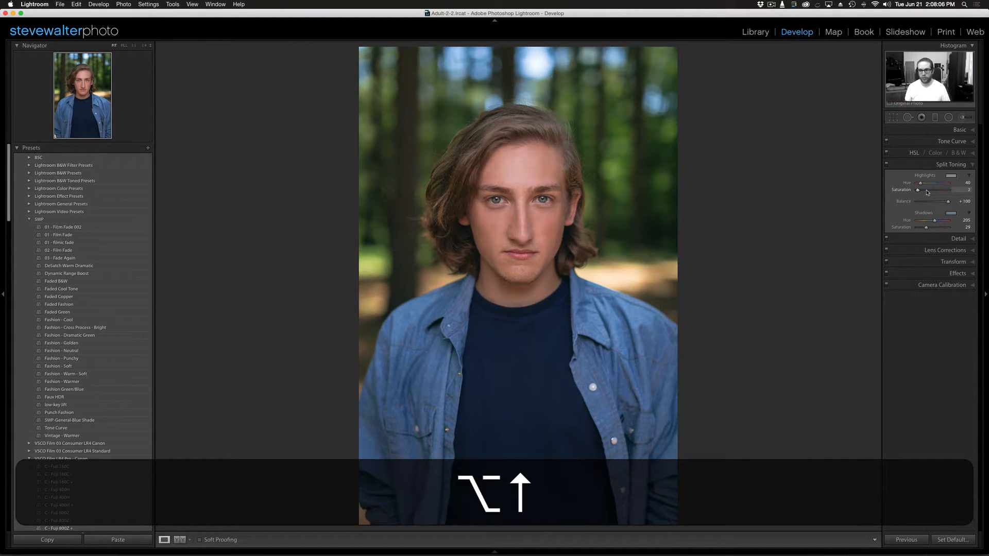
key(alt+Up)
click(886, 165)
click(887, 165)
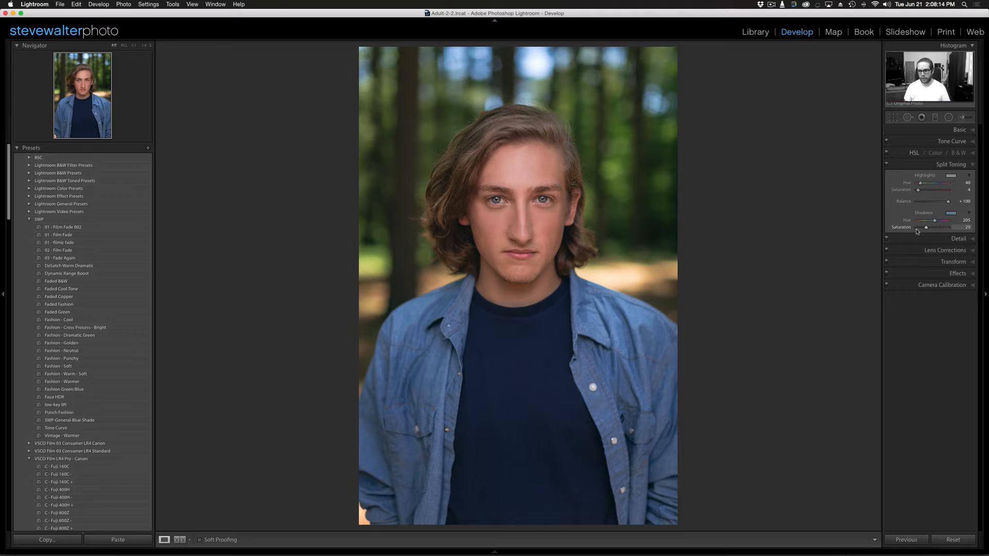
Try stronger split-toning shadow saturation, up to 100, and return it to 29
key(shift)
key(shift+Up)
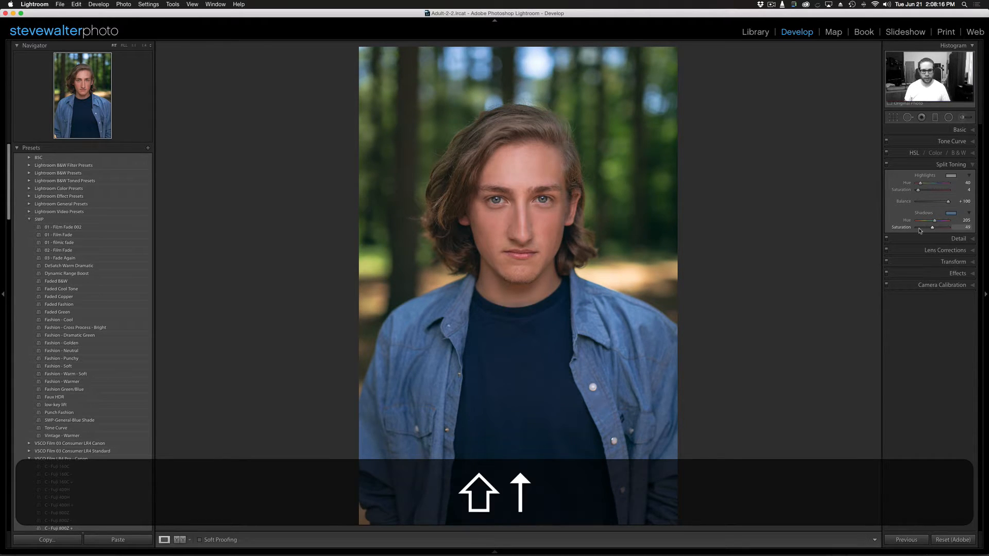
key(shift+Down)
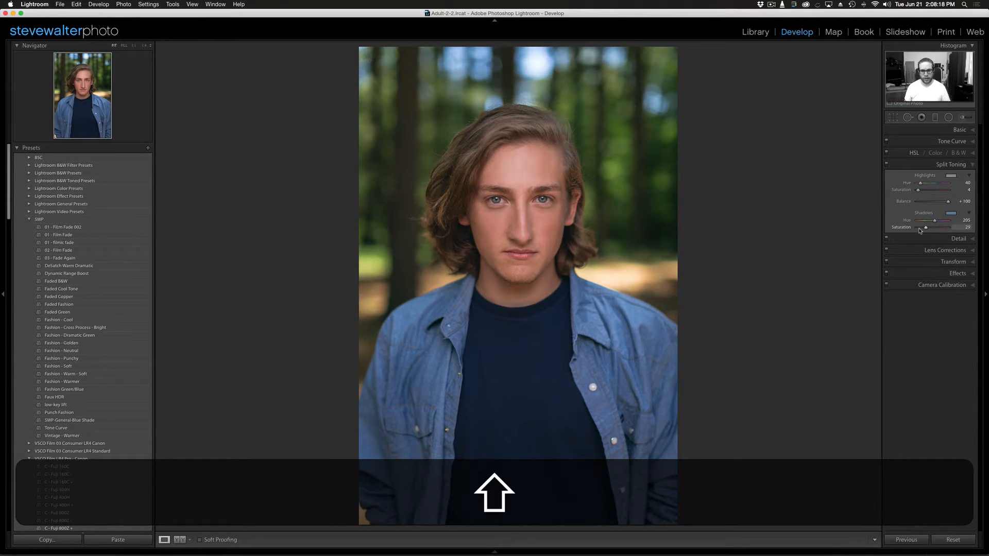
click(949, 228)
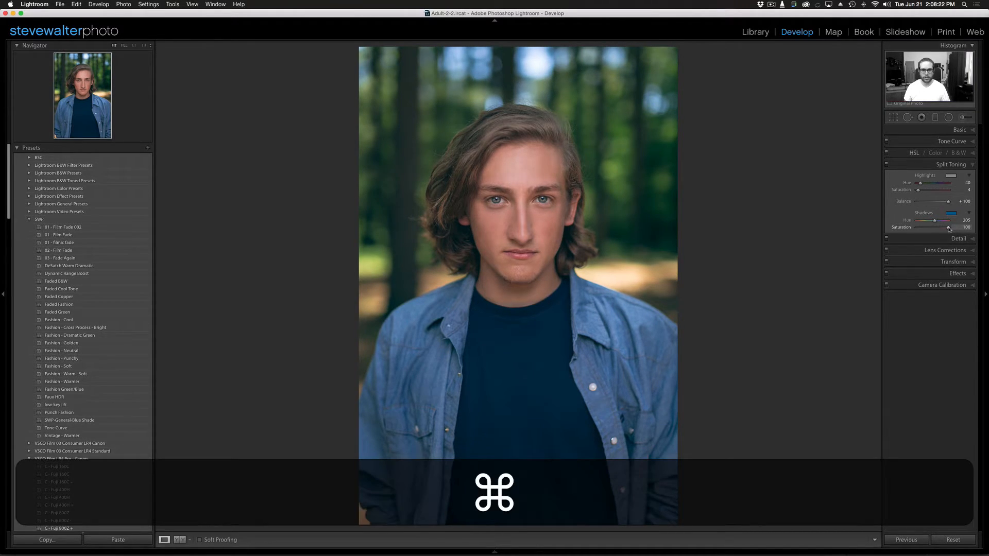
key(super+z)
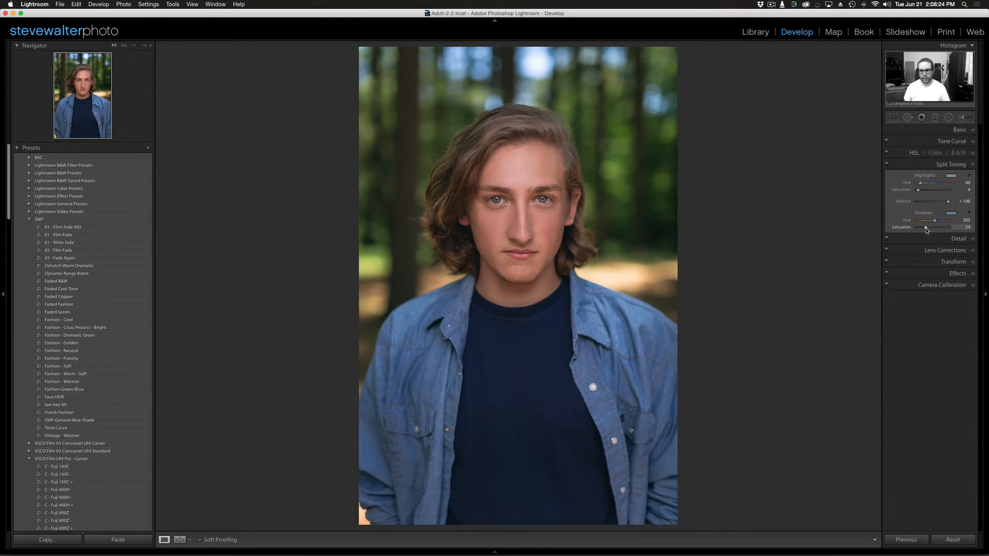
Fine-tune the black point at the low end of the RGB tone curve
click(944, 143)
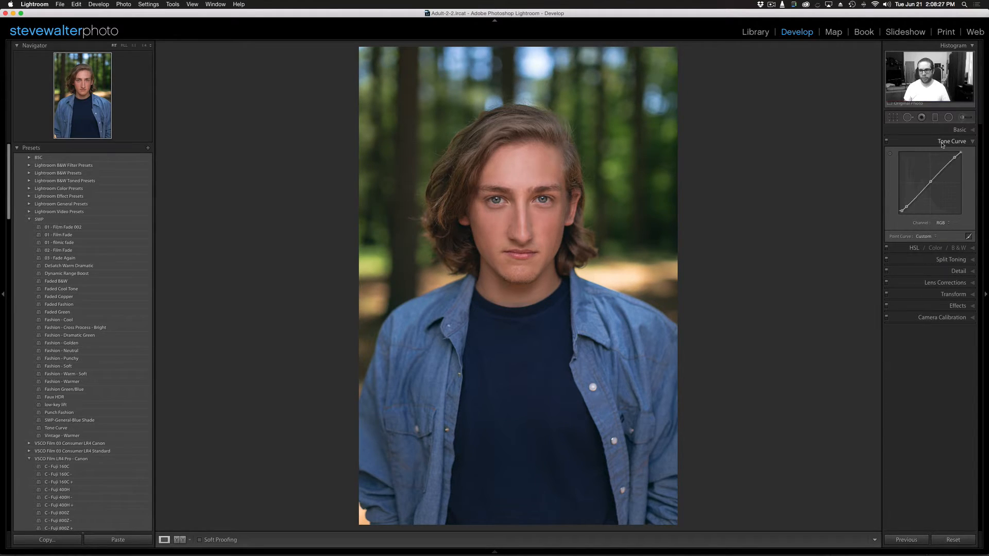
click(903, 211)
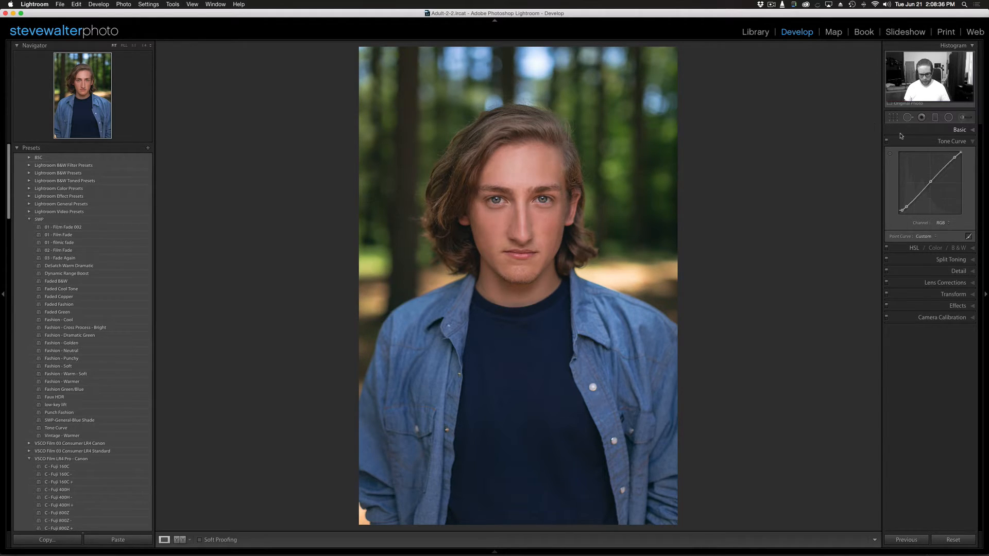
Crop the portrait tighter around its centre at the original aspect ratio and straighten it by about -0.4 degrees
key(r)
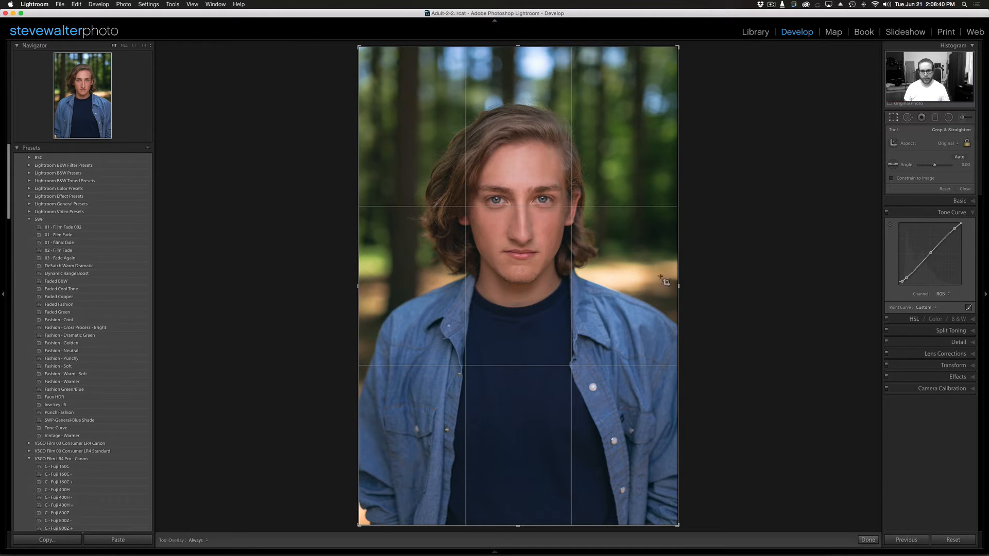
key(alt)
drag(678, 284, 609, 286)
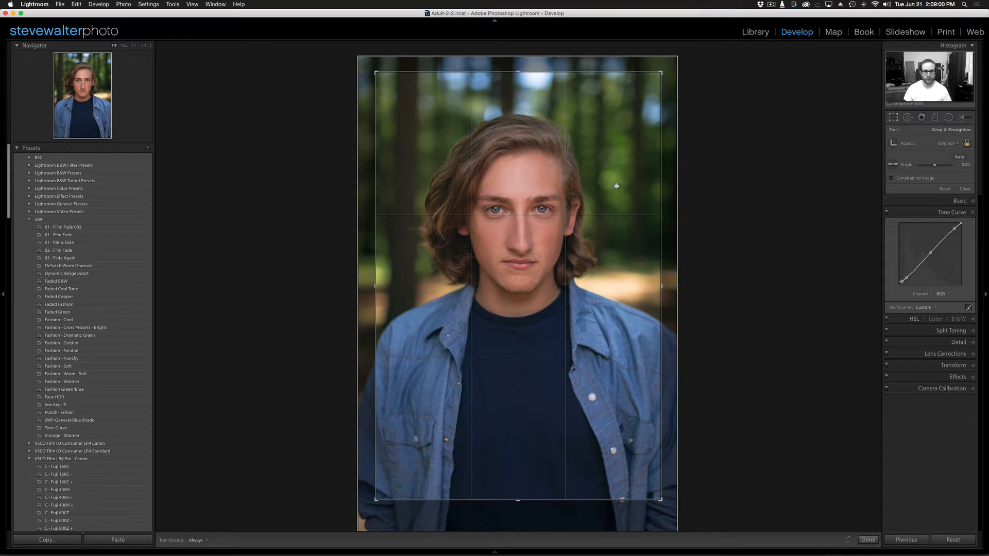
drag(668, 124, 668, 121)
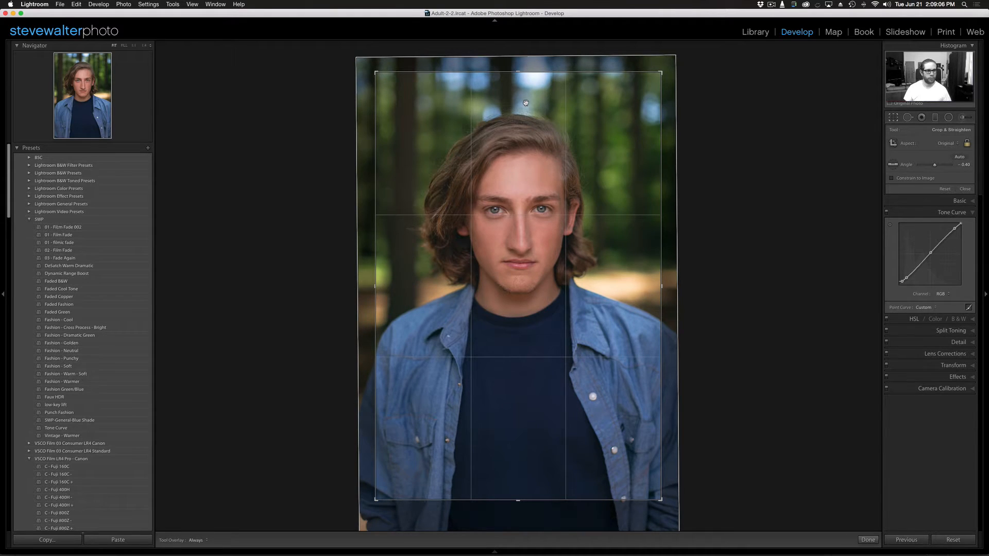
key(Return)
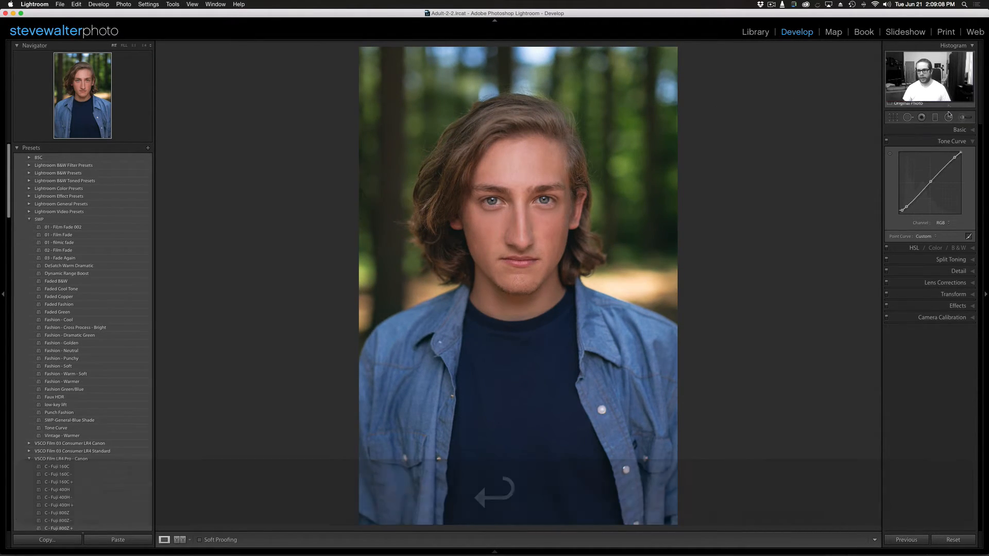
Add a large radial filter centred on the face with Exposure -1.20, Contrast reset and Invert Mask off to darken the surroundings
click(949, 117)
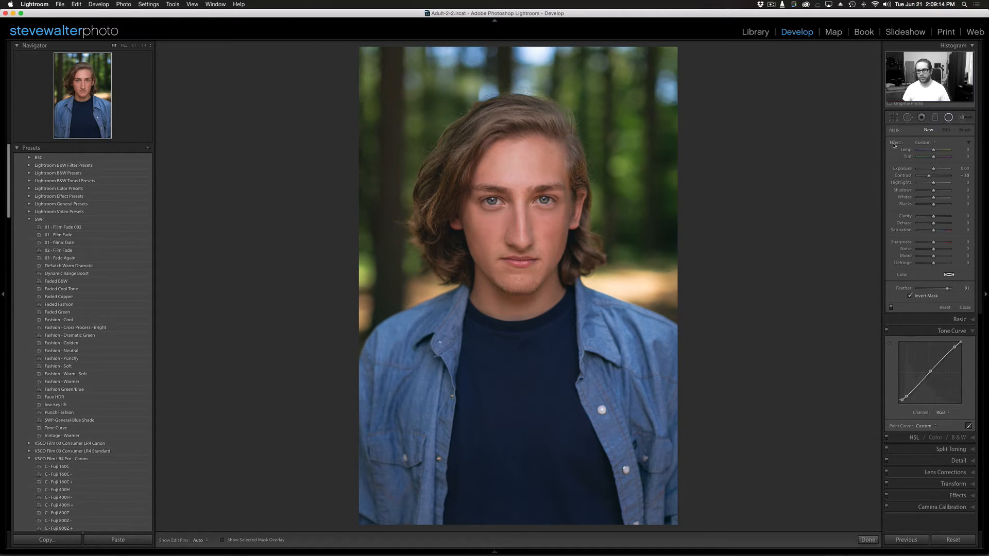
double_click(905, 175)
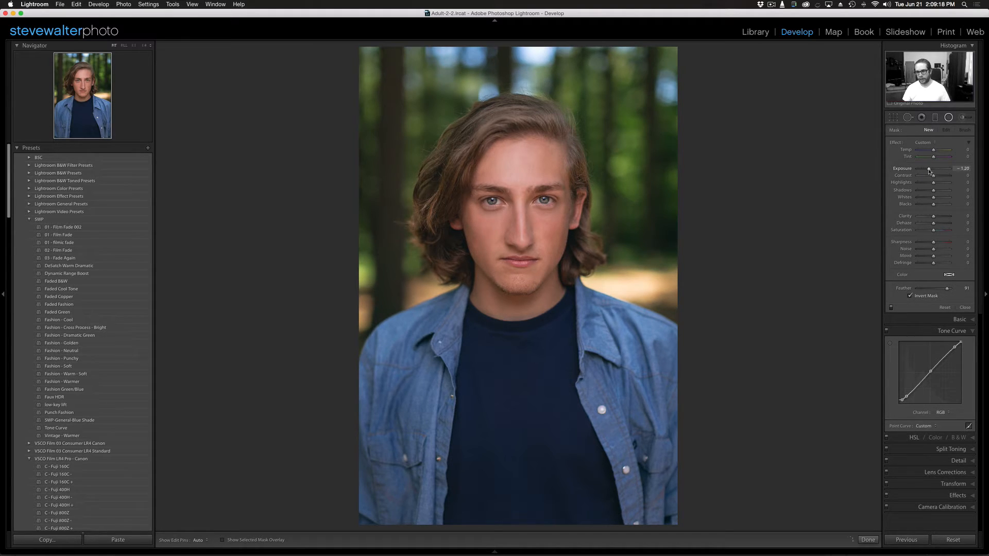
drag(519, 218, 720, 521)
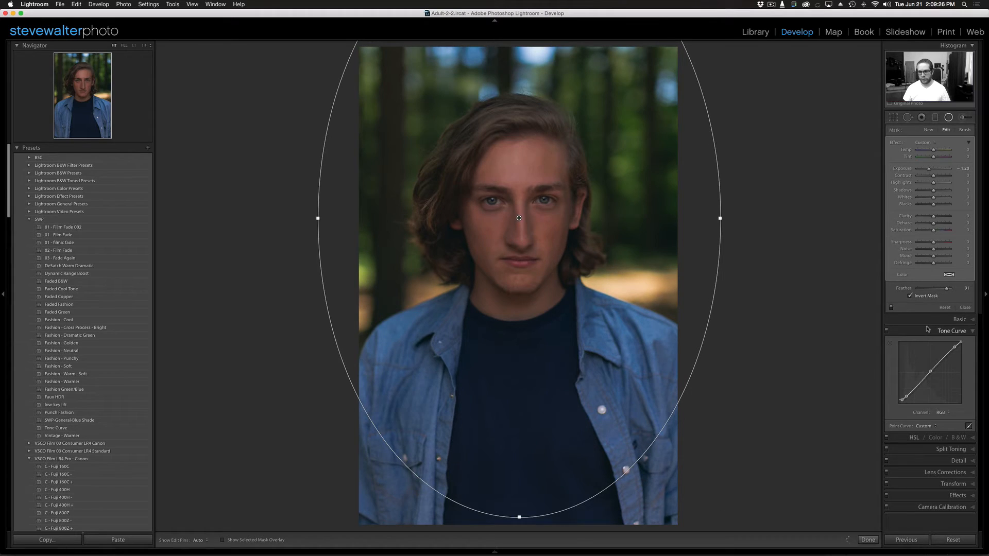
click(926, 299)
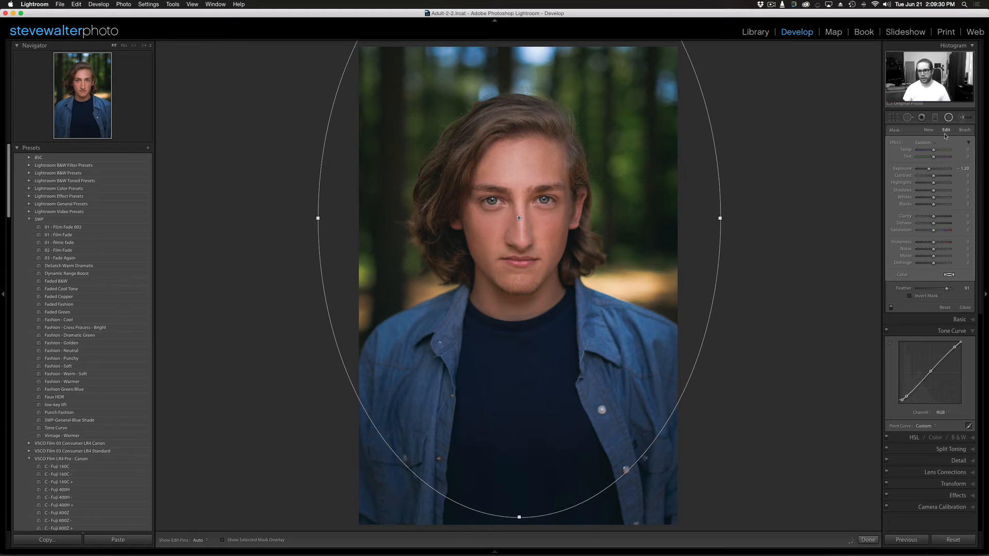
Ease the radial filter's Exposure to -0.77, widen its ellipse and shift it slightly down the face, and finish the filter
key(shift)
key(shift+Up)
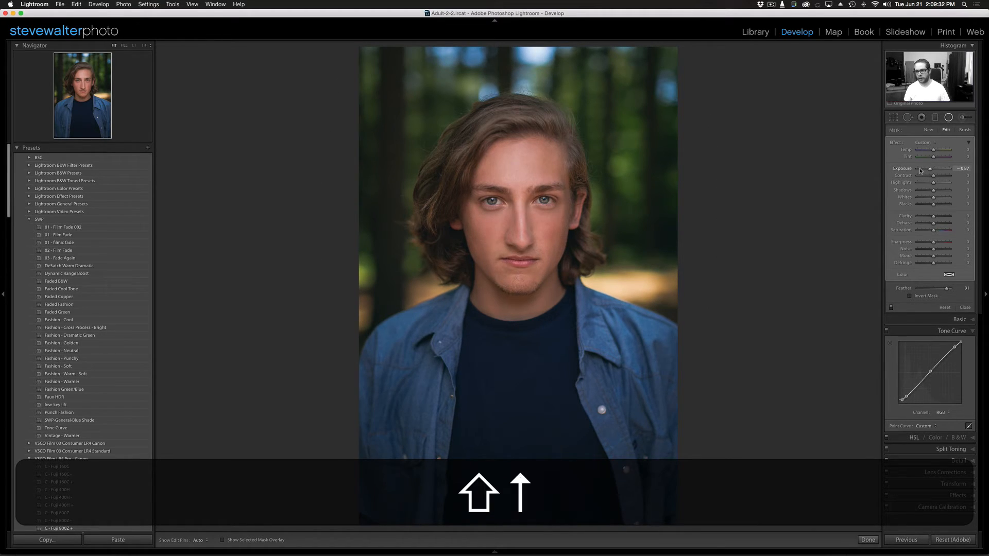
key(shift+Up)
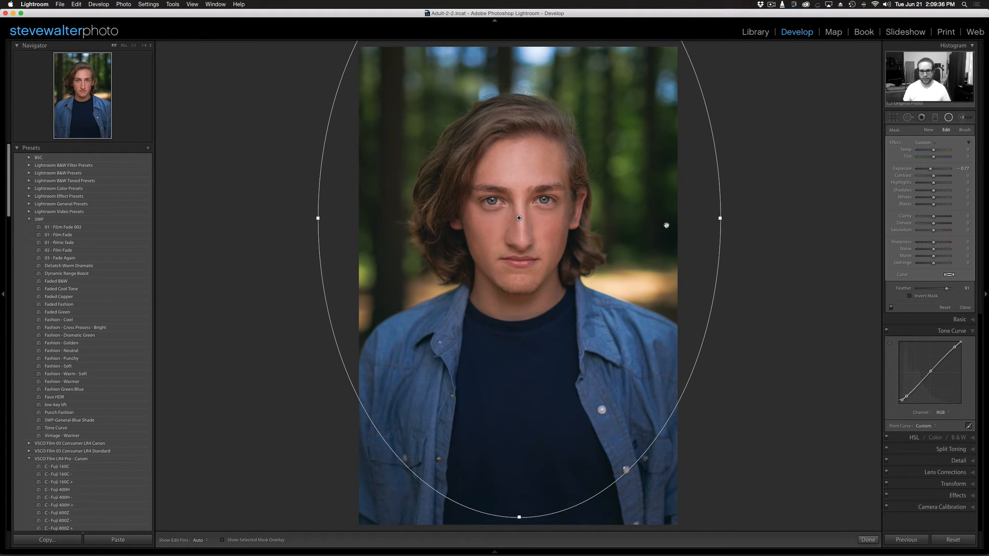
key(shift)
drag(720, 218, 745, 219)
drag(519, 218, 520, 239)
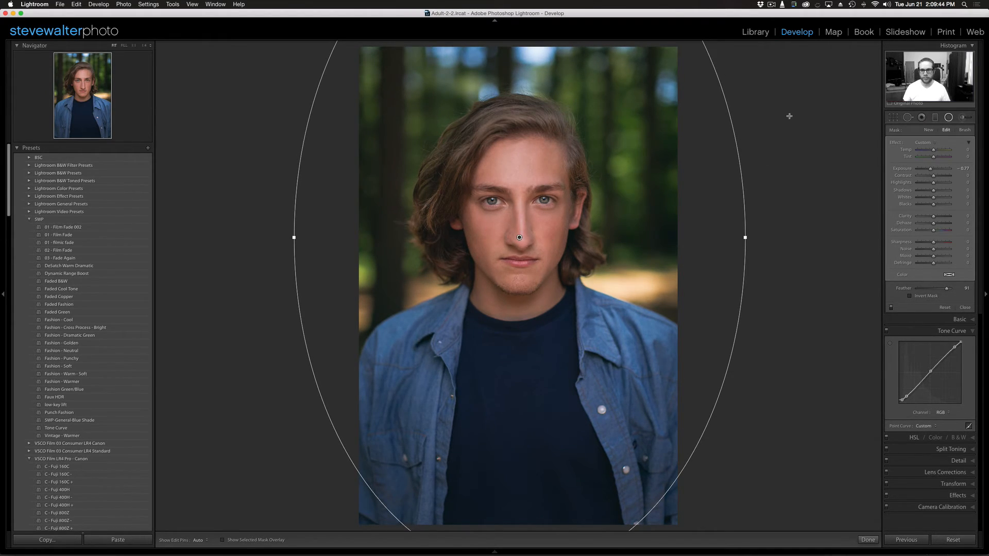
click(949, 118)
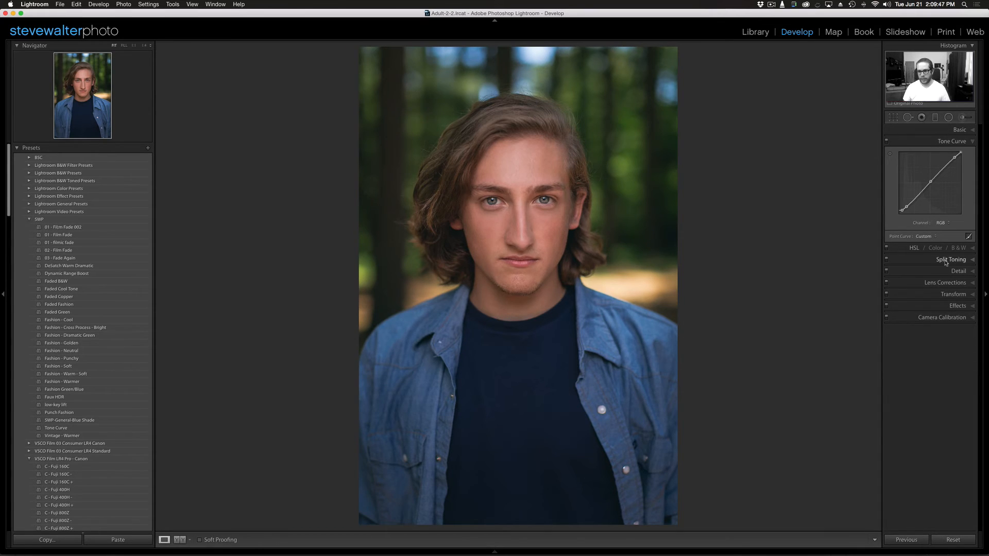
Raise the portrait's Contrast to +20, comparing the image with and without the change
click(960, 131)
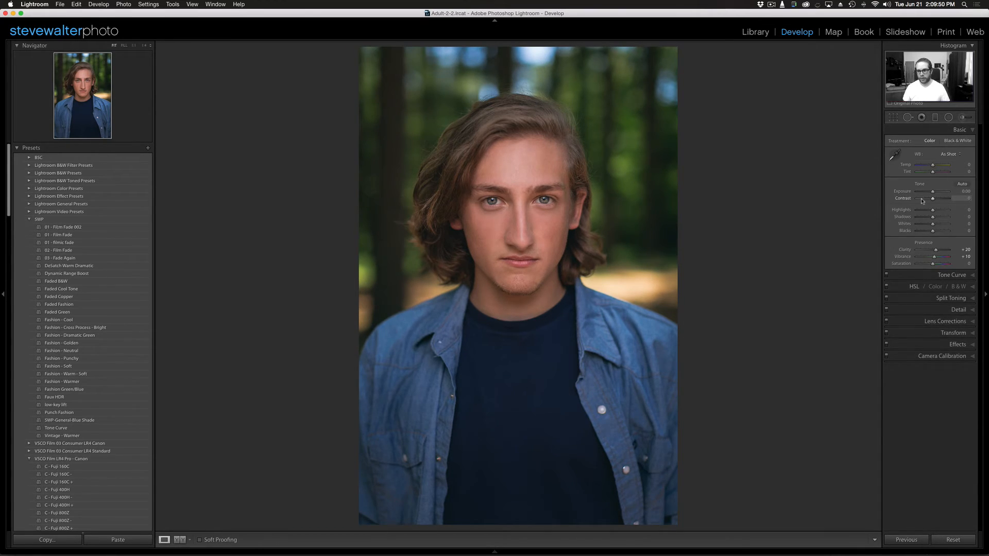
key(shift+Up)
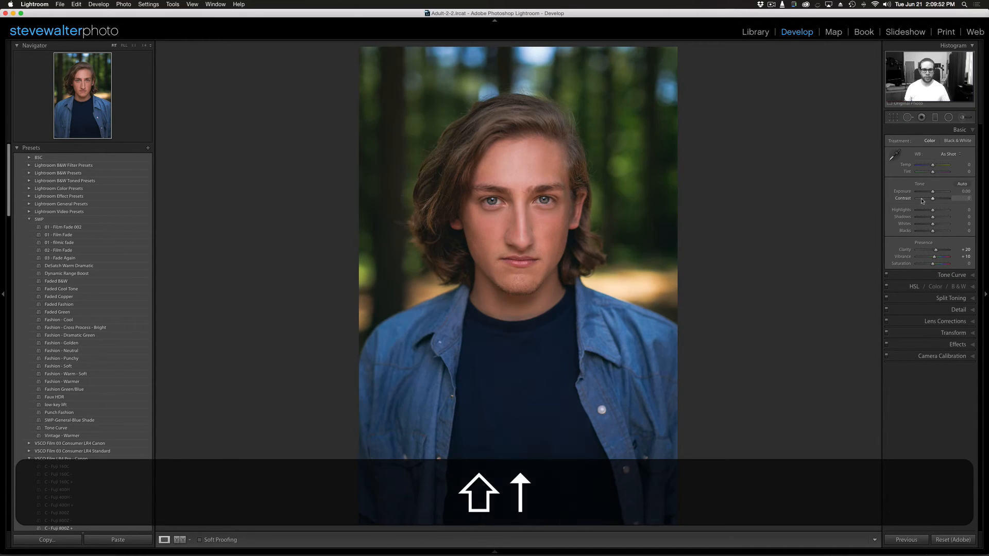
key(super+shift+z)
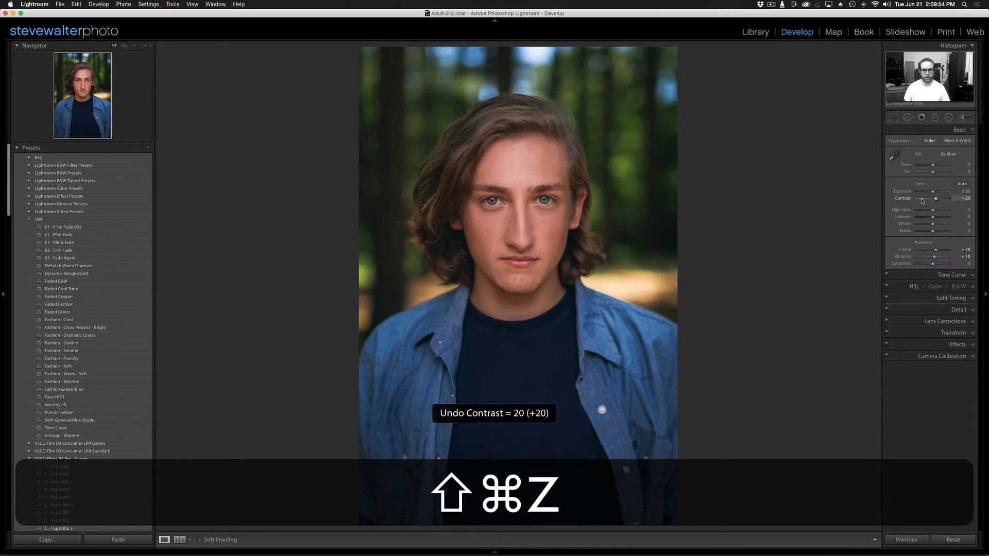
Set the Blue Primary saturation in the camera calibration to +20, comparing the image with and without it
click(934, 357)
key(shift+Up)
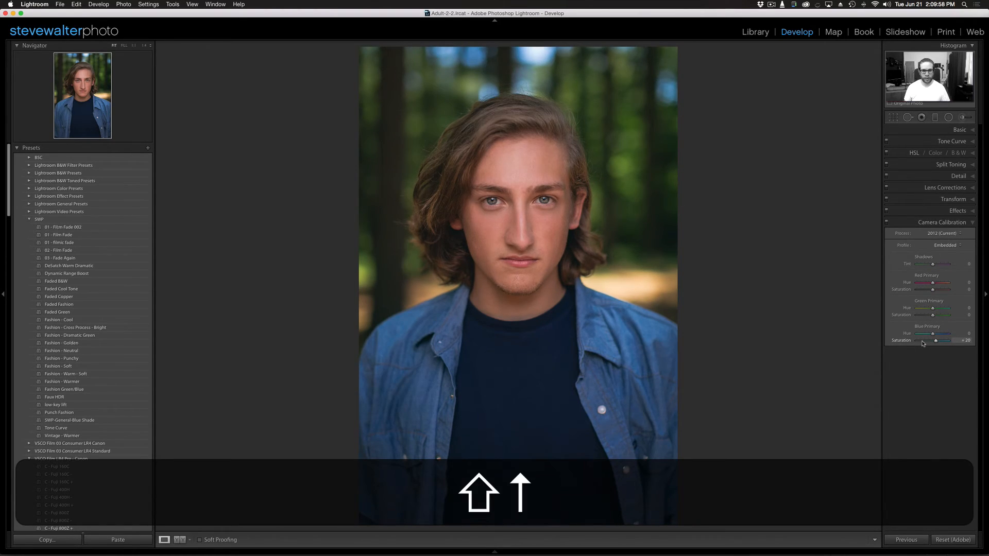
key(super+shift+z)
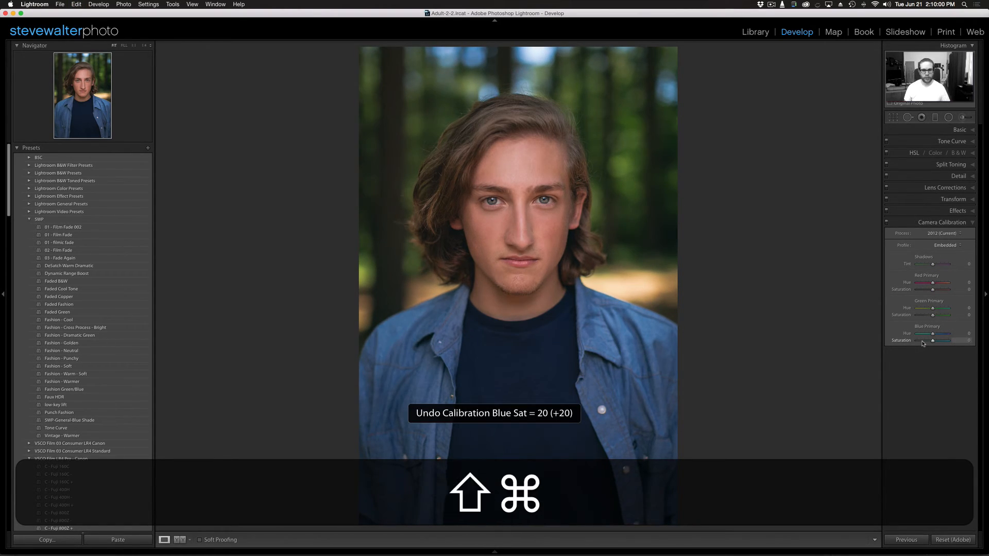
key(shift+Up)
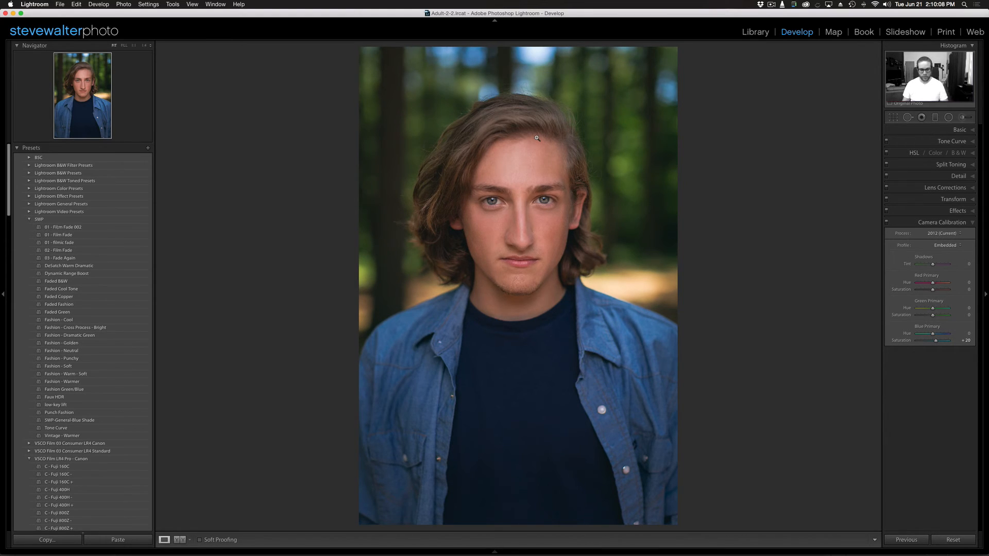
Compare the finished portrait with the original raw photo, including the raw photo's unadjusted Before view
key(g)
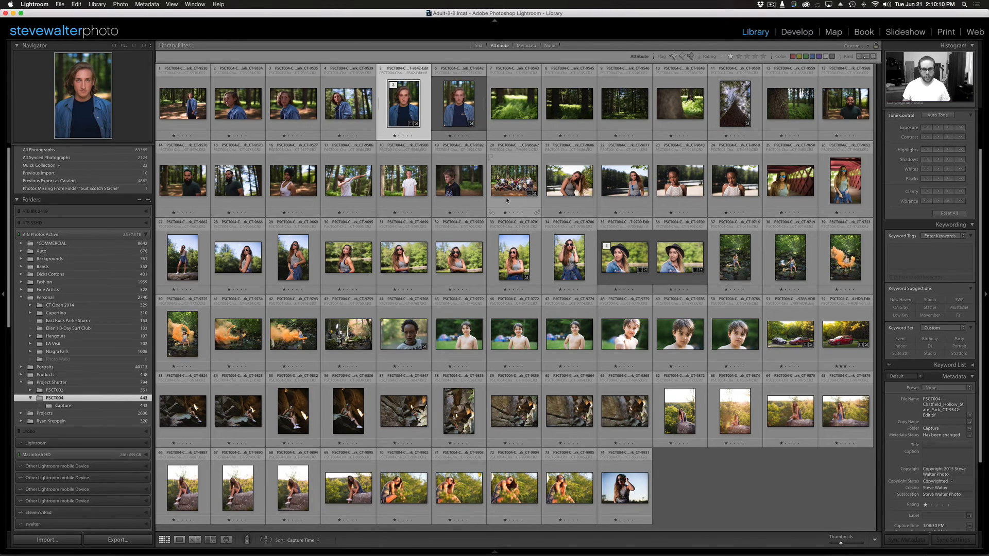
super+click(457, 110)
key(super+equal)
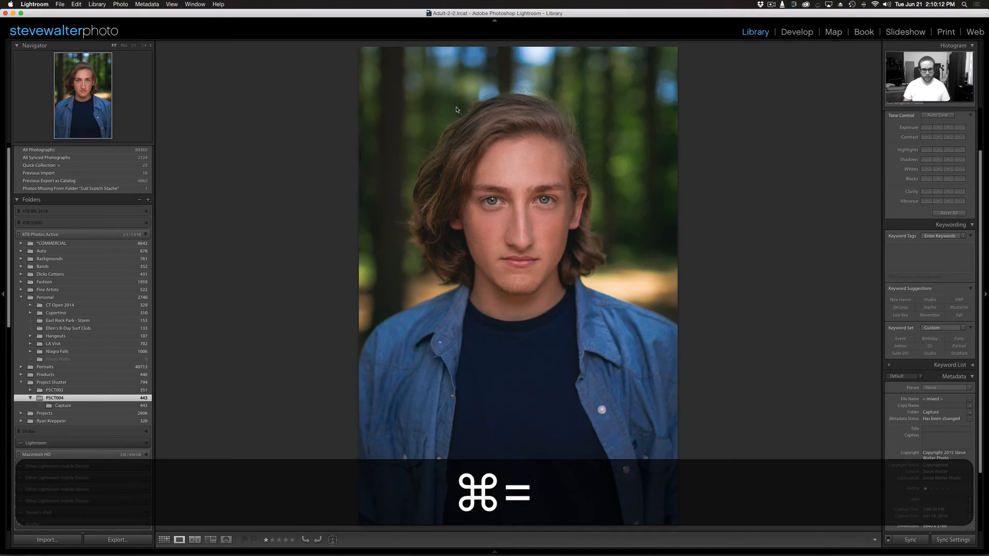
key(super+Right)
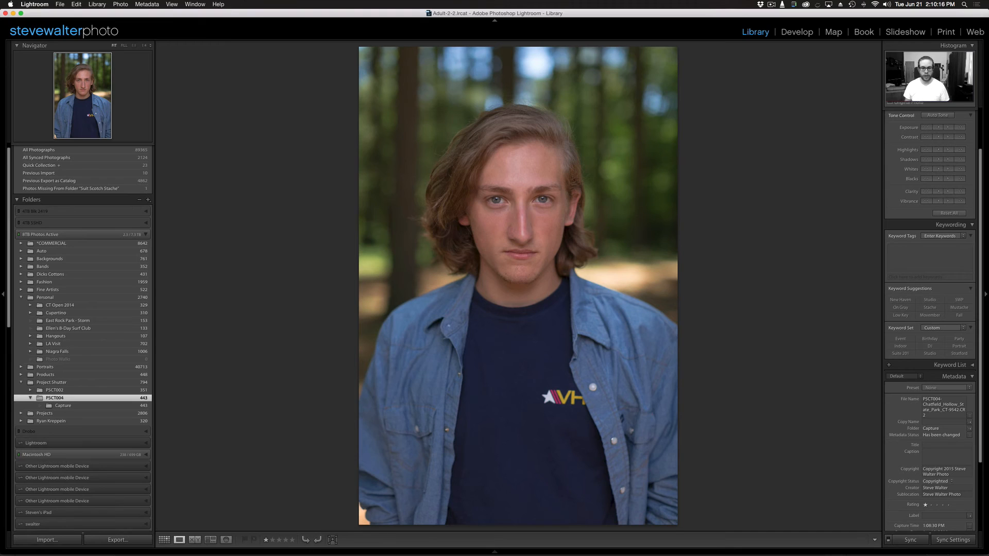
key(d)
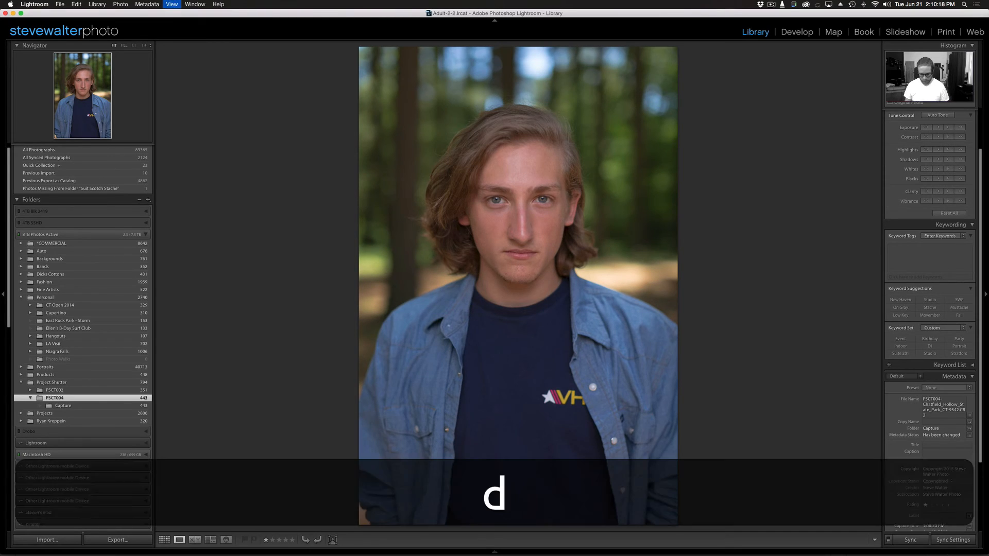
key(backslash)
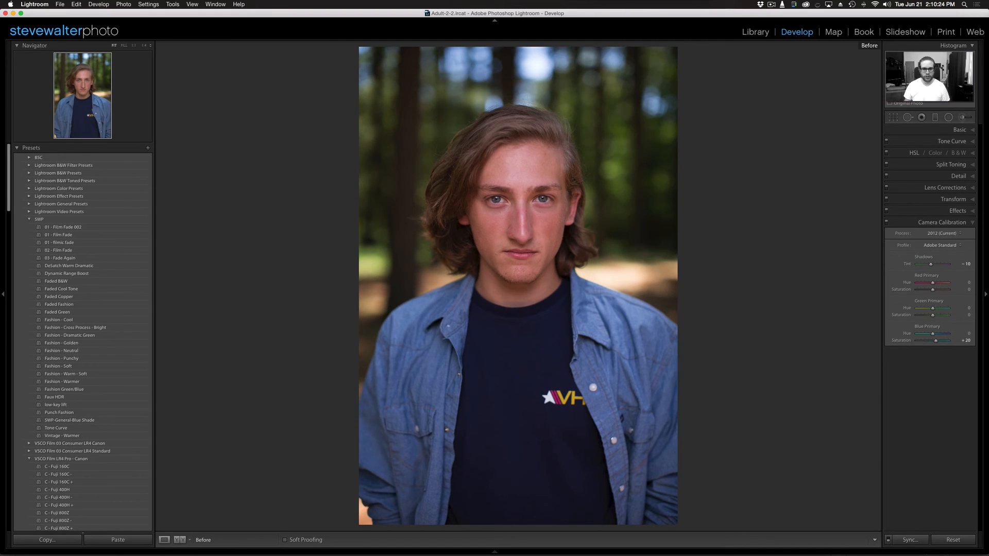
key(Left)
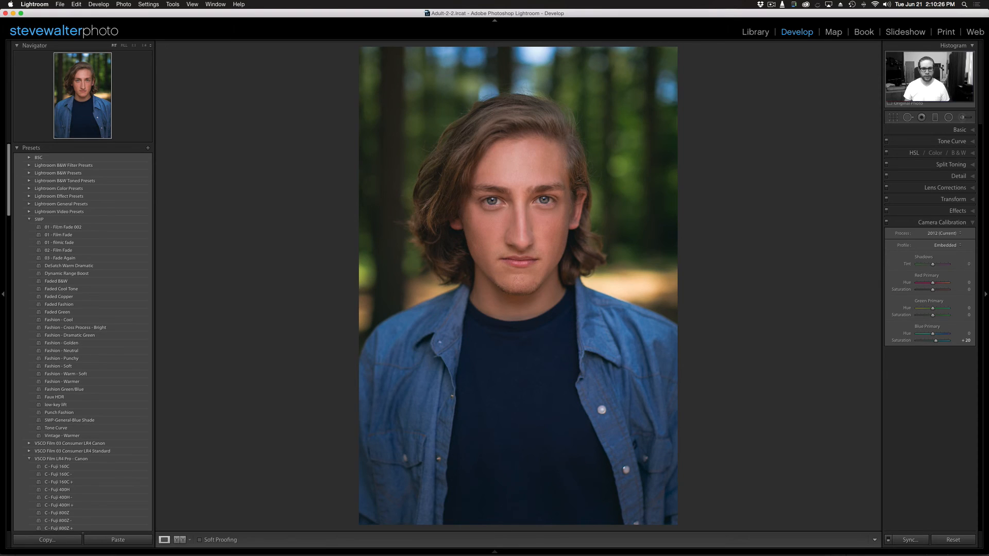